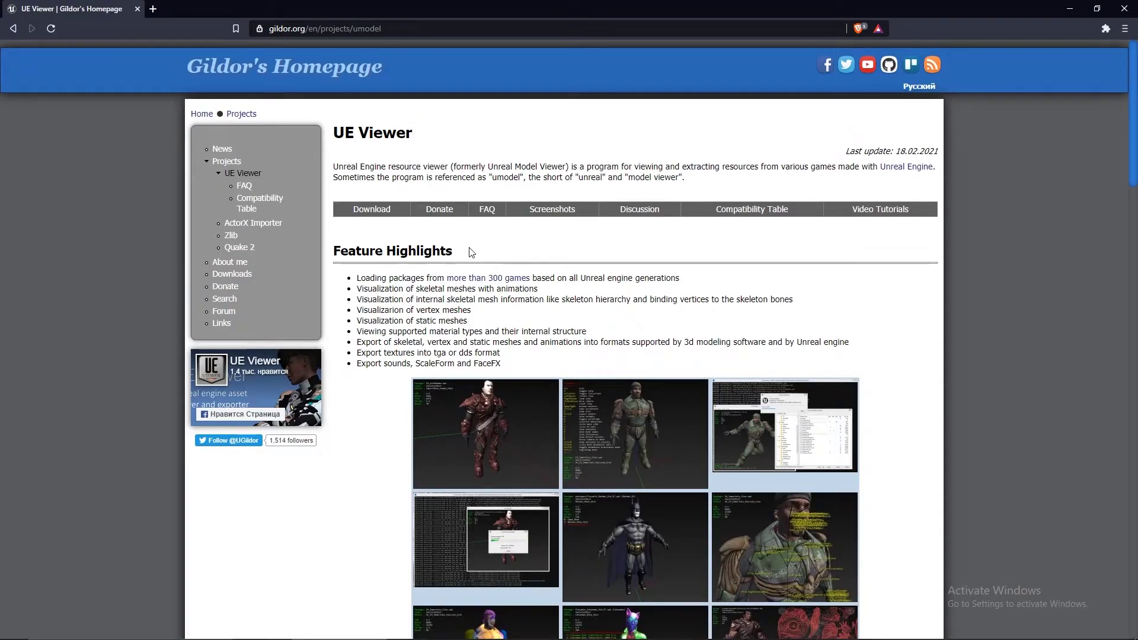
Browse the UE Viewer page, enlarge the umodel export screenshot, and open a new tab
scroll(471, 252, down, 2)
click(307, 28)
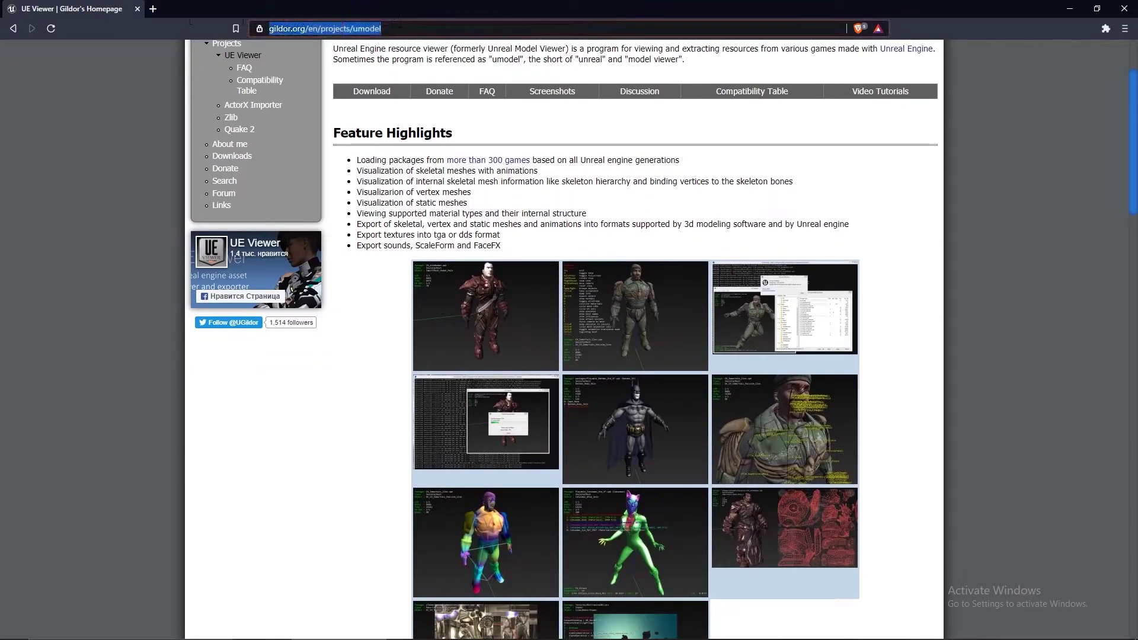
click(437, 314)
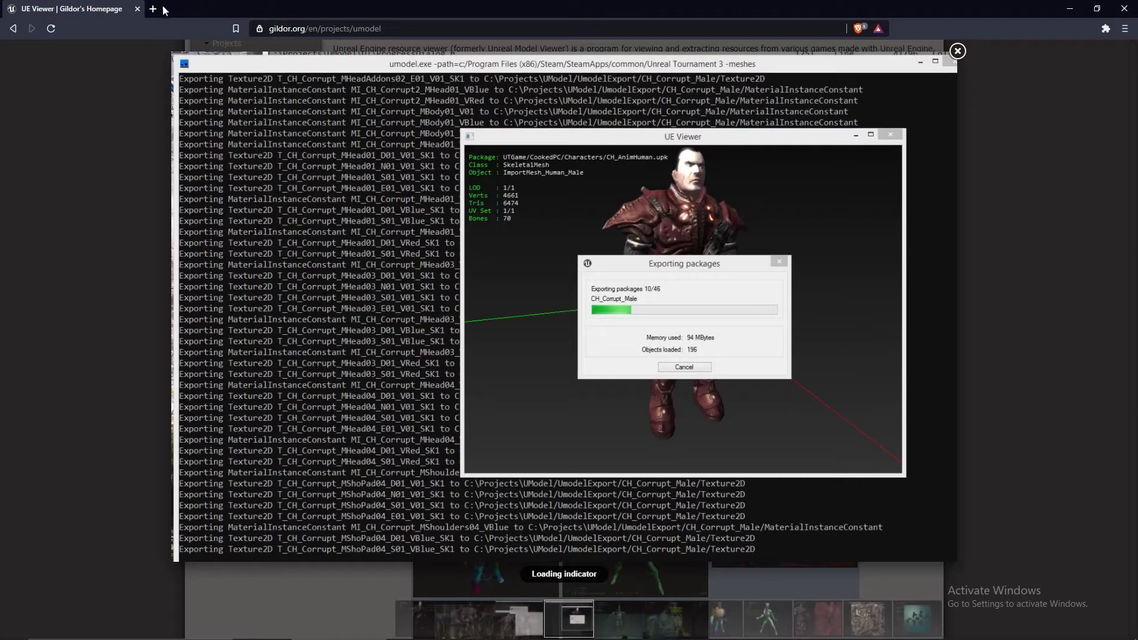
click(153, 9)
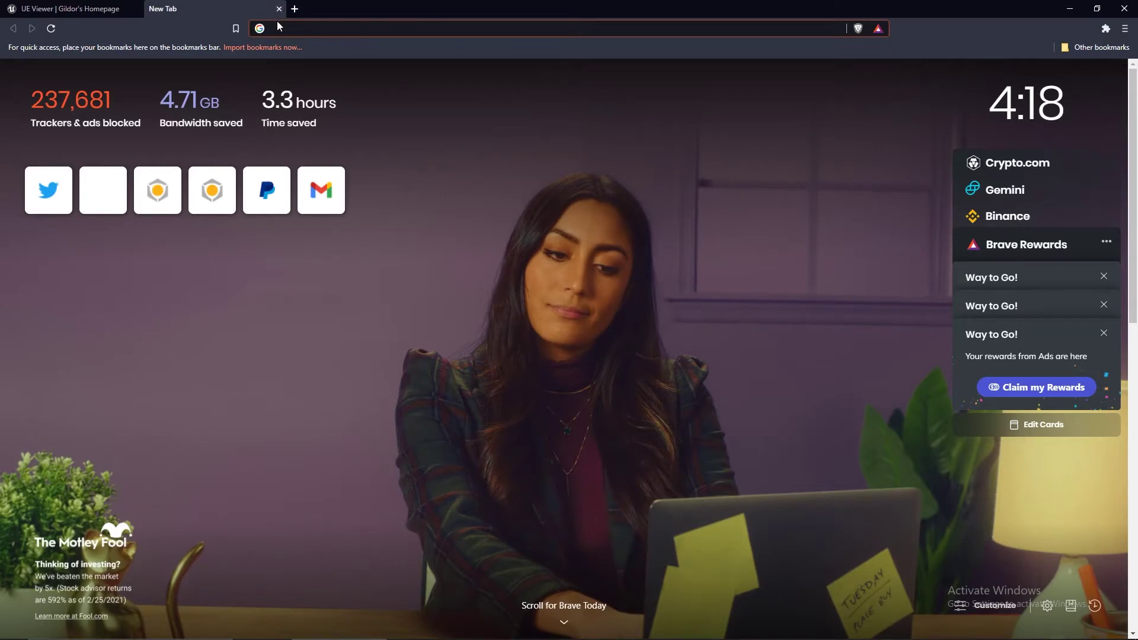
Search 'psk importer' and open the Befzz/blender3d_import_psk_psa GitHub repository
text(psk)
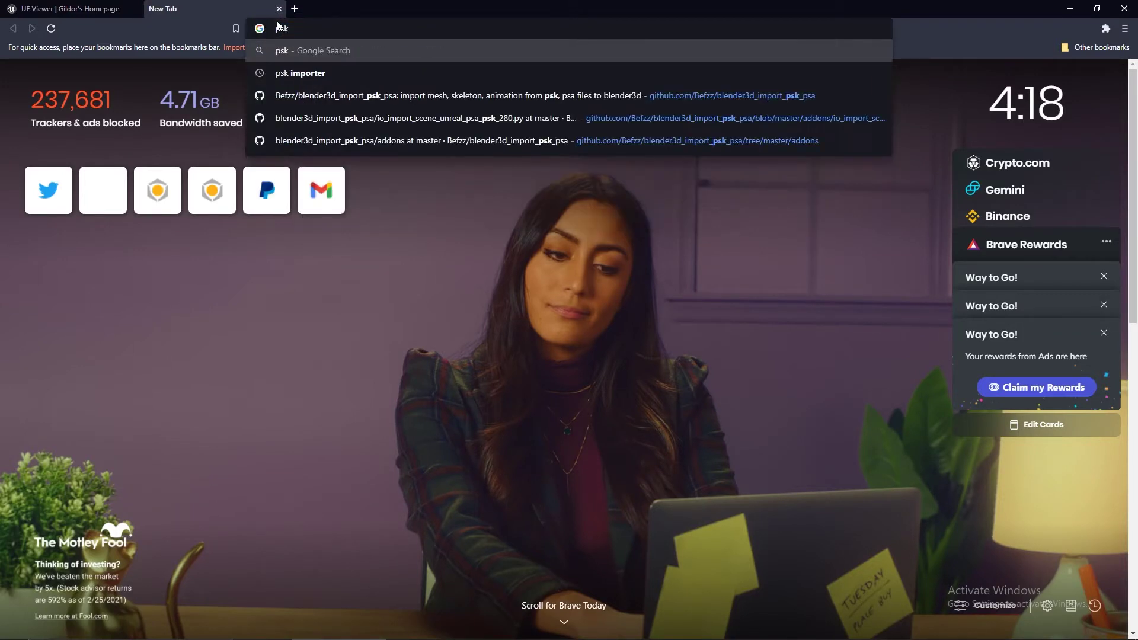
click(349, 73)
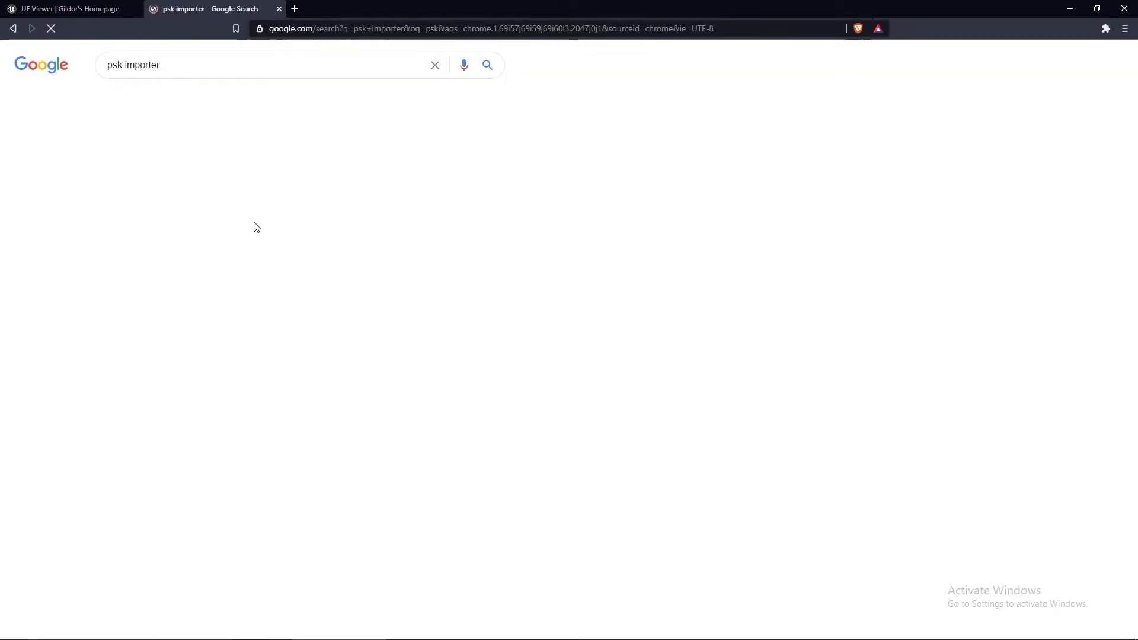
click(297, 163)
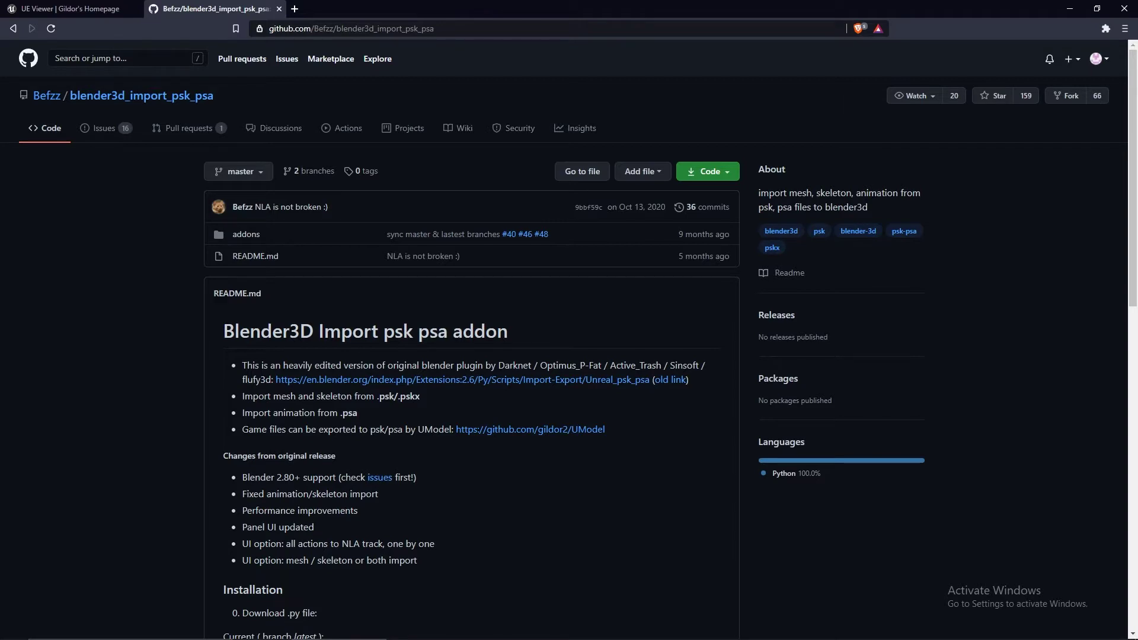
Launch umodel.exe and set the game path to C:\ProgramData\Manticore Games
click(176, 629)
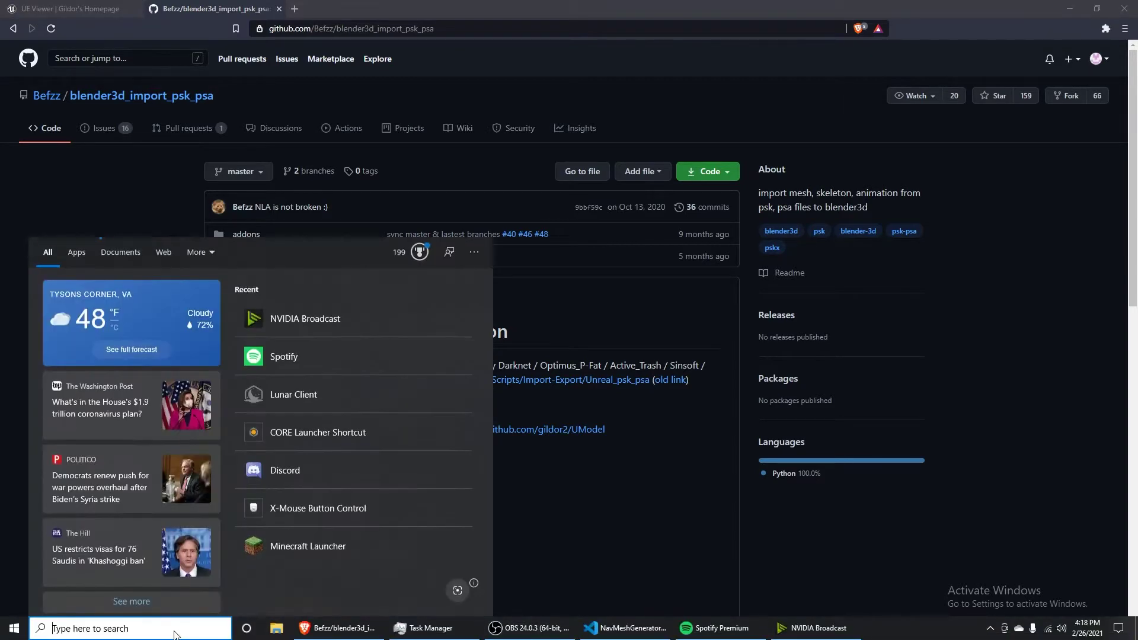
text(umod)
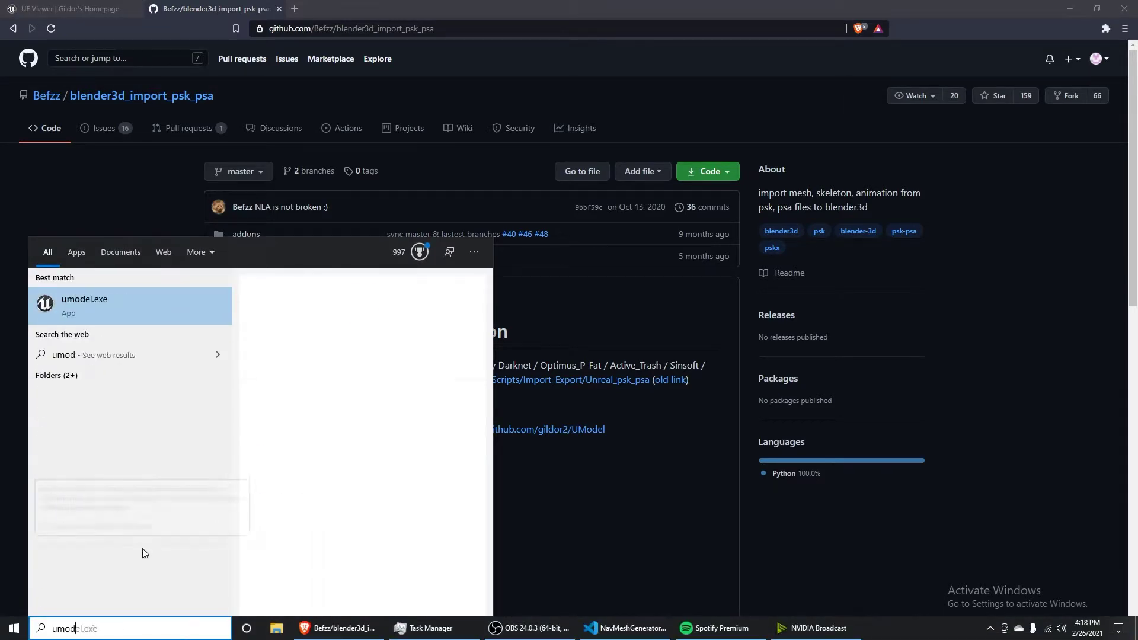
text(el)
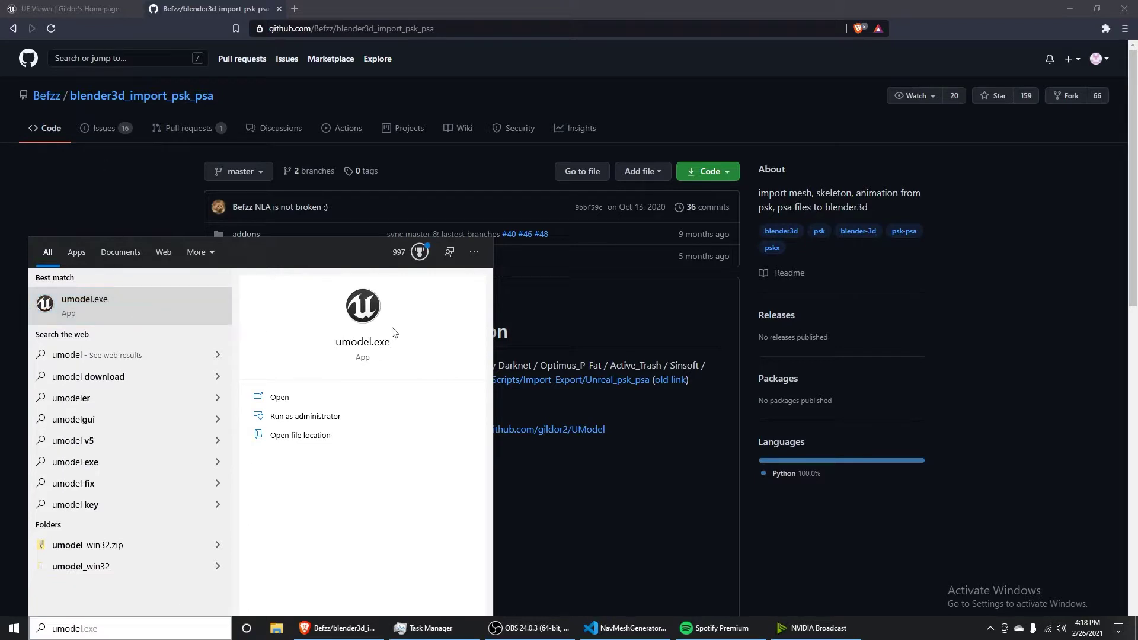
click(132, 306)
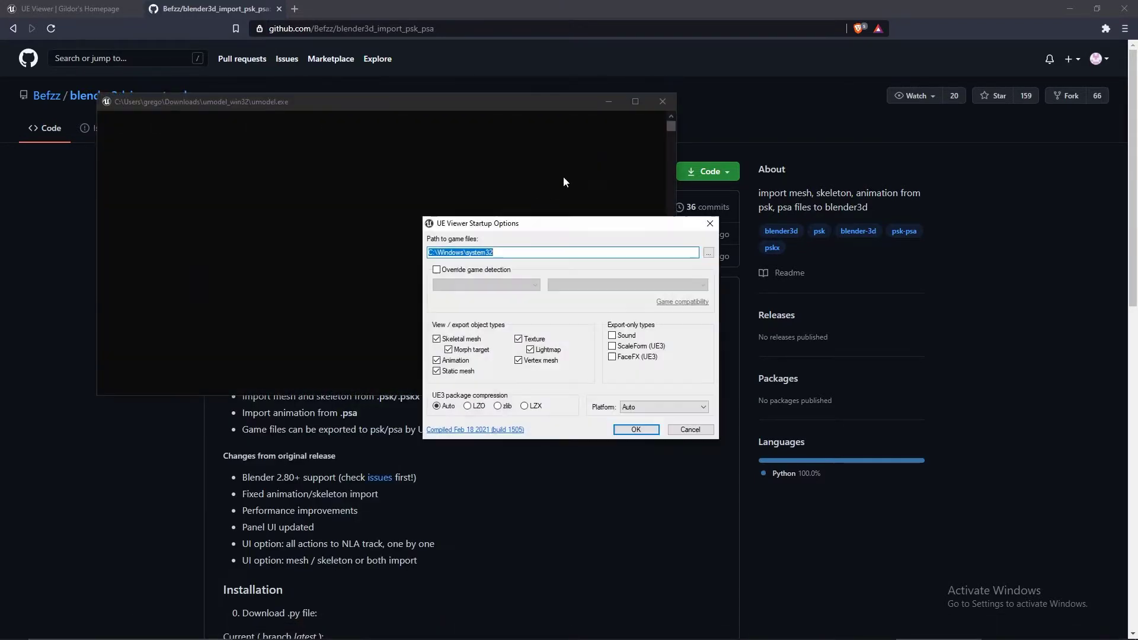
click(708, 252)
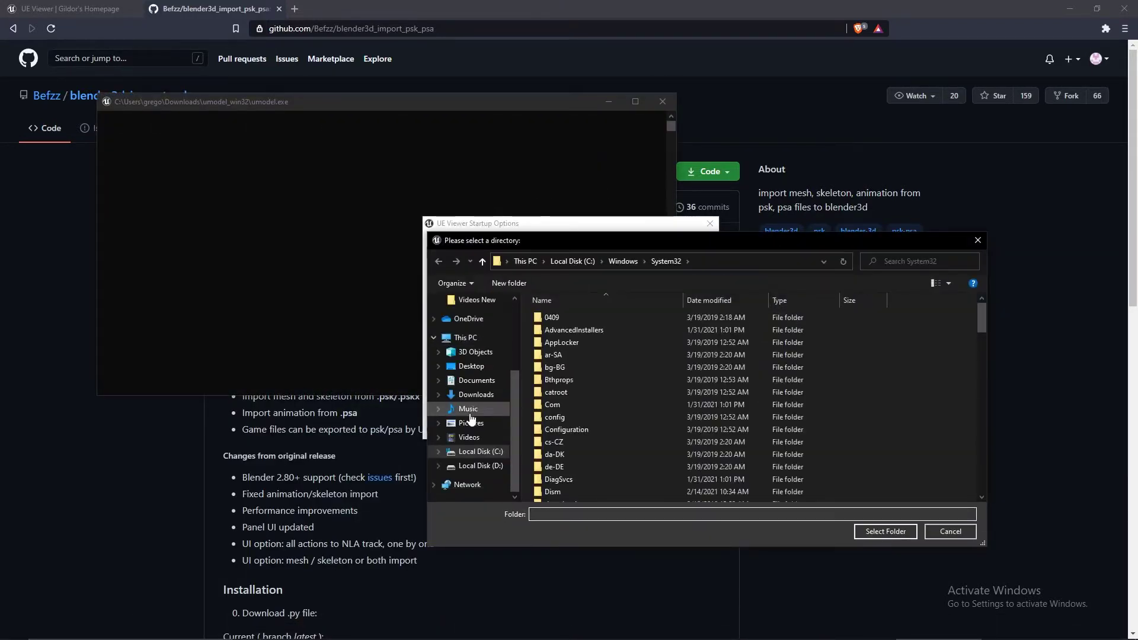
click(477, 453)
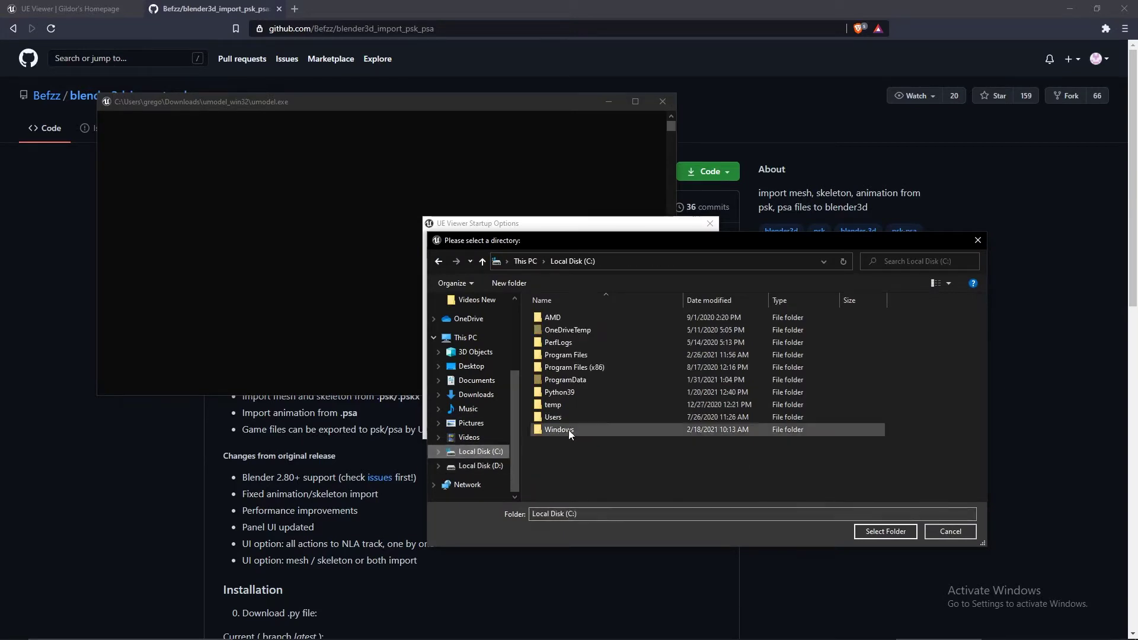
double_click(587, 379)
scroll(581, 397, down, 6)
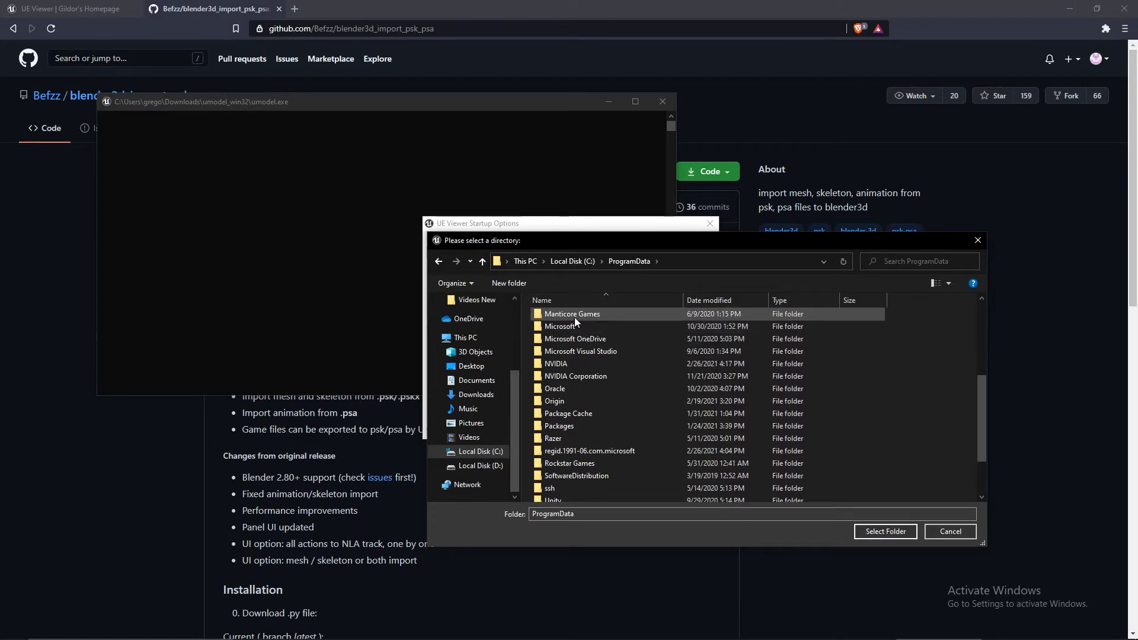
click(574, 317)
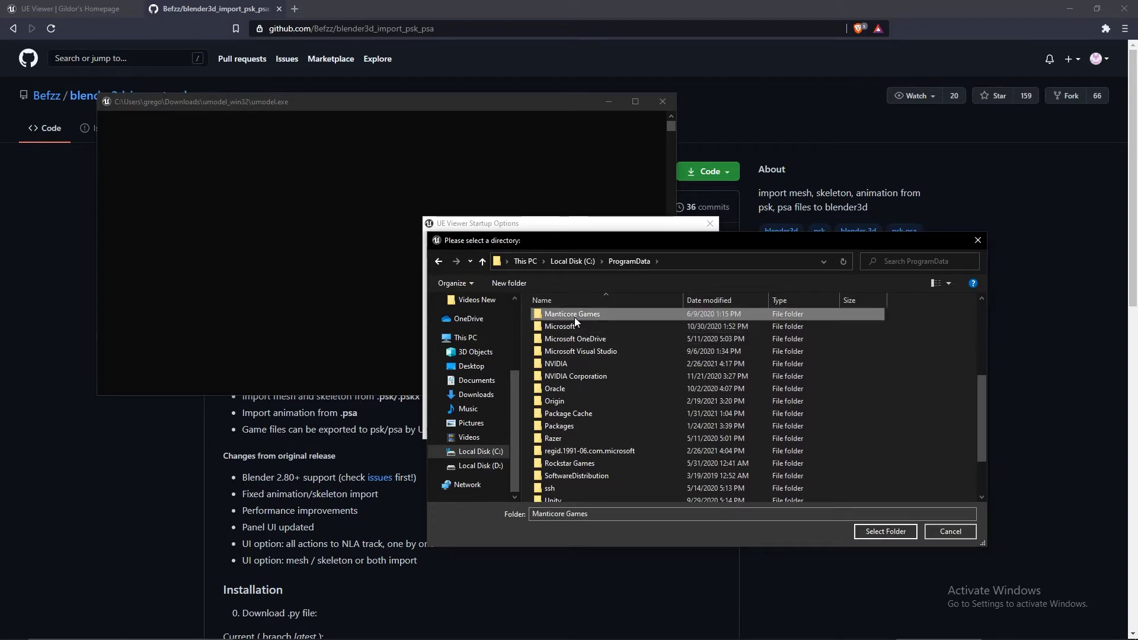
click(897, 532)
Override game detection to Unreal engine 4 version 4.24 and start umodel
click(466, 270)
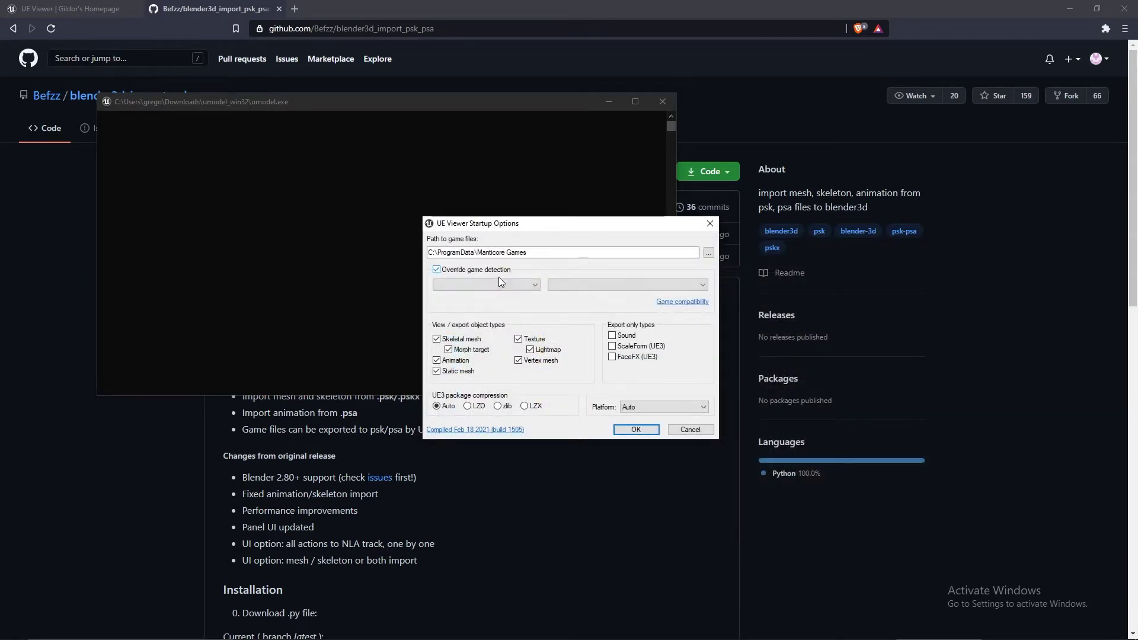
click(499, 285)
click(507, 326)
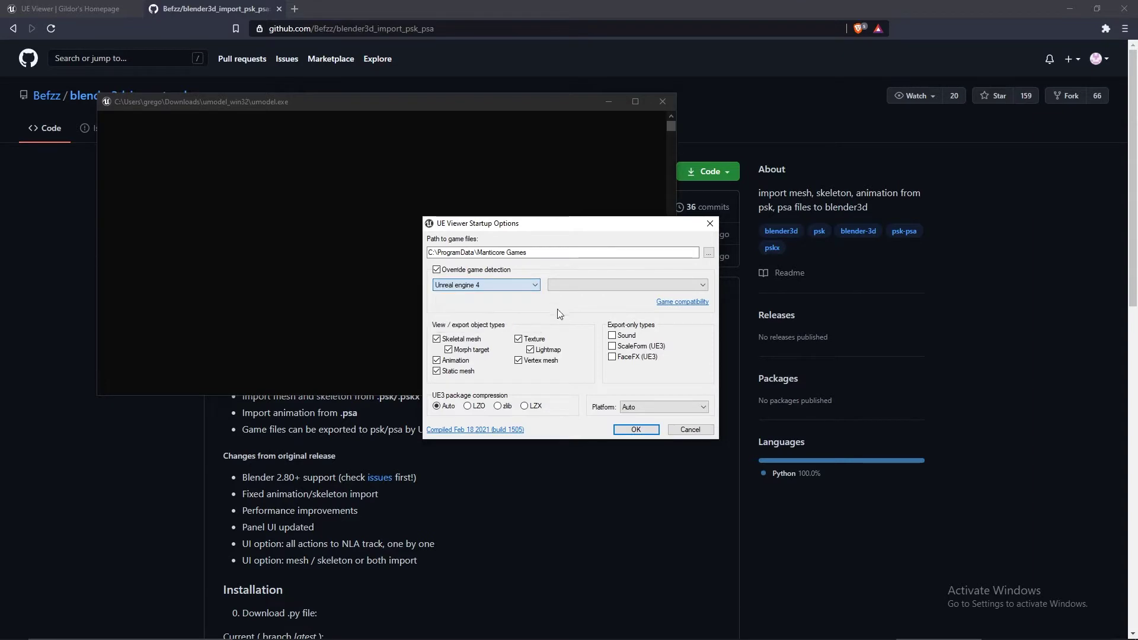
click(587, 285)
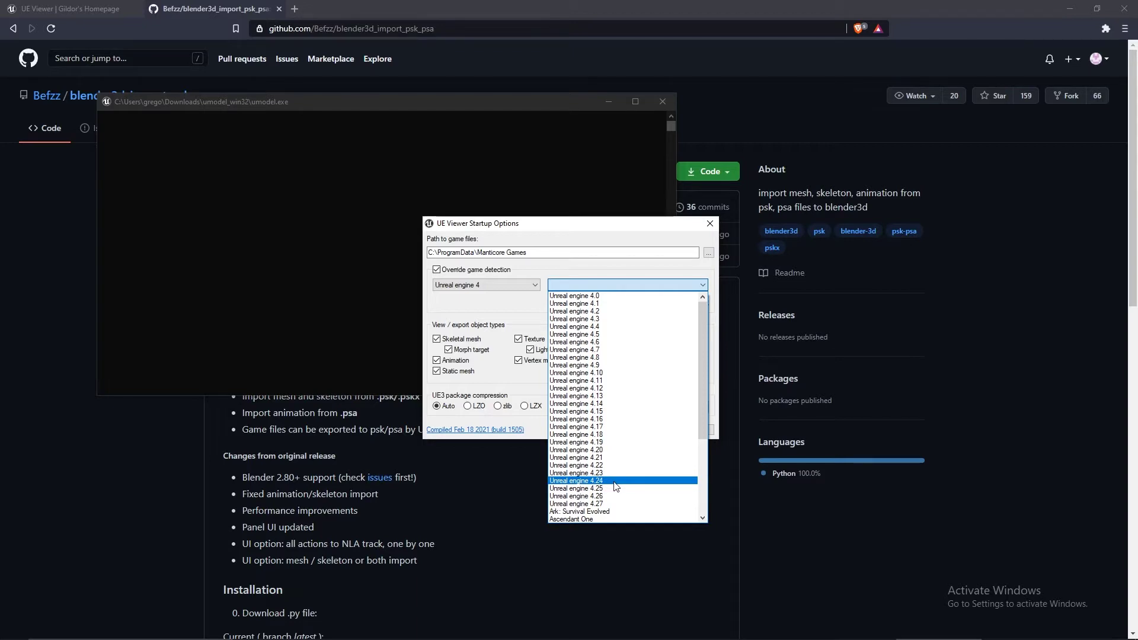
click(616, 486)
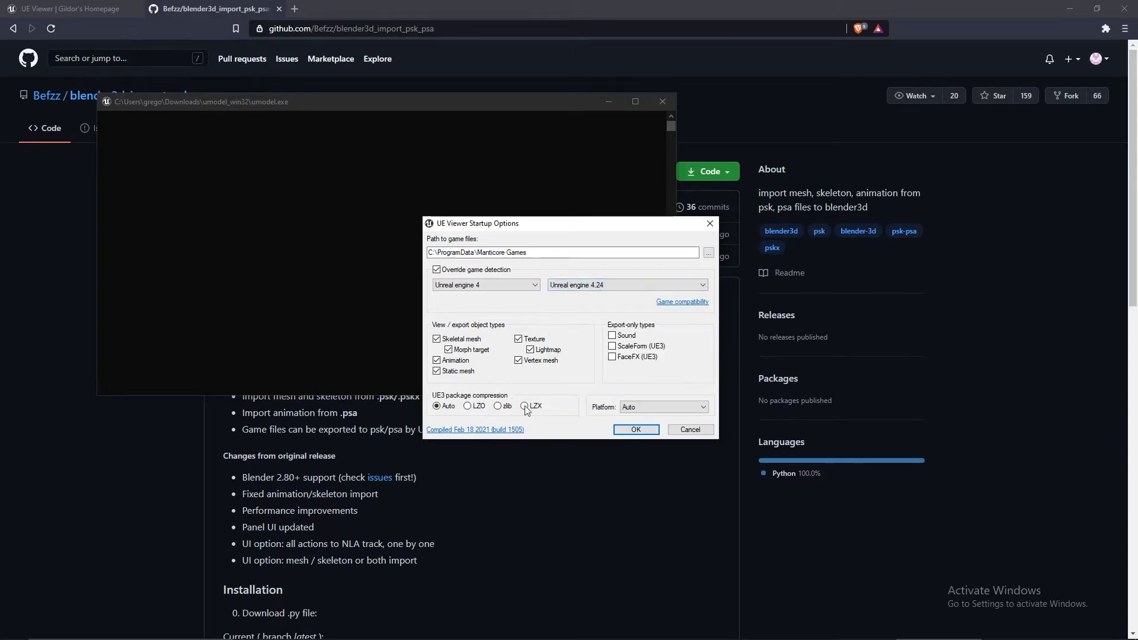
click(635, 429)
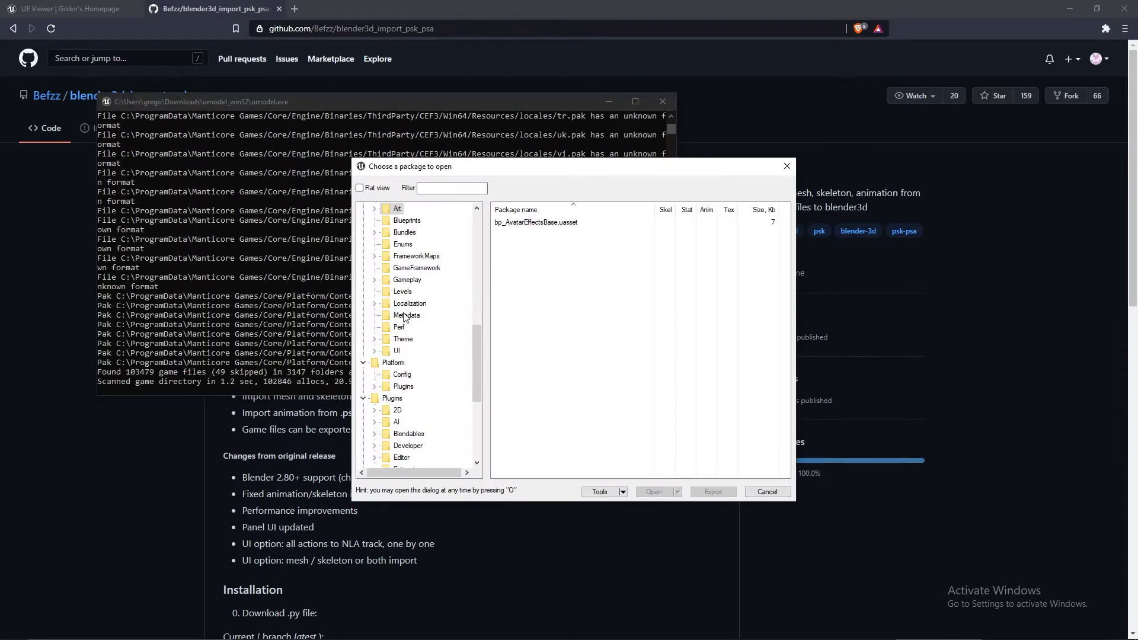
Collapse Engine, Platform and Plugins, then expand Art > Character > Player > Human > Guy > SKM
scroll(404, 317, up, 5)
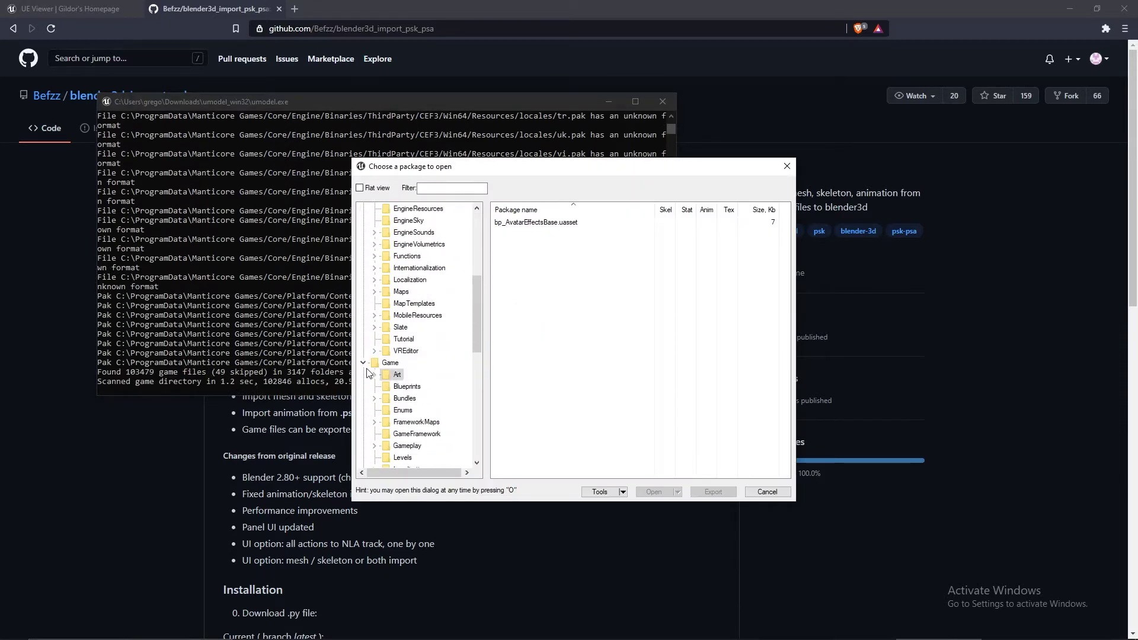
scroll(367, 365, up, 1)
click(363, 220)
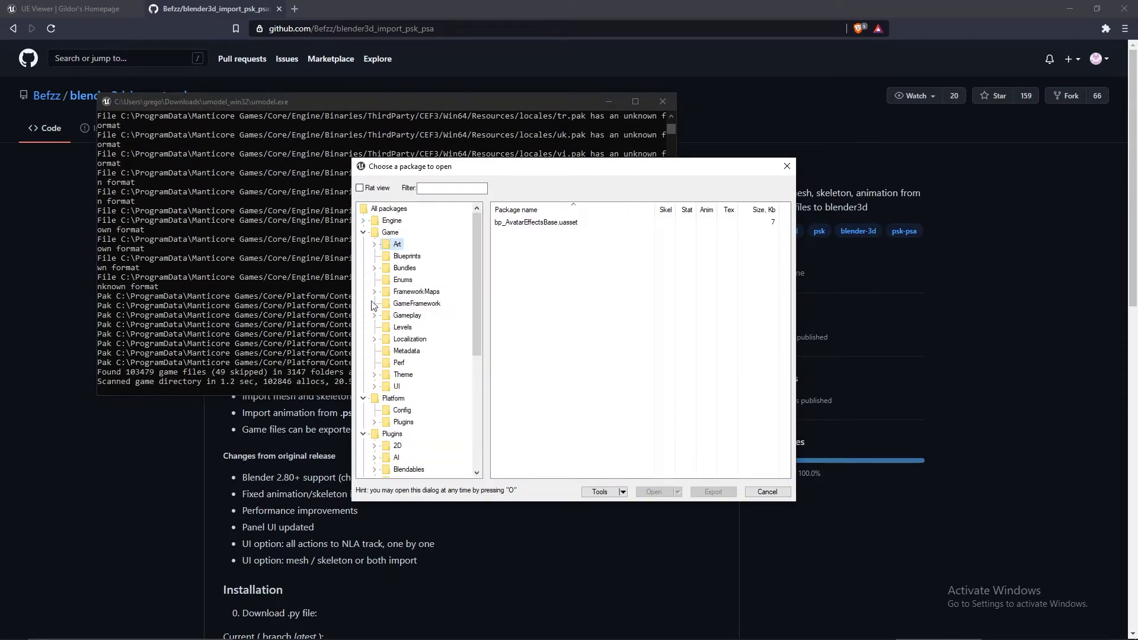
click(362, 398)
click(363, 410)
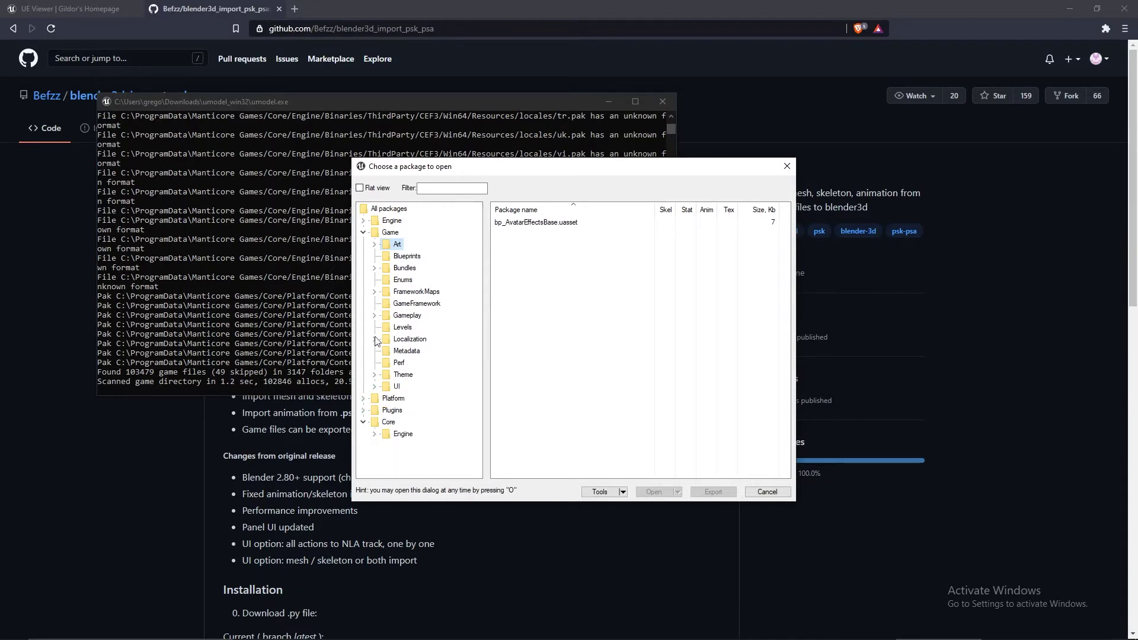
click(374, 244)
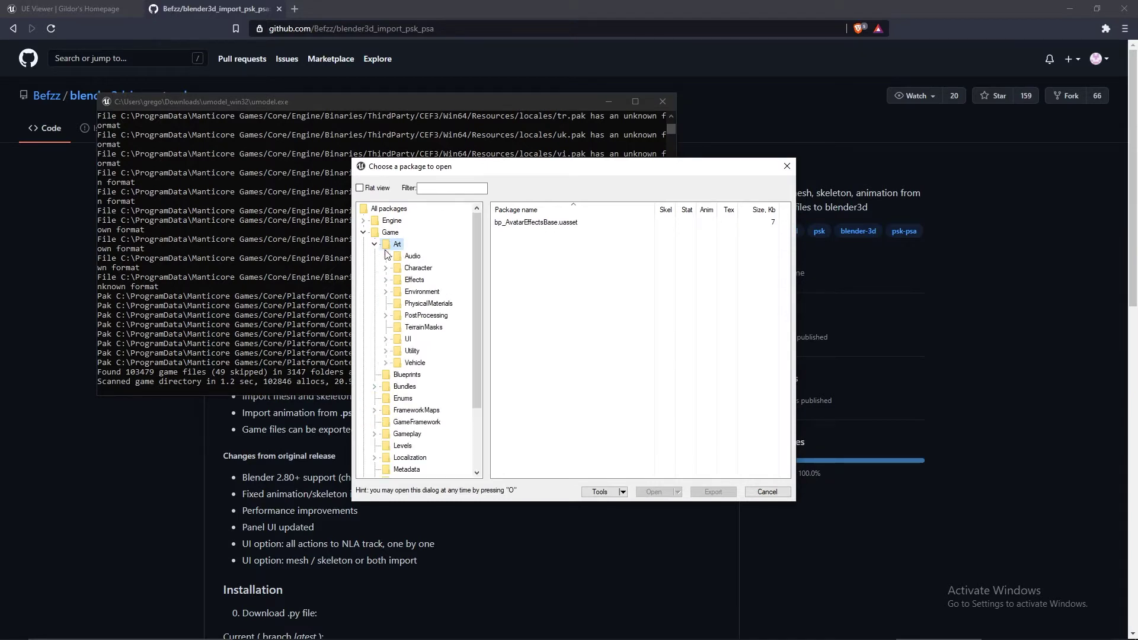
click(387, 268)
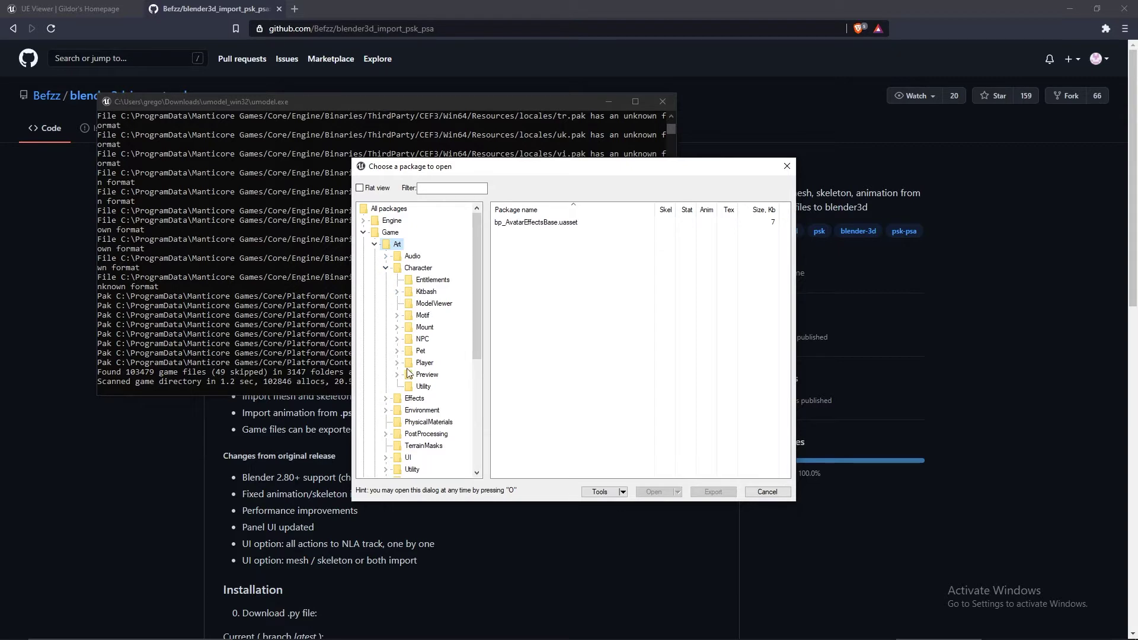
click(397, 362)
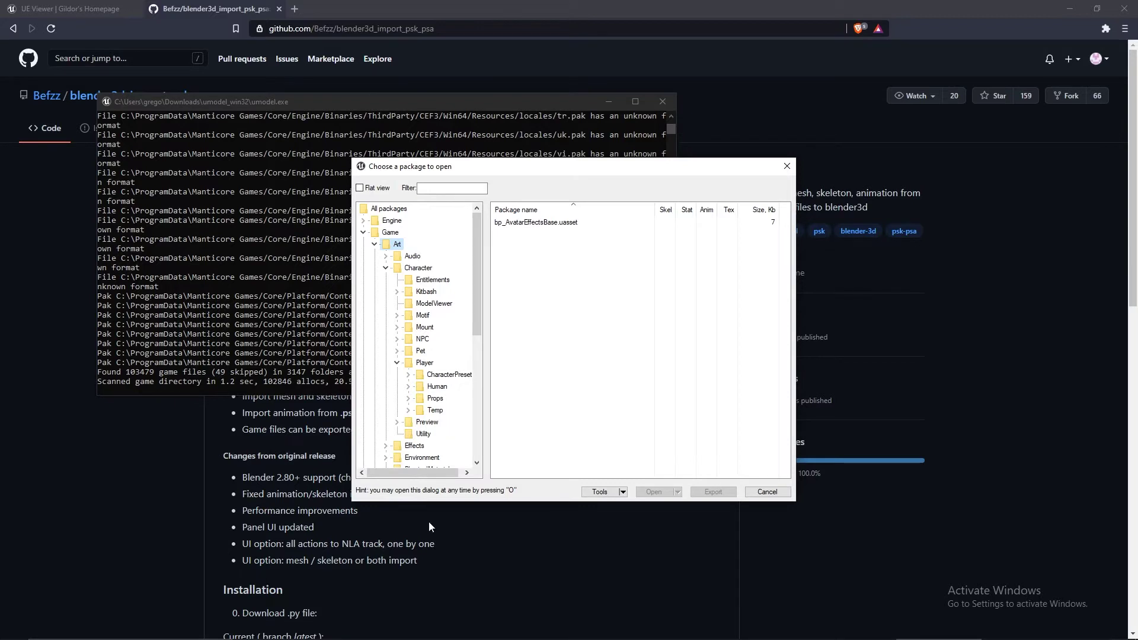
click(408, 388)
click(422, 376)
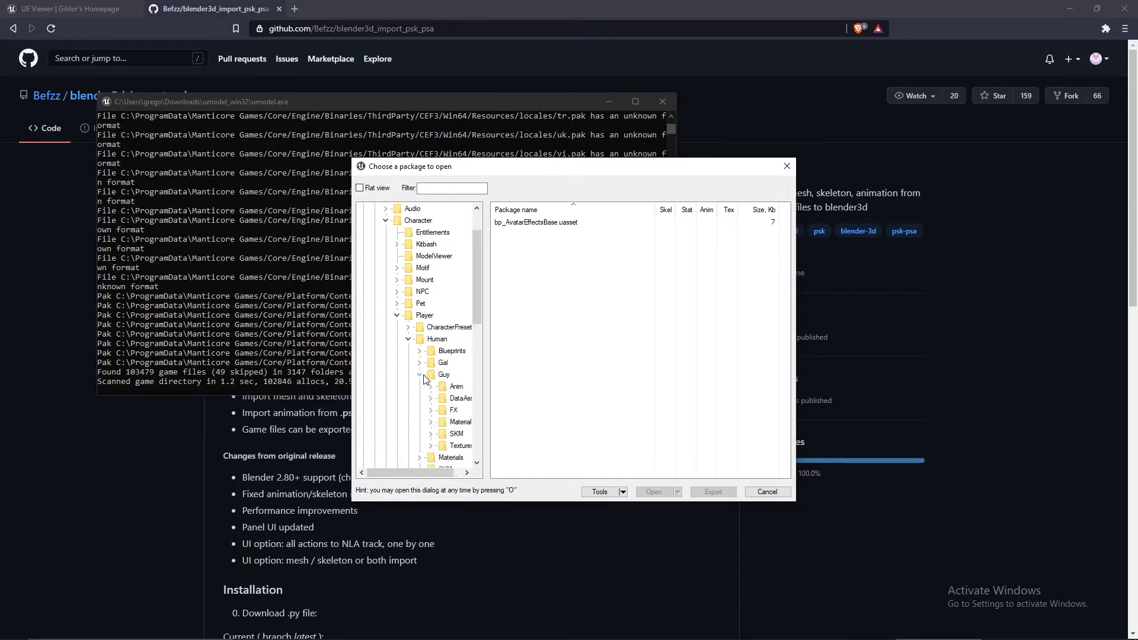
drag(436, 473, 447, 469)
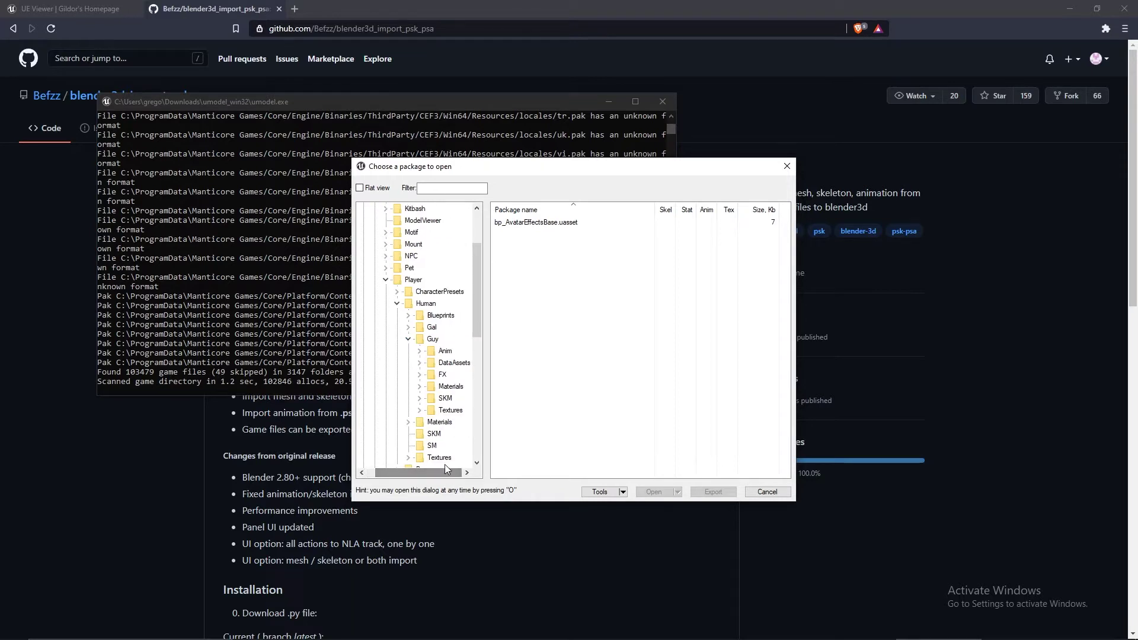
click(420, 398)
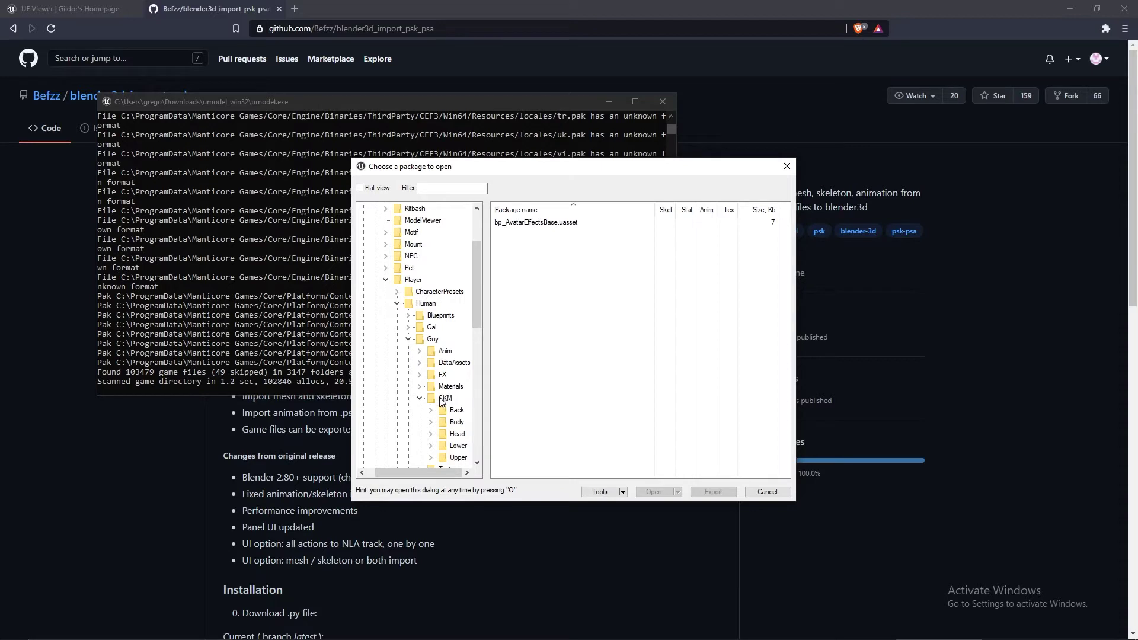
Open human_guy_head_fantasy_001a from Head > Fantasy and turn it to face front
scroll(455, 450, down, 2)
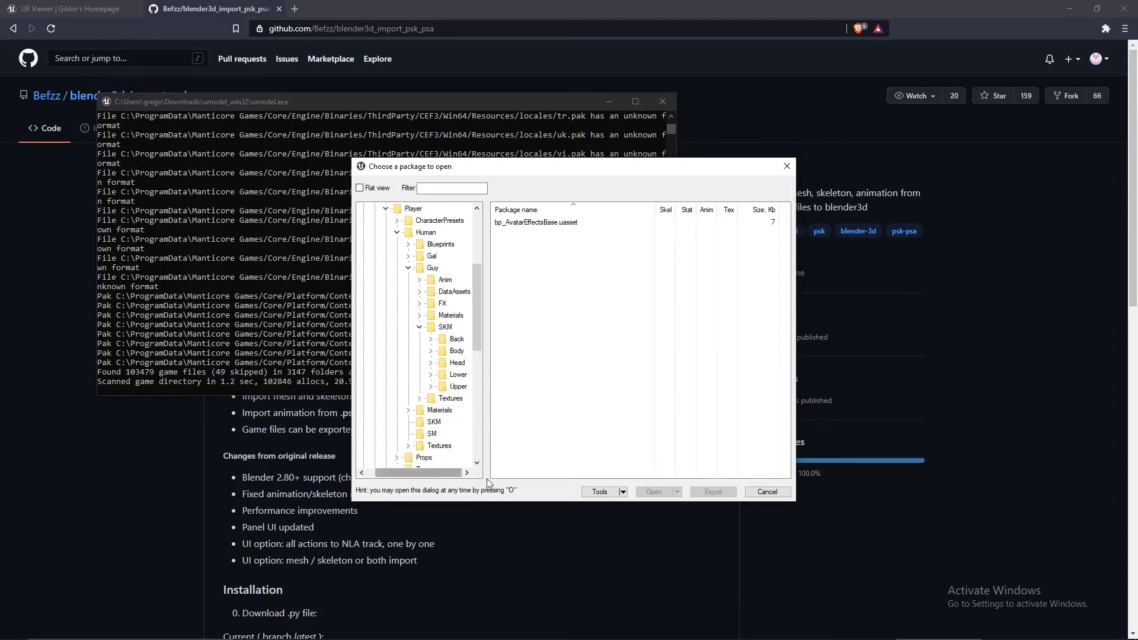
click(430, 363)
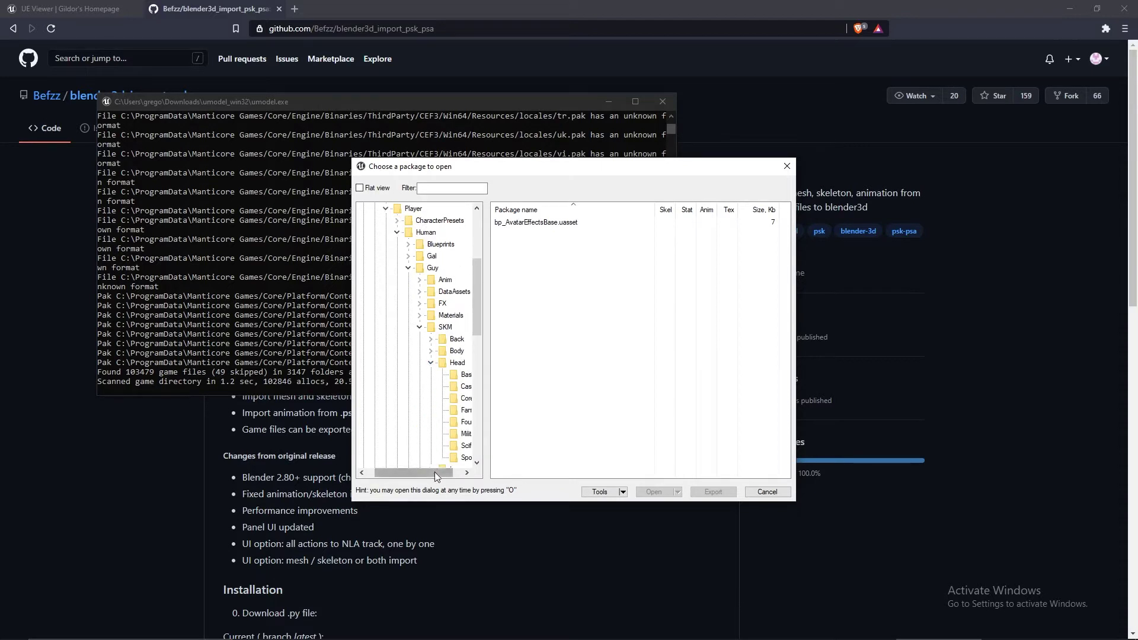
click(463, 410)
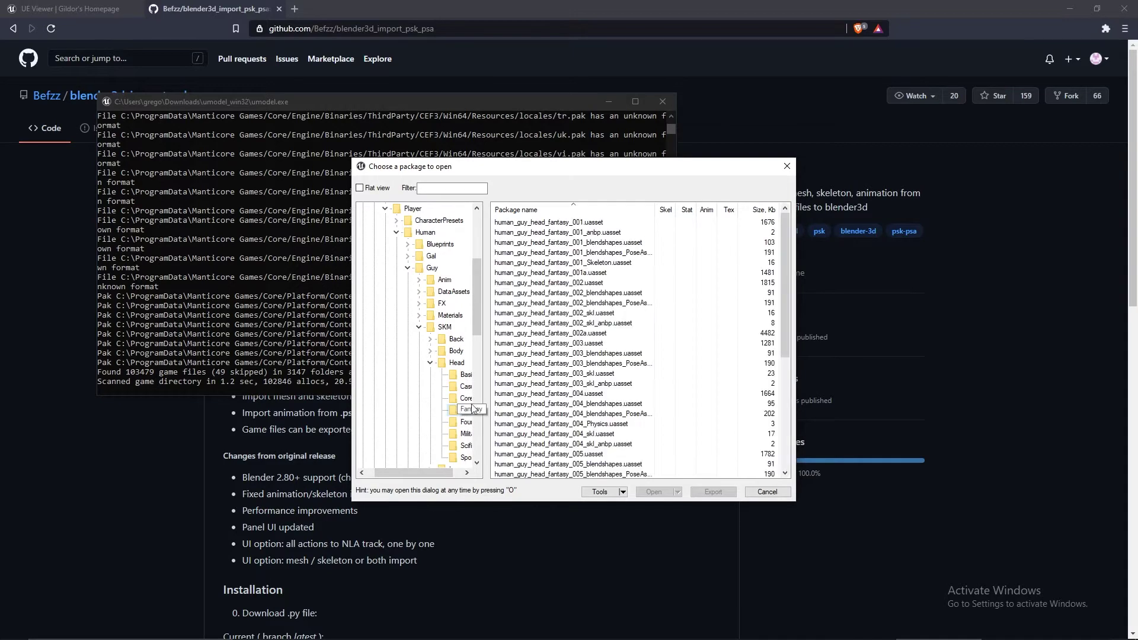
double_click(594, 273)
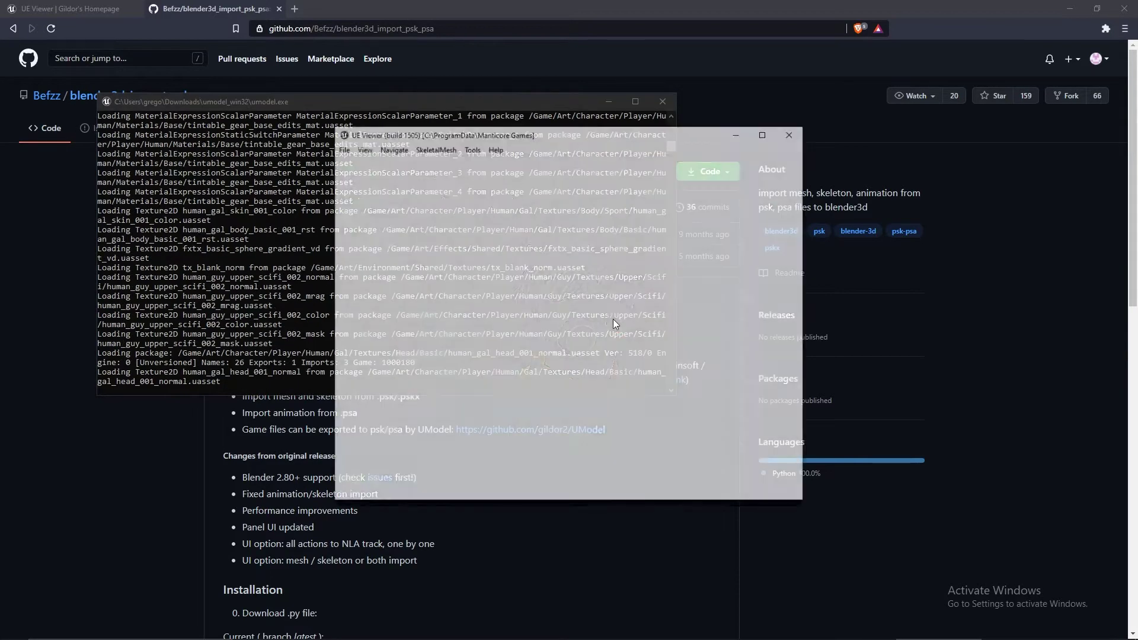
drag(612, 319, 564, 321)
Load the white-haired human_guy_head_fantasy_001 instead and reopen the package chooser
key(o)
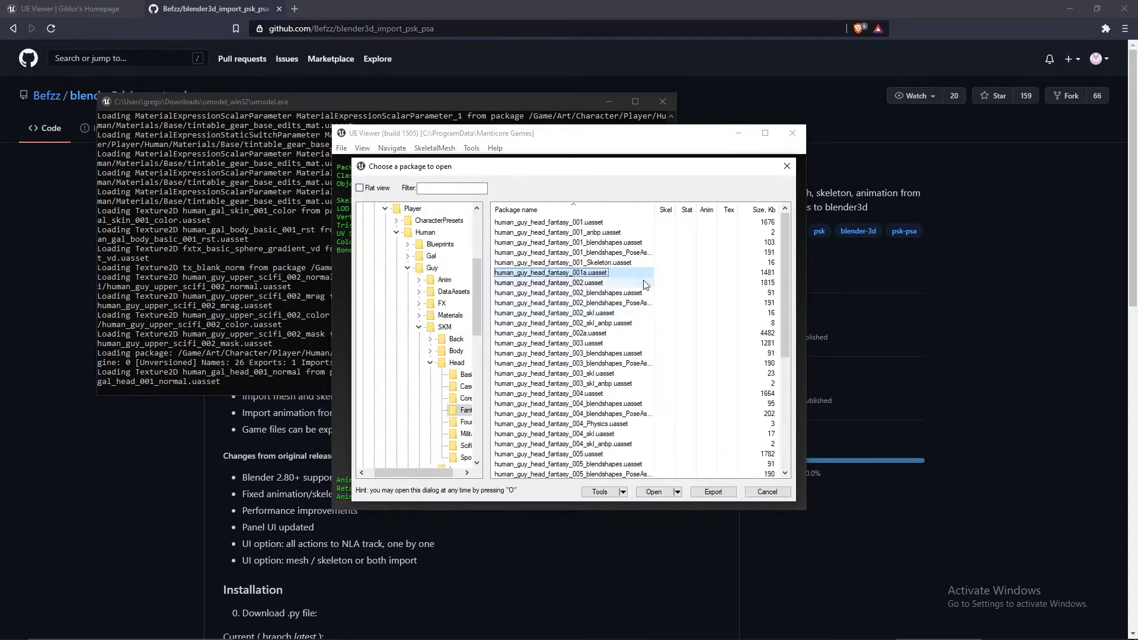
double_click(614, 253)
drag(614, 253, 618, 304)
key(o)
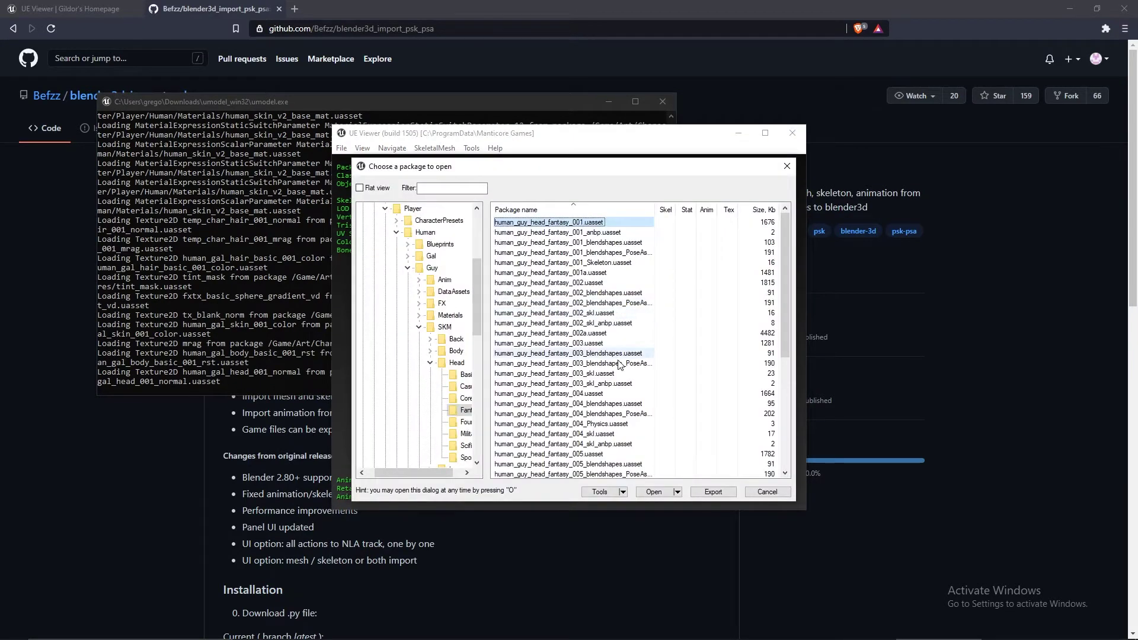
In the export options, keep ActorX (psk) skeletal, ActorX (pskx) static and TGA texture formats
click(714, 493)
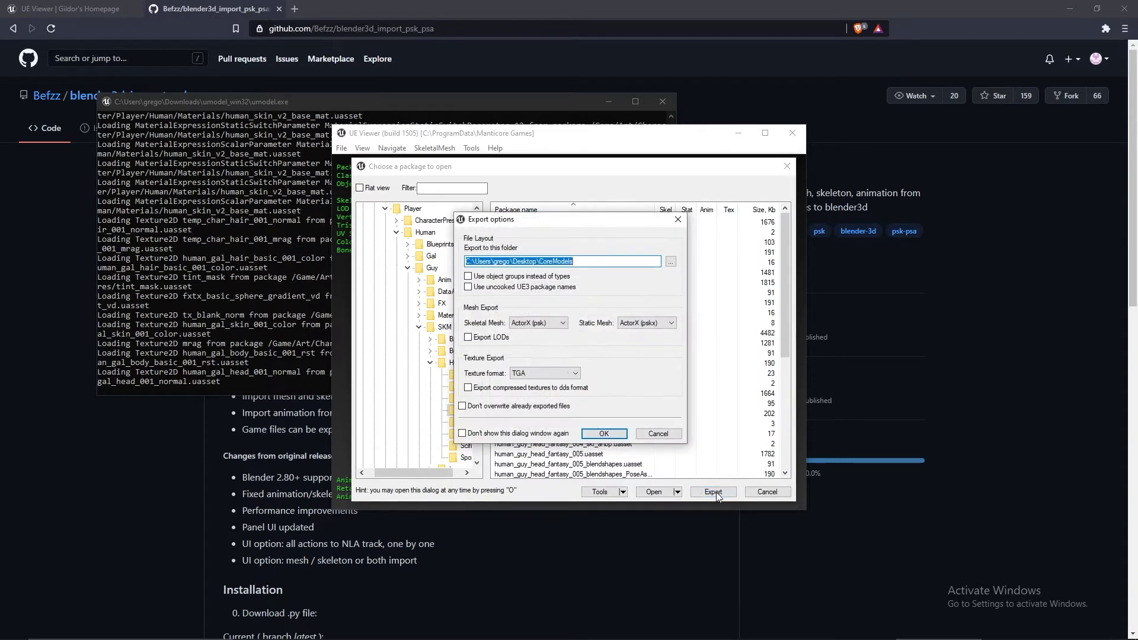
click(541, 323)
click(540, 324)
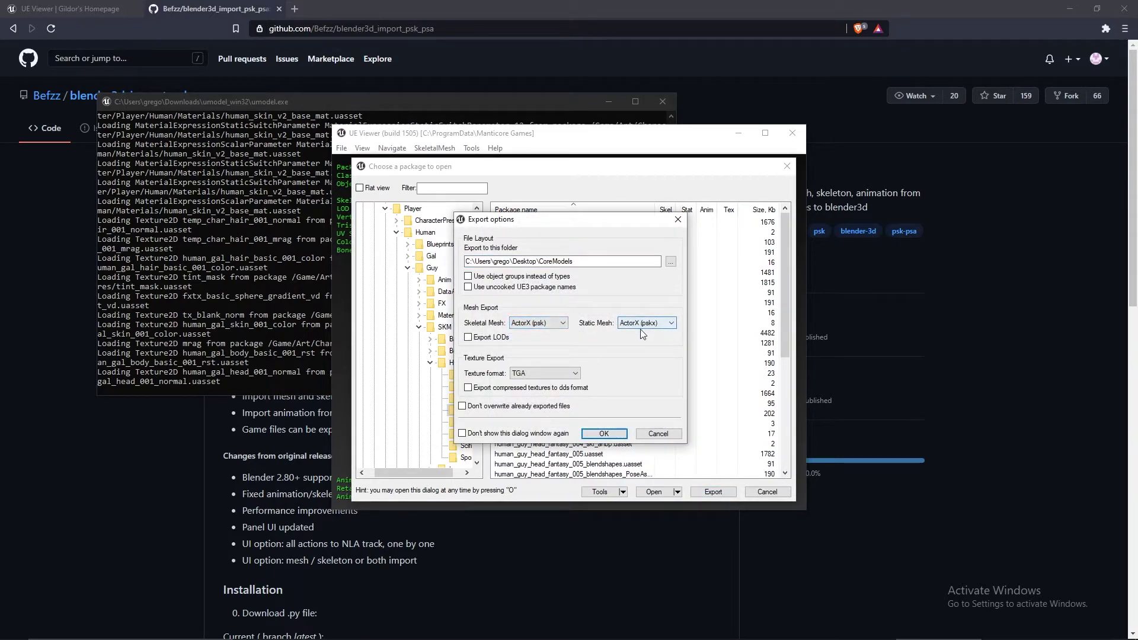
click(665, 324)
click(550, 374)
click(555, 372)
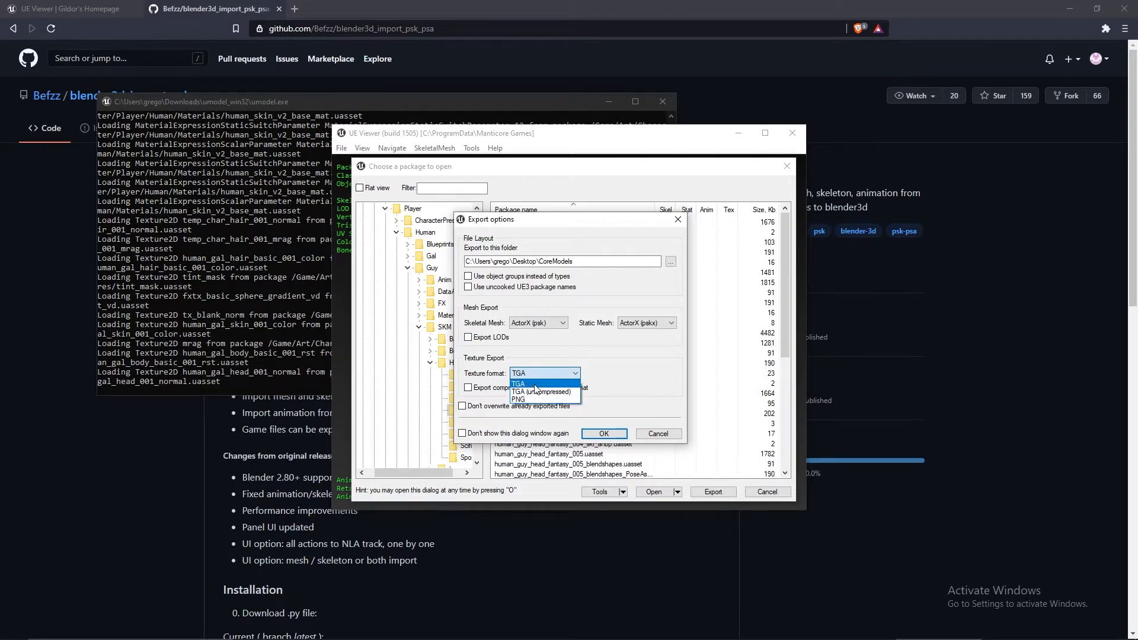
click(533, 384)
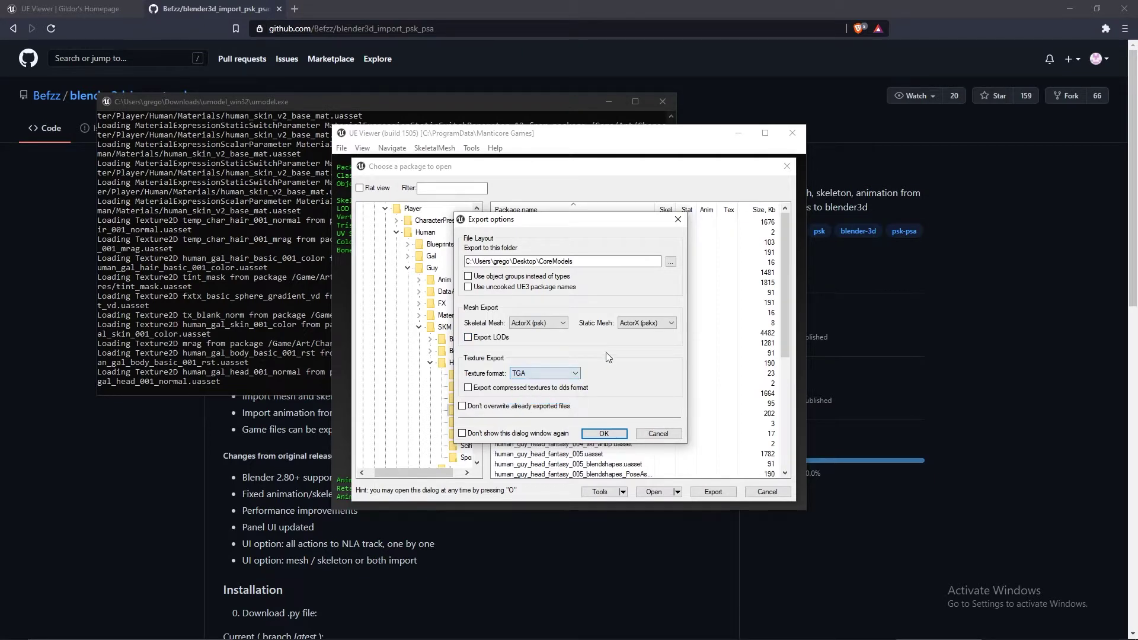
Create a new Desktop folder named TutorialCoreExports in the export folder picker
click(671, 264)
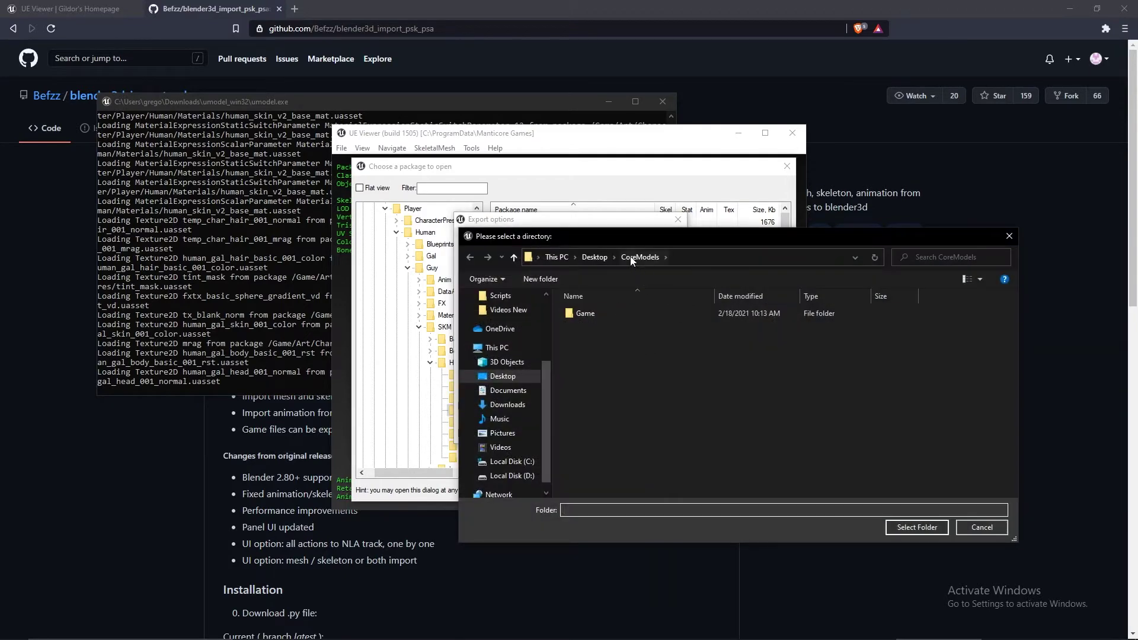
click(595, 256)
right_click(858, 372)
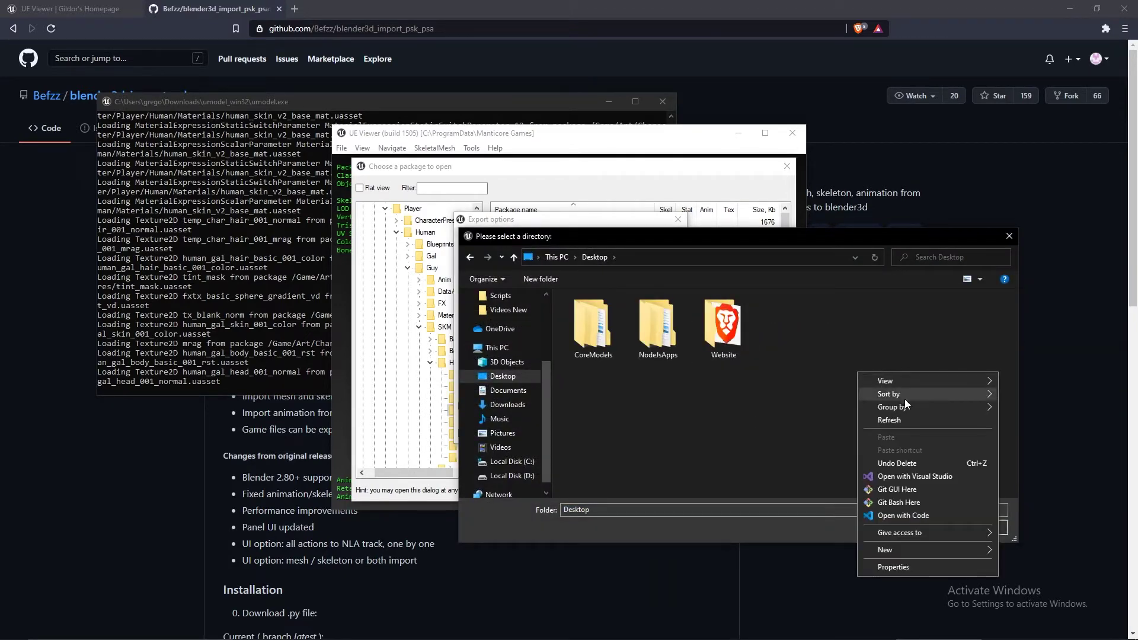
mouse_move(890, 552)
click(787, 546)
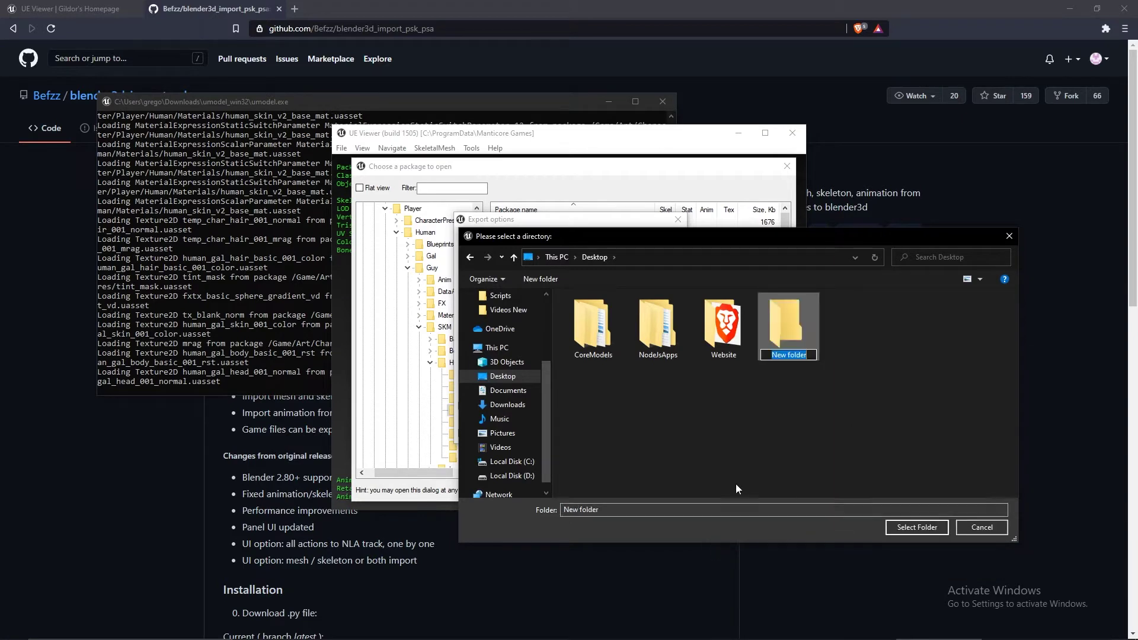
text(Tuit)
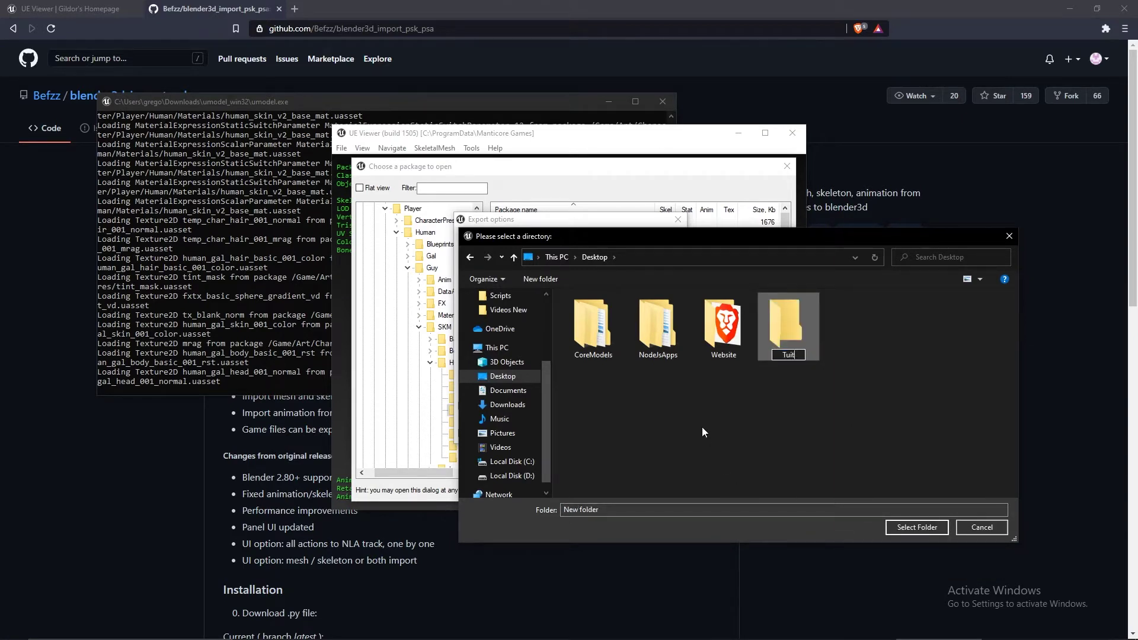
key(BackSpace)
key(BackSpace)
text(torialCoreExport)
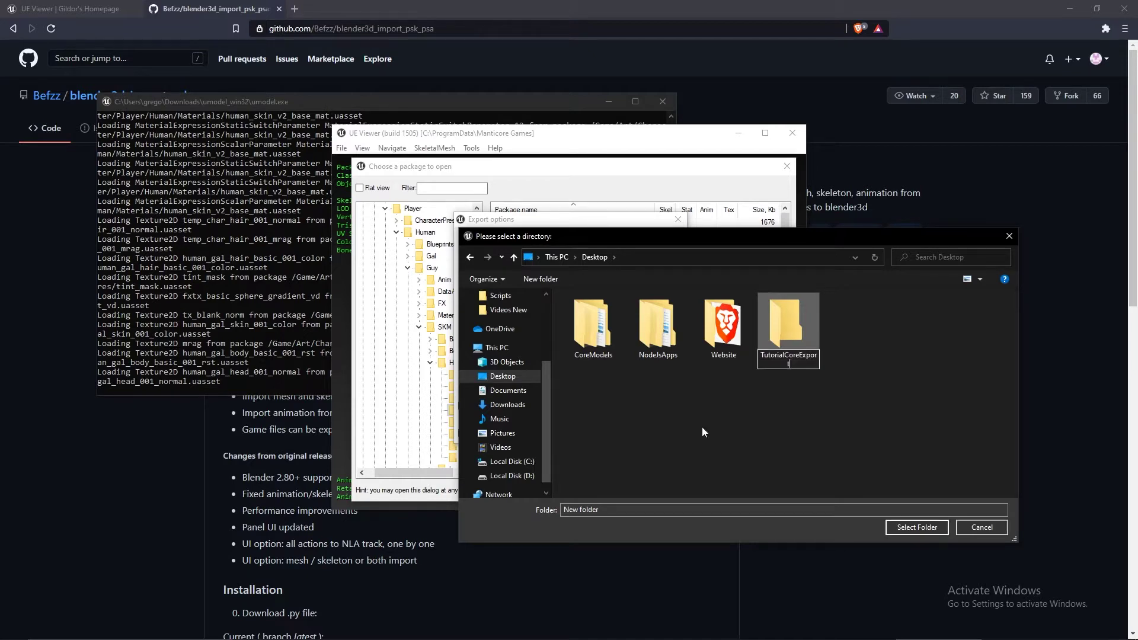
text(s)
key(Return)
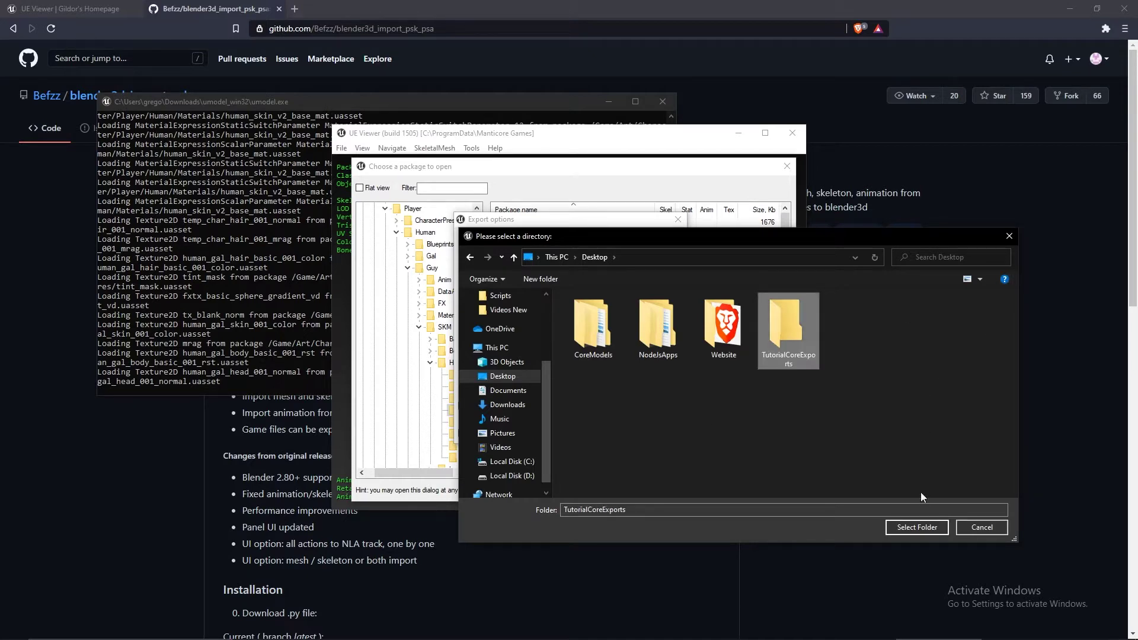
Set TutorialCoreExports as the export folder and export the head's 25 objects
click(932, 529)
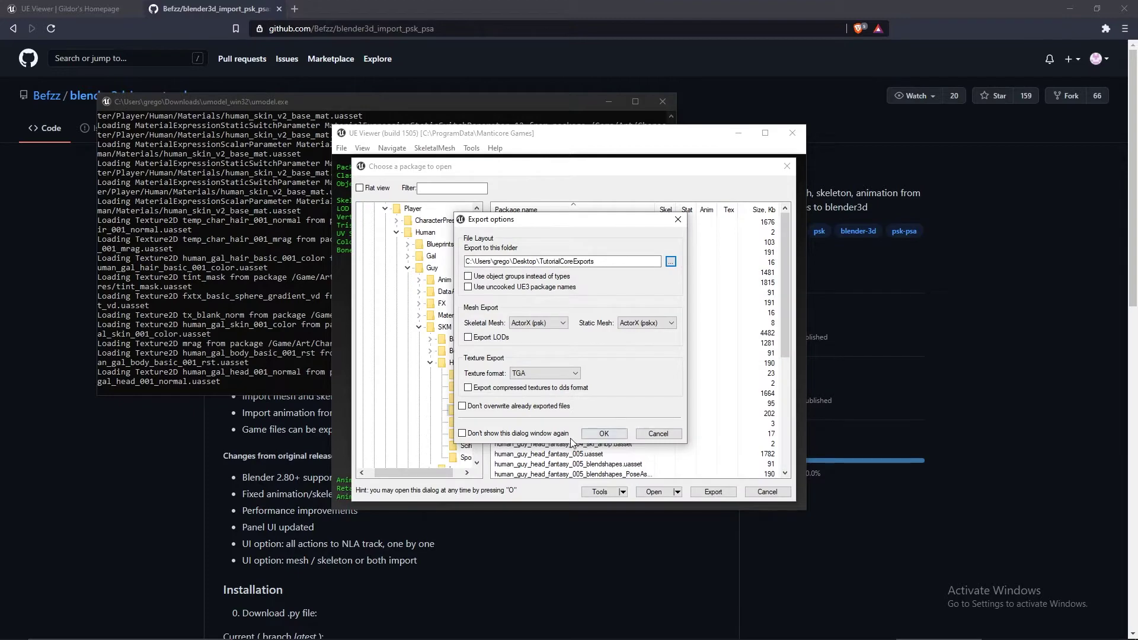
click(604, 434)
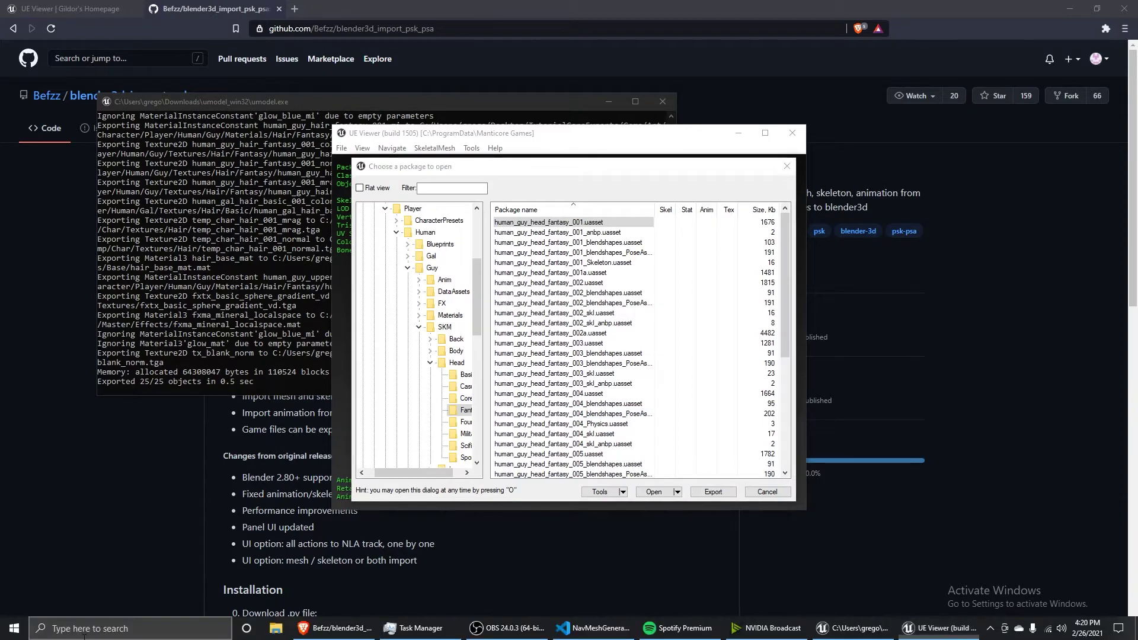
key(super)
Launch Blender, dismiss the splash screen, and check the File > Import formats
text(blender)
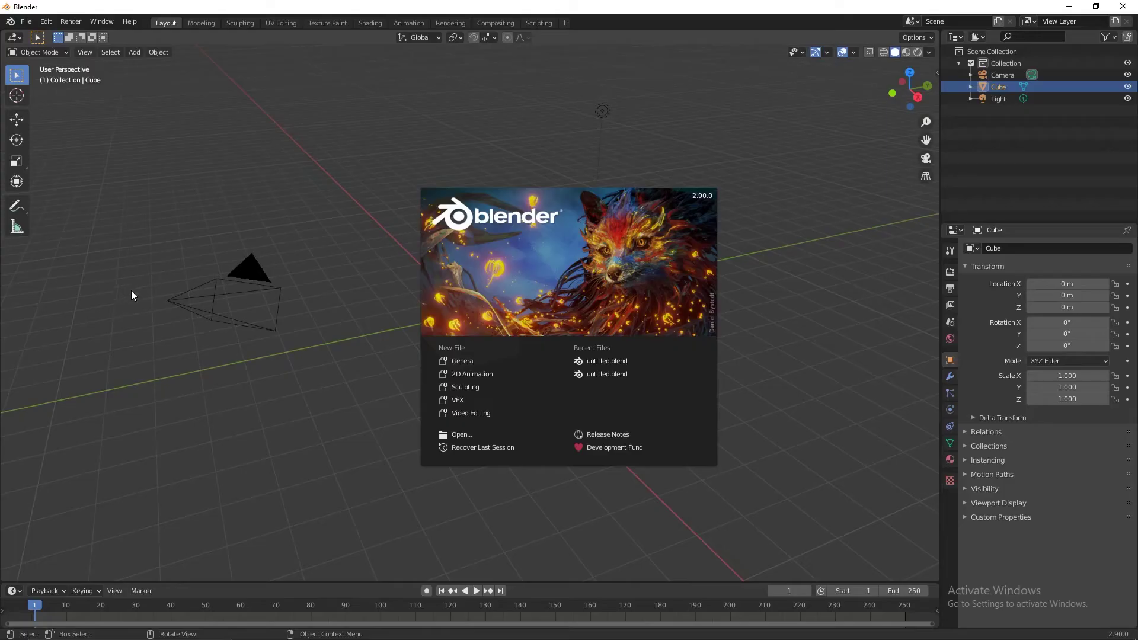
click(24, 22)
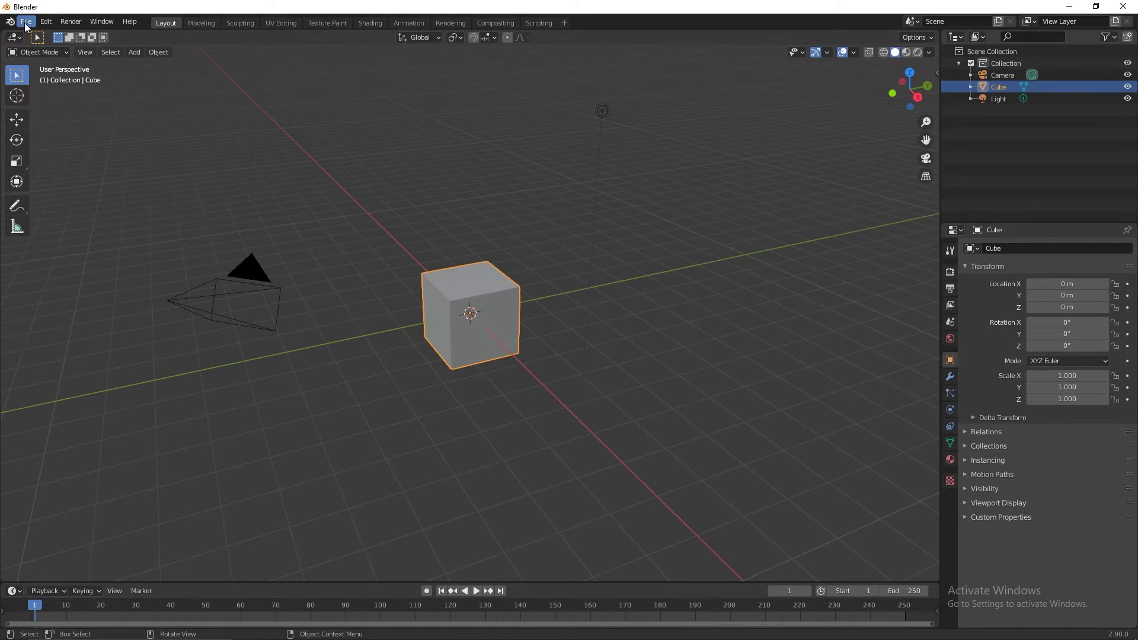
click(26, 22)
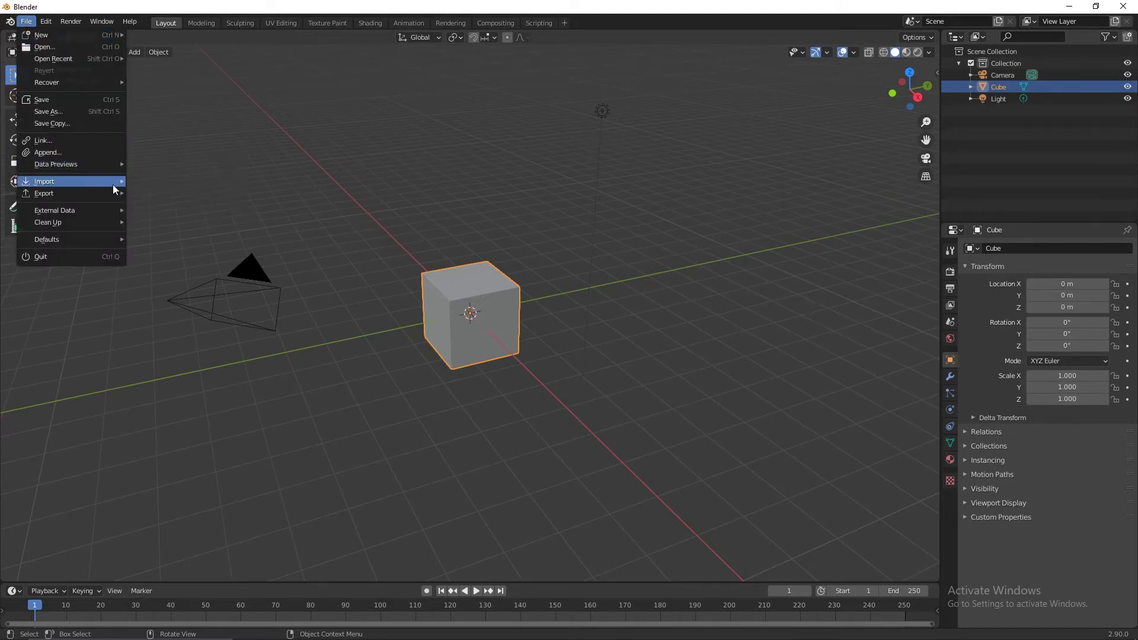
mouse_move(112, 184)
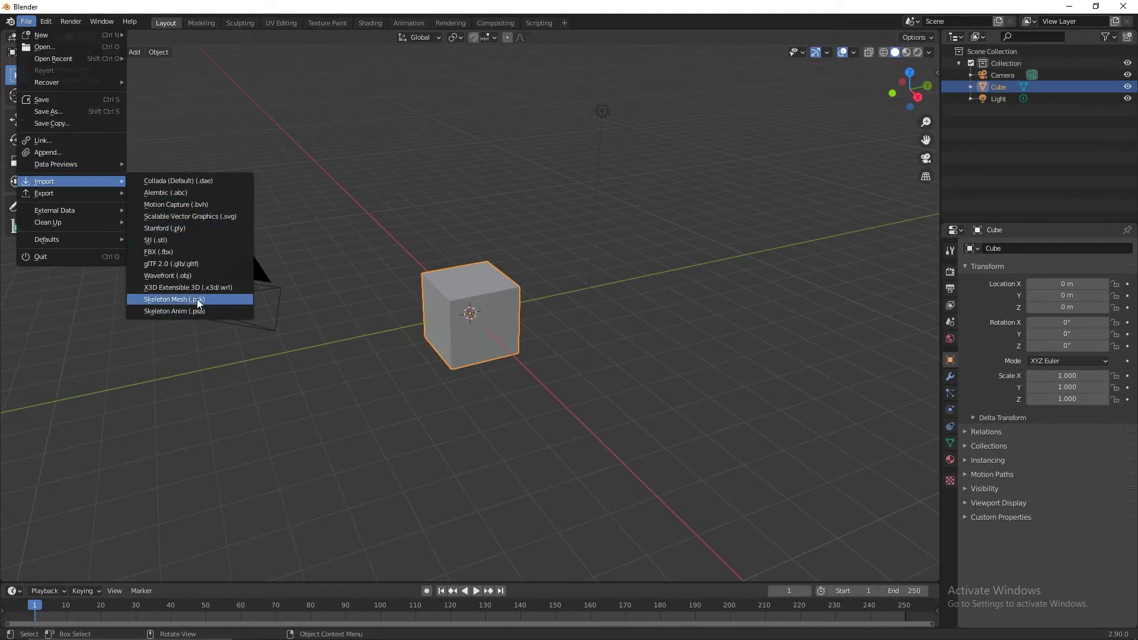
View the addon's io_import_scene_unreal_psa_psk_280.py file on GitHub
key(super)
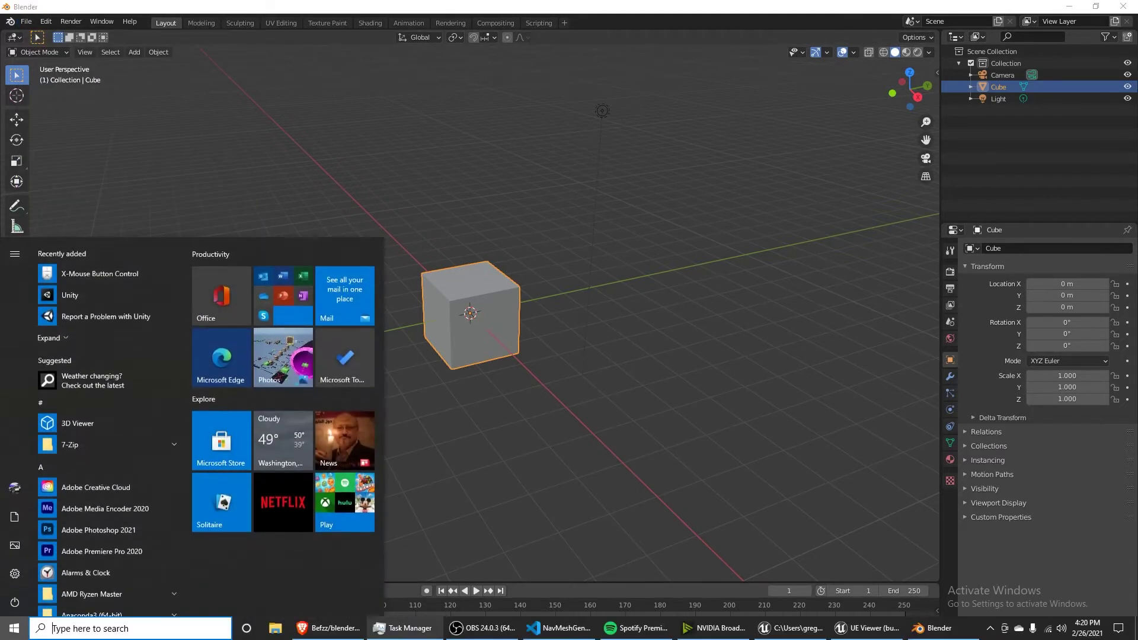
click(355, 629)
click(247, 235)
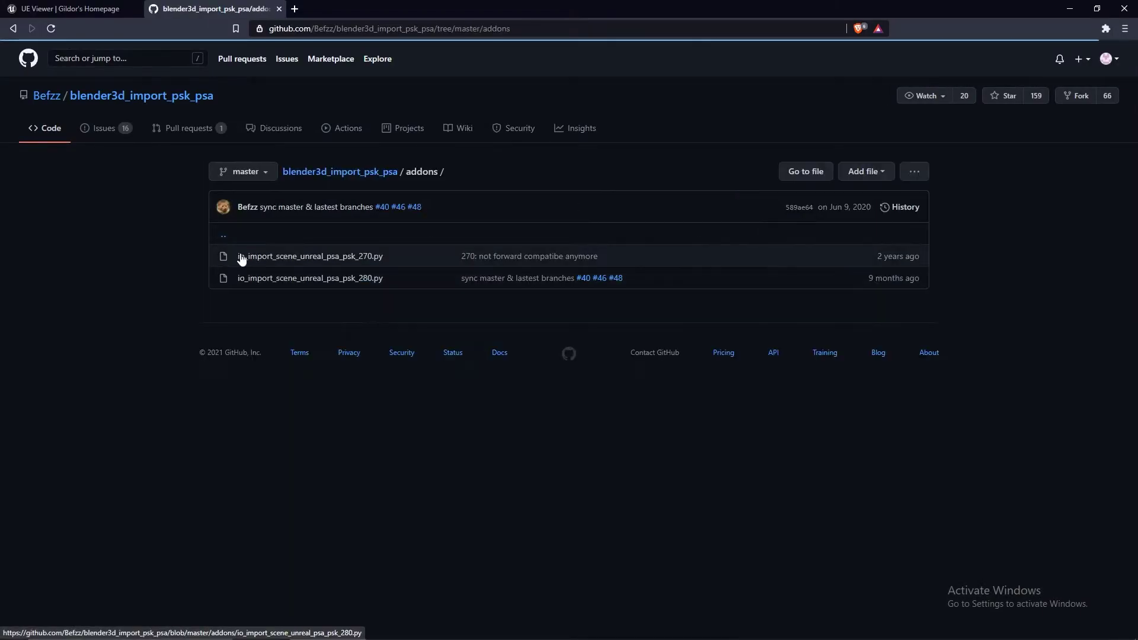
click(335, 281)
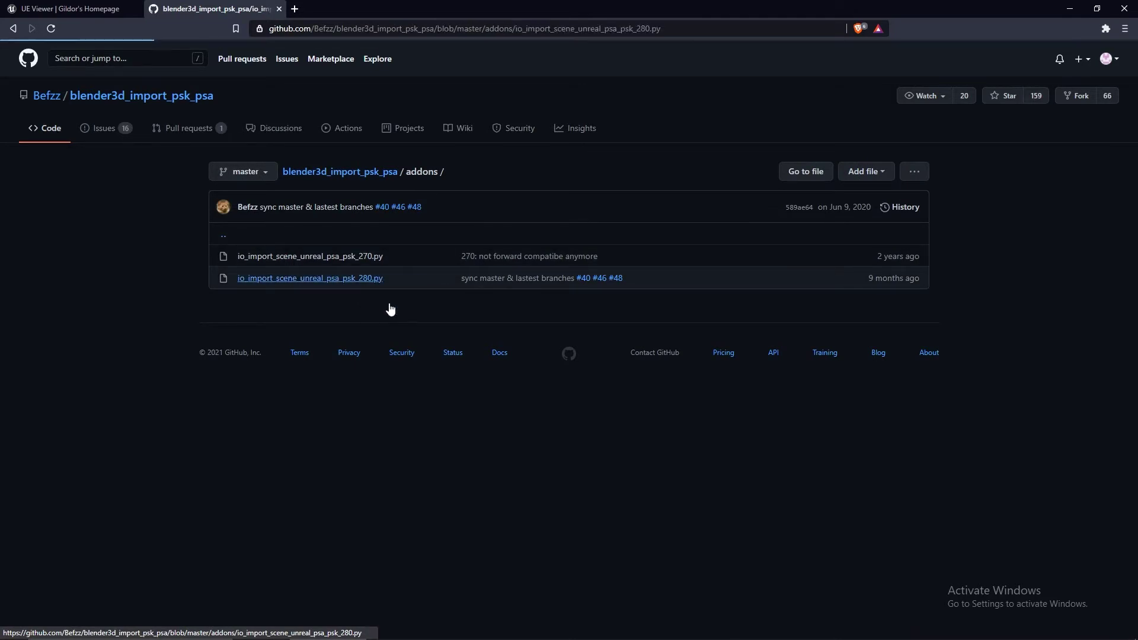
key(alt+Tab)
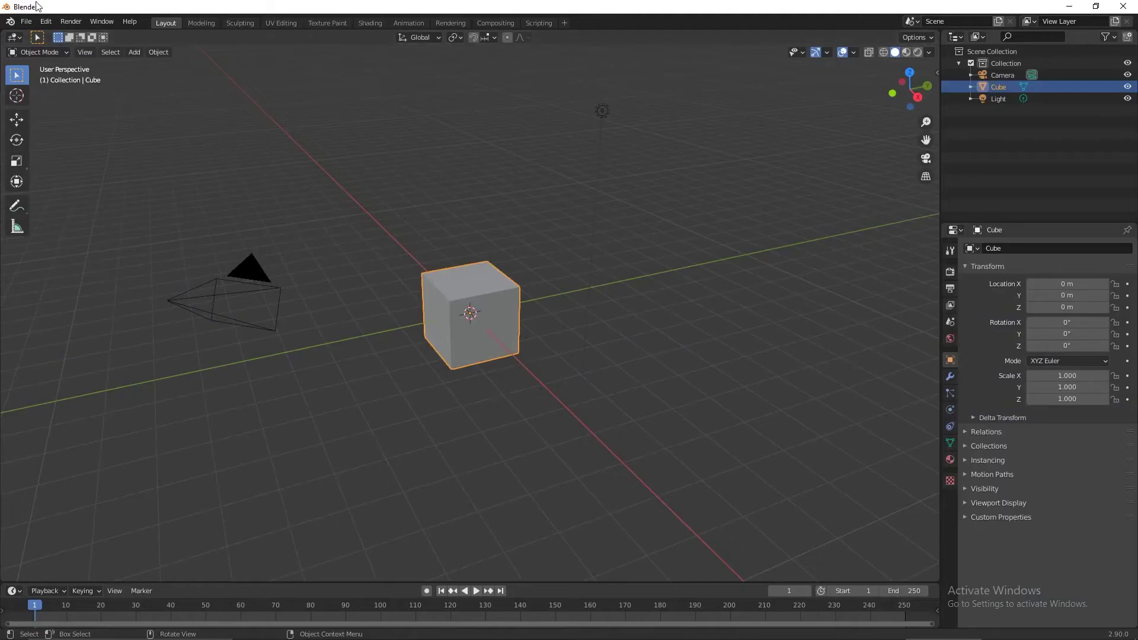
Check the Add-ons Install option in Preferences, then cancel and close the window
click(45, 21)
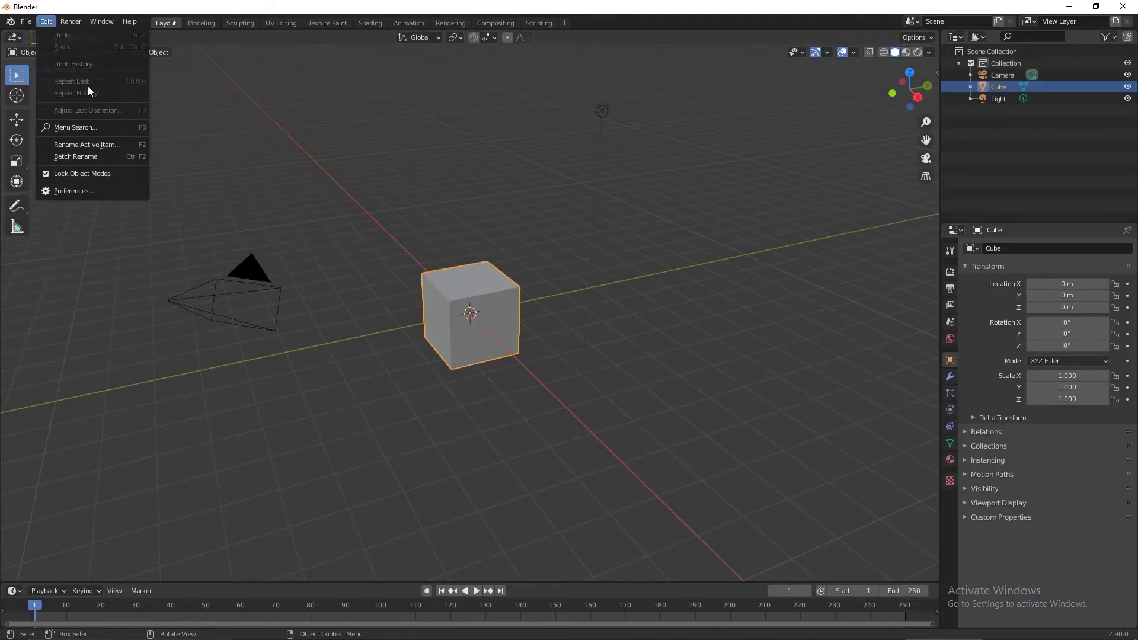
click(101, 190)
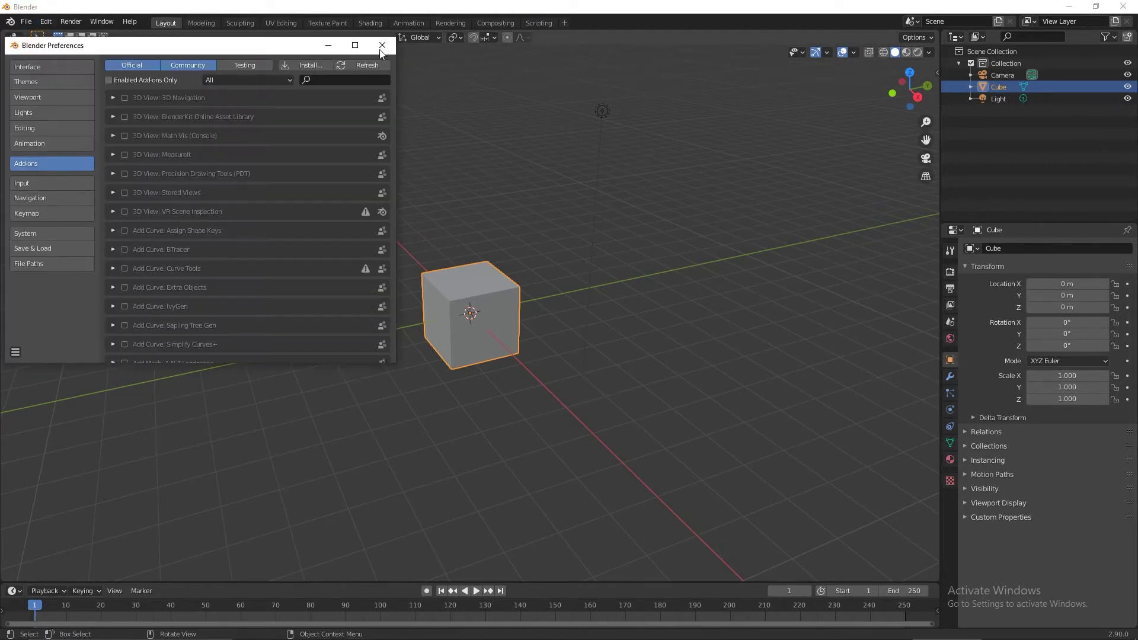
click(320, 66)
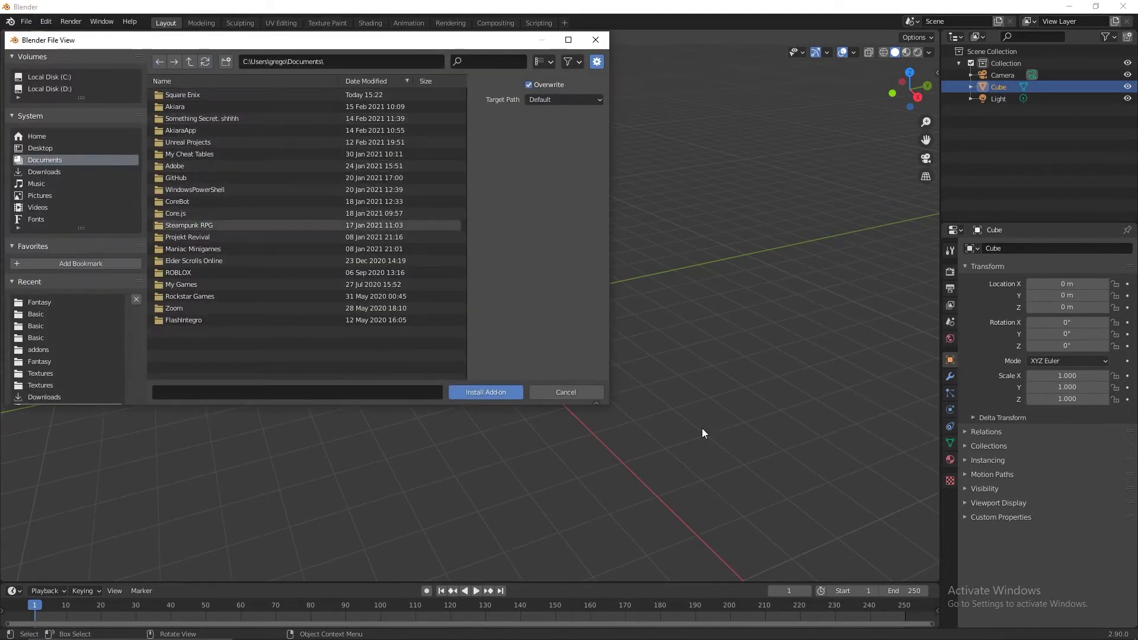
click(565, 392)
click(397, 47)
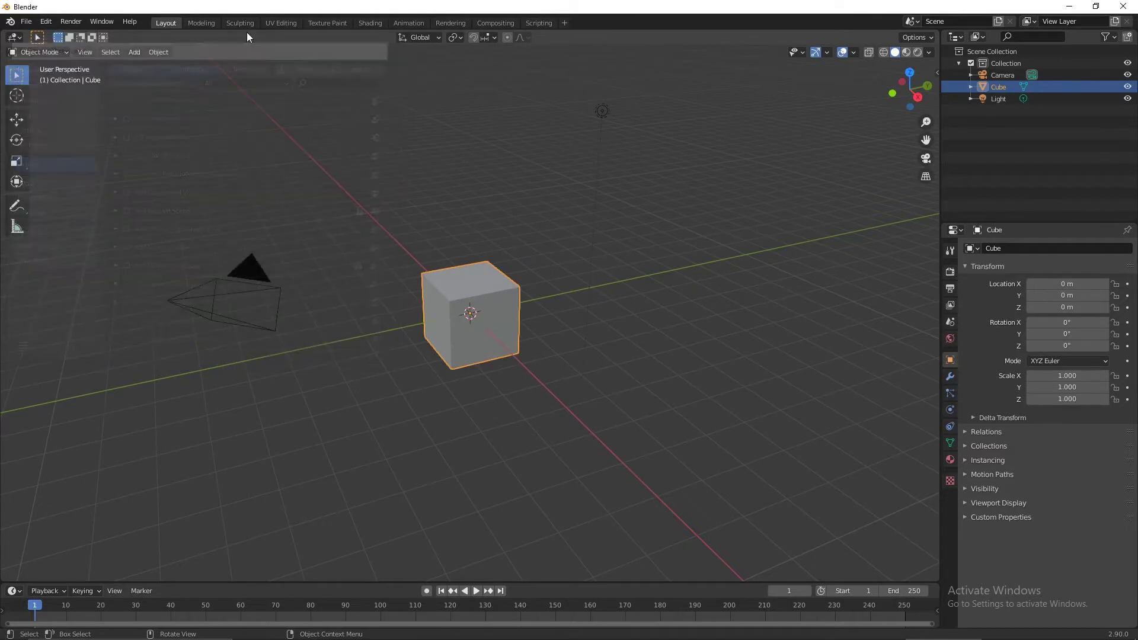
Start the Skeleton Mesh (.psk) import and browse into TutorialCoreExports > Art > Character
click(25, 22)
mouse_move(41, 185)
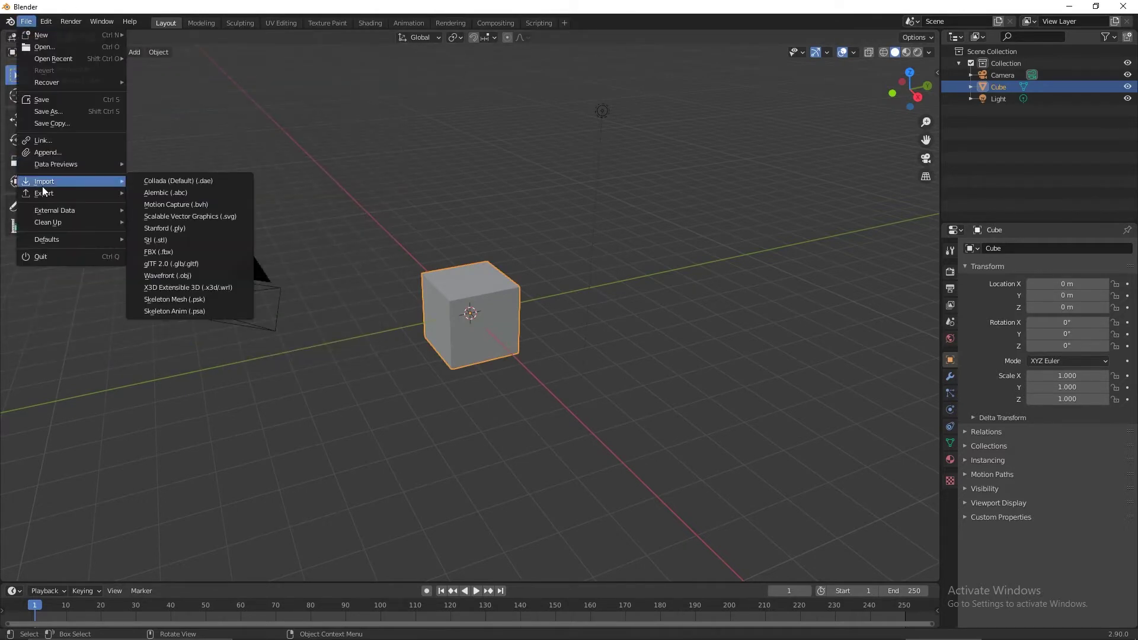
click(203, 300)
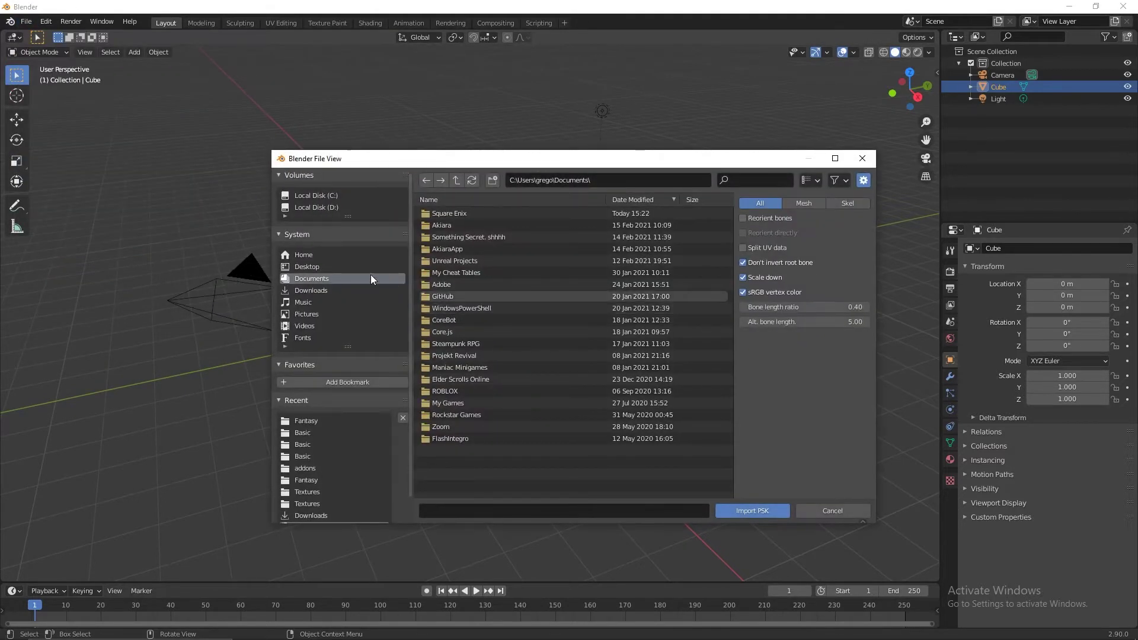
click(306, 266)
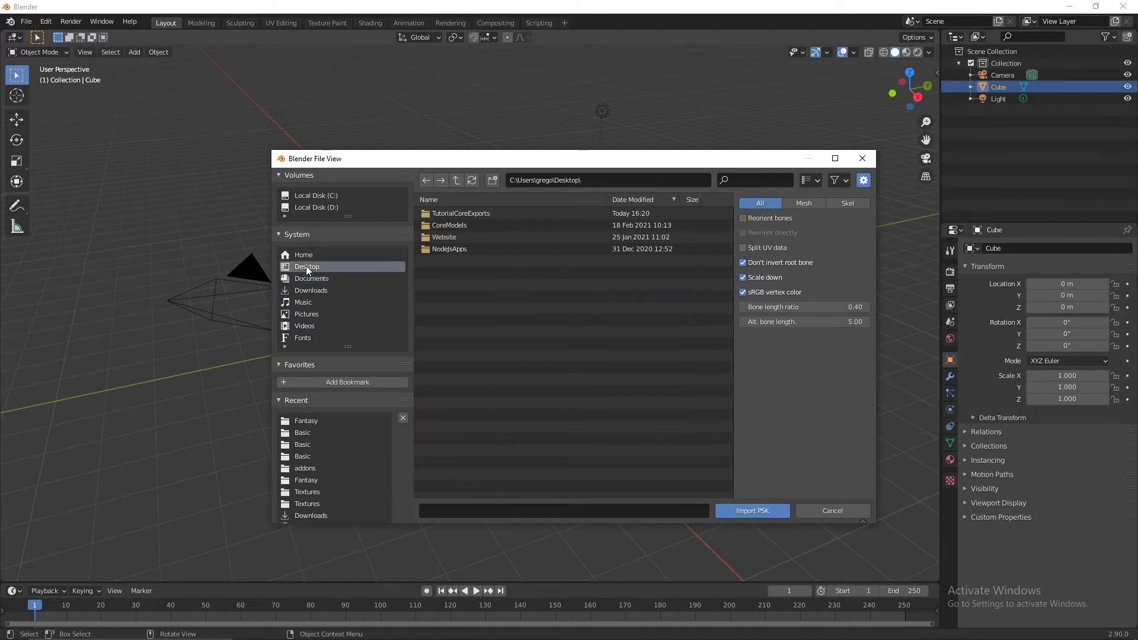
double_click(480, 212)
double_click(479, 212)
click(479, 212)
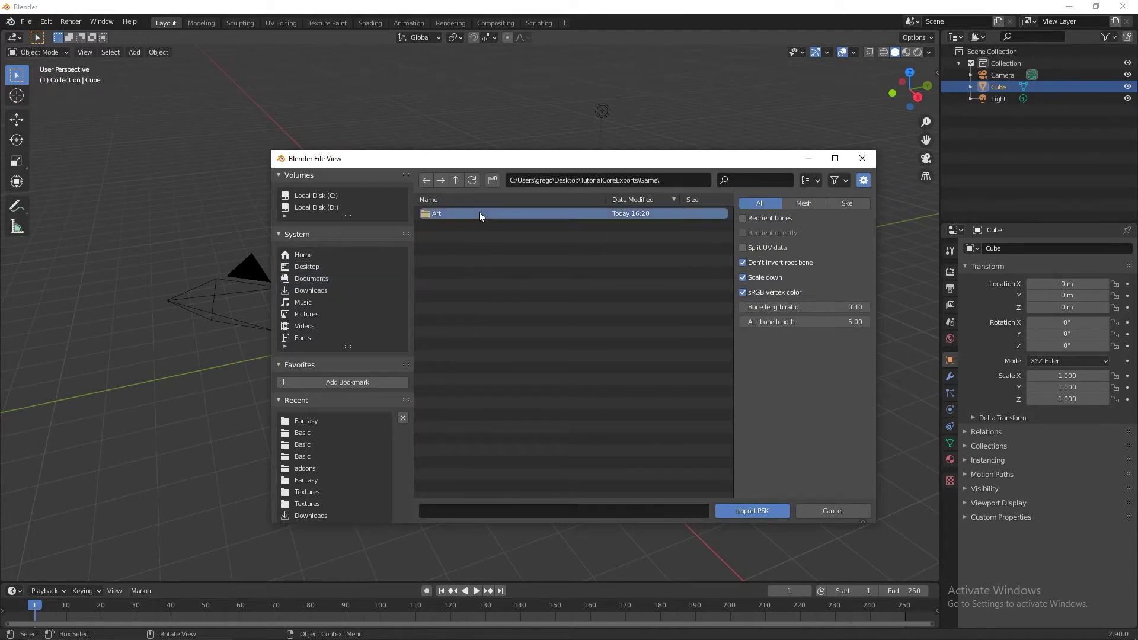
double_click(479, 211)
Go through Player > Human > Guy > SKM > Head > Fantasy and import human_guy_head_fantasy_001.psk
double_click(464, 234)
double_click(451, 215)
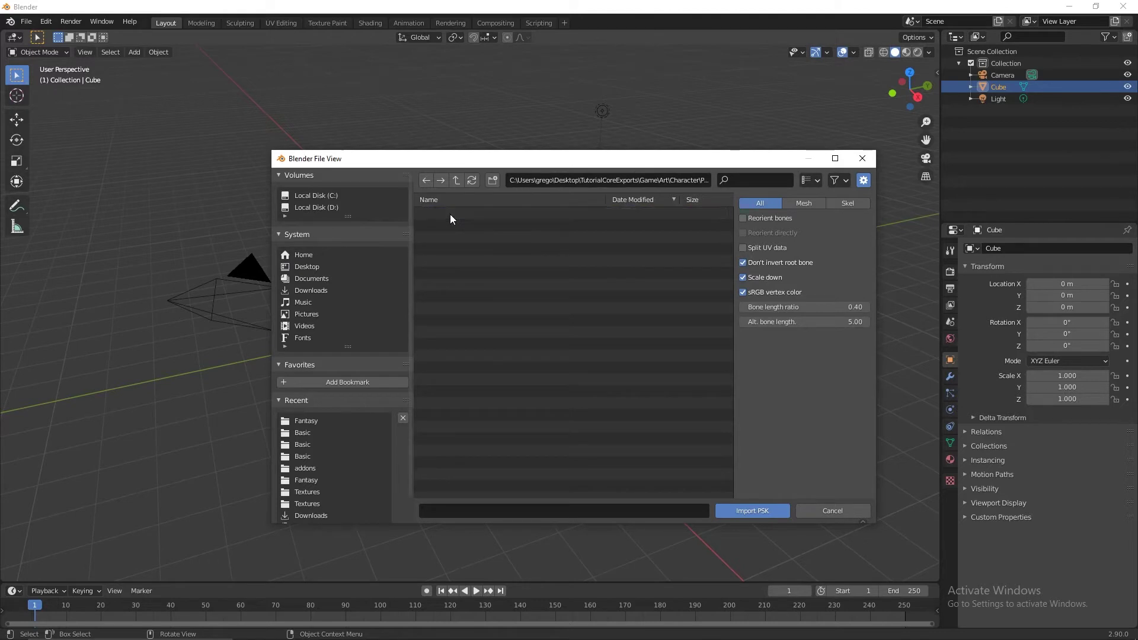
double_click(451, 215)
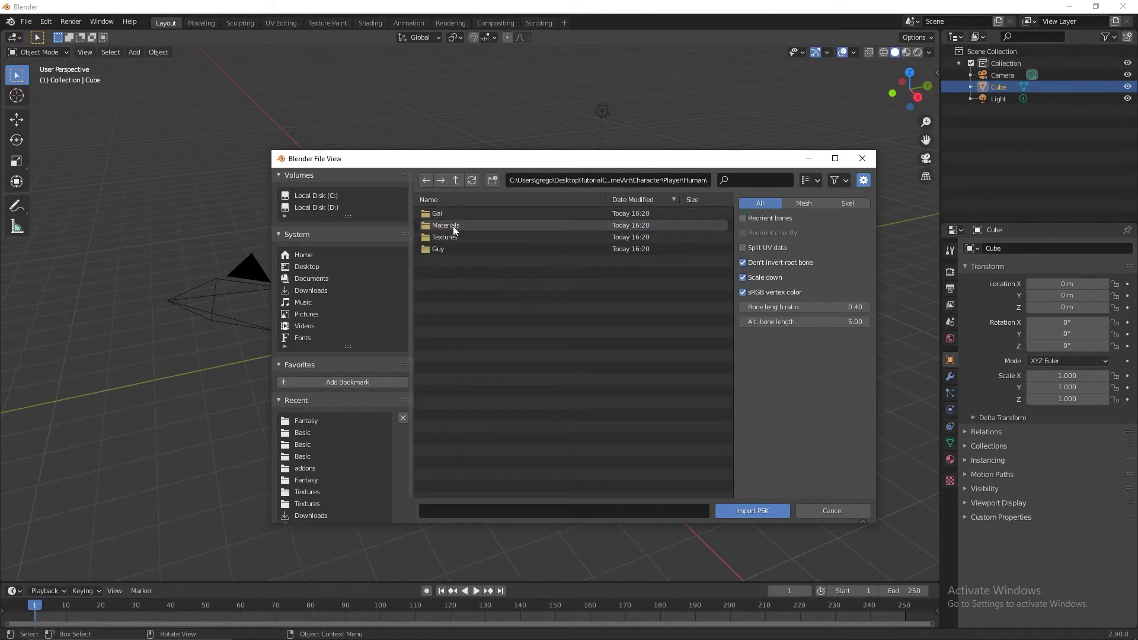
double_click(445, 249)
double_click(453, 235)
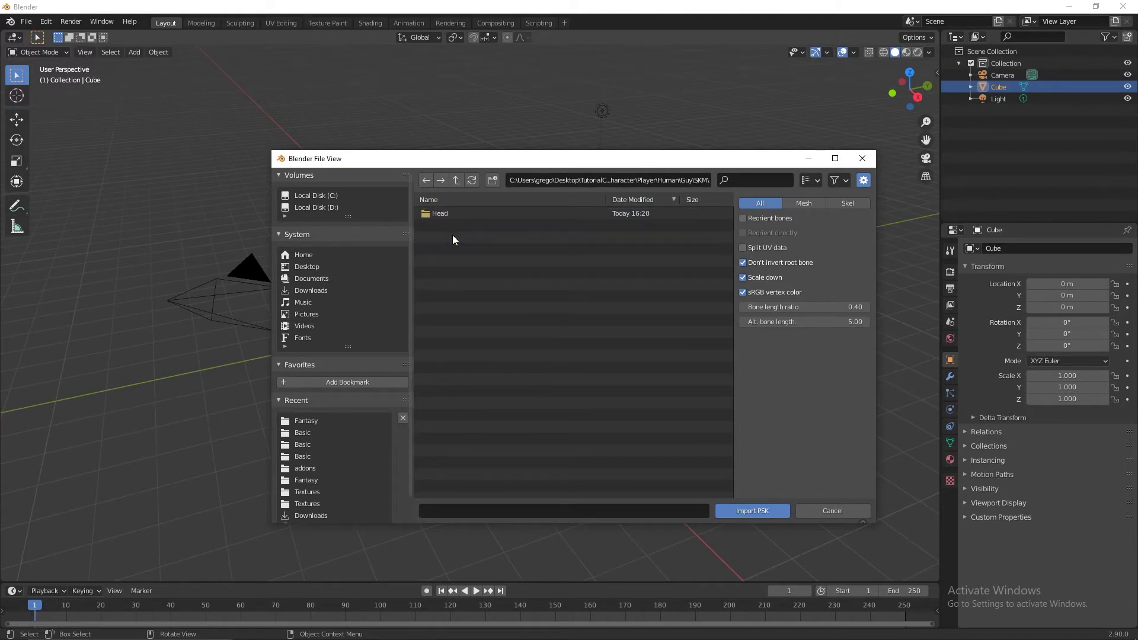
double_click(447, 212)
double_click(447, 212)
click(447, 212)
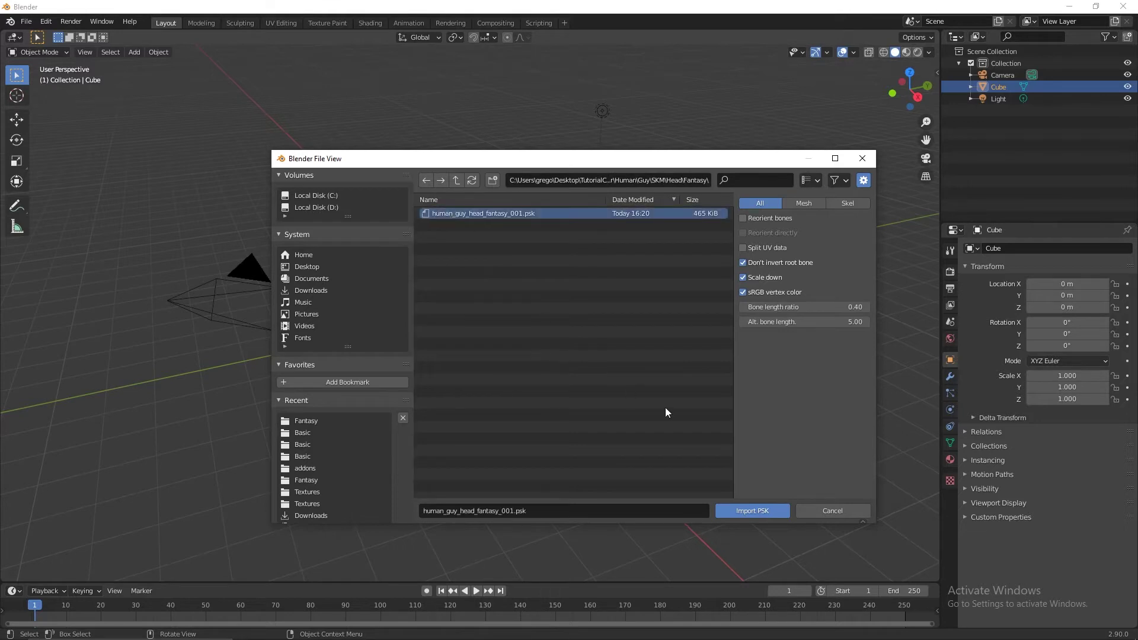
click(752, 509)
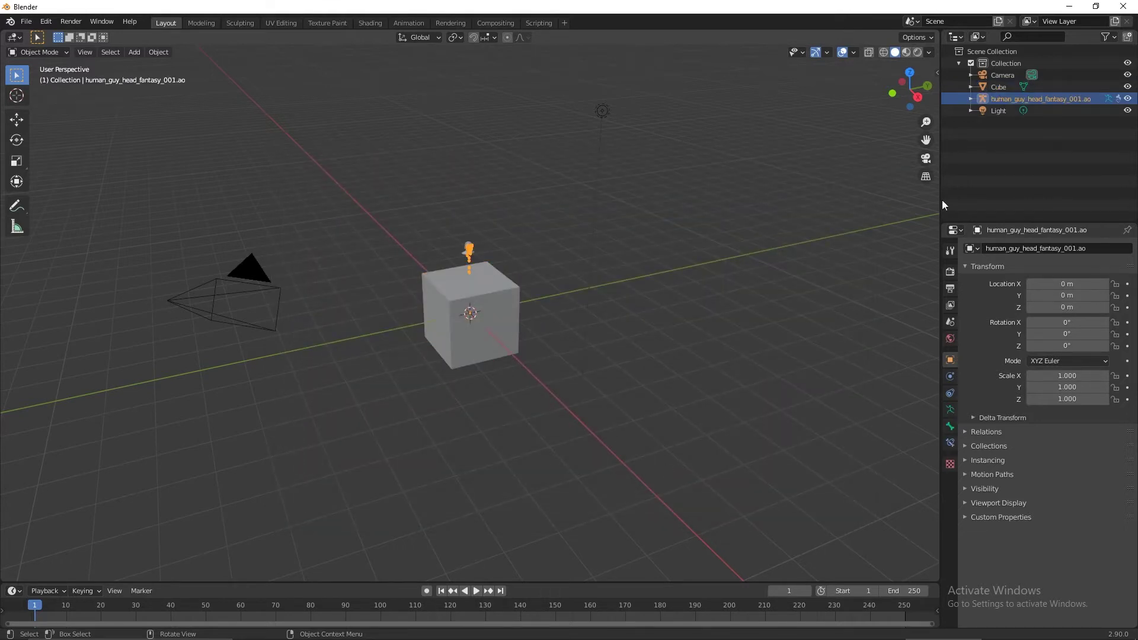
Delete the default Cube and select the imported head rig
click(986, 89)
key(Delete)
click(1007, 101)
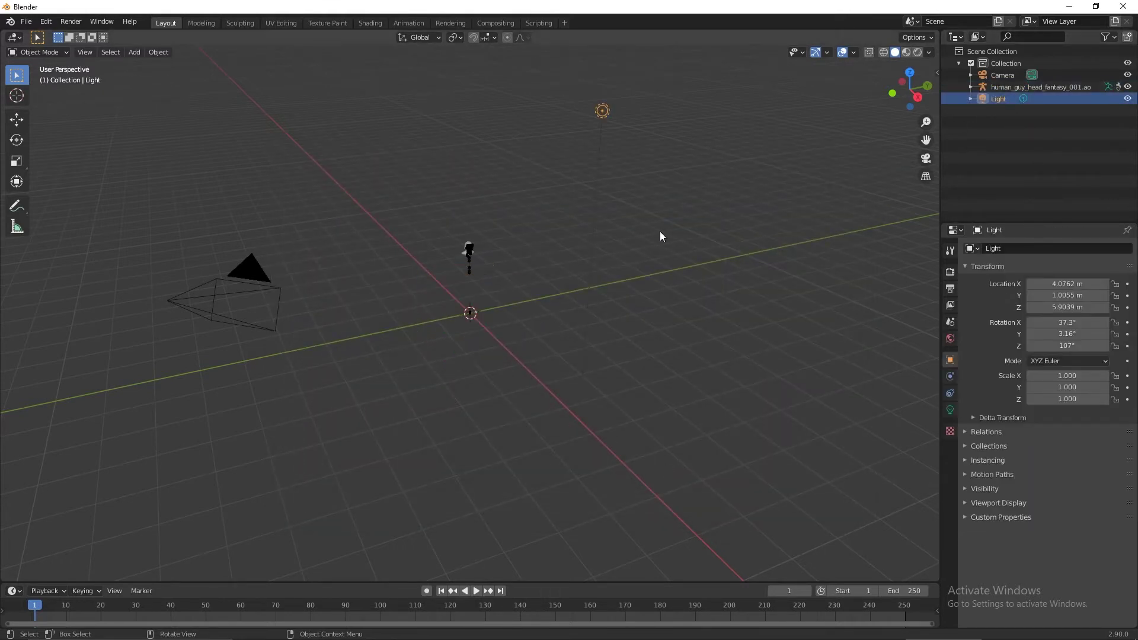
click(1023, 89)
Scale the head rig to 2.709 and lower it along Z to -1.6704 m
key(s)
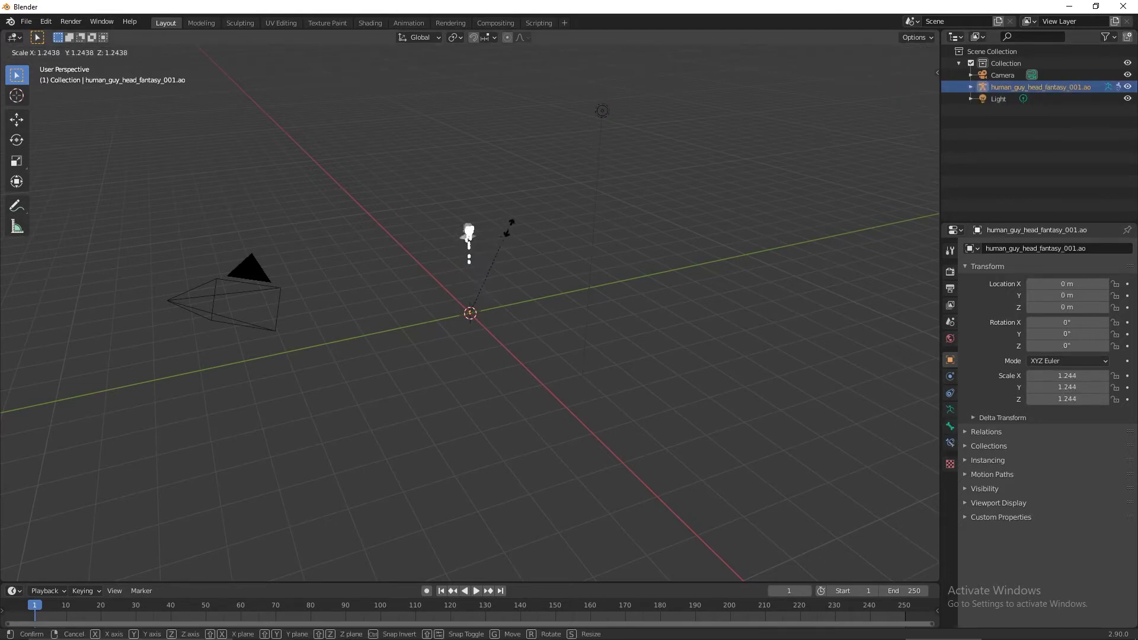
click(582, 144)
click(17, 119)
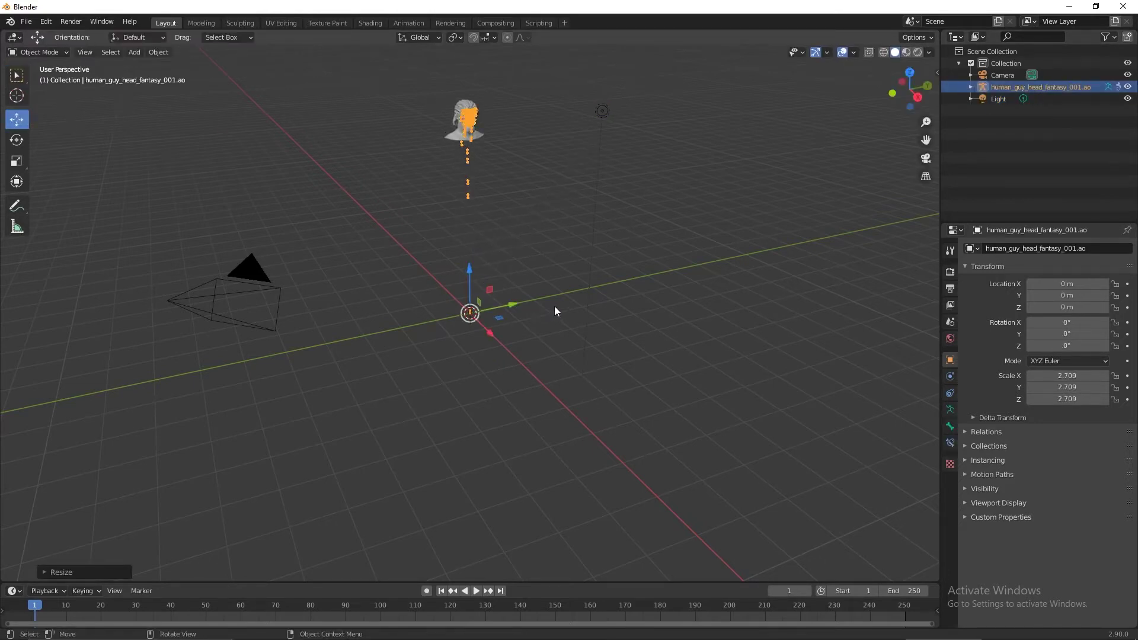
middle_drag(477, 272, 510, 228)
key(g)
key(z)
click(540, 185)
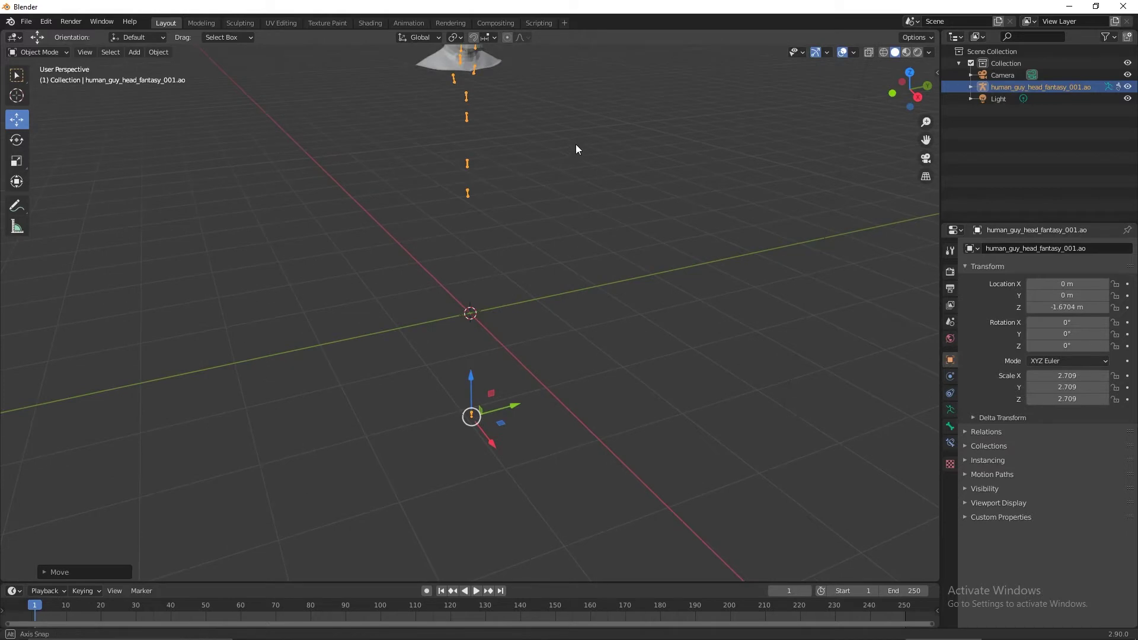
Inspect the head with material shading in the Shading workspace, then return to Layout
middle_drag(575, 144, 407, 190)
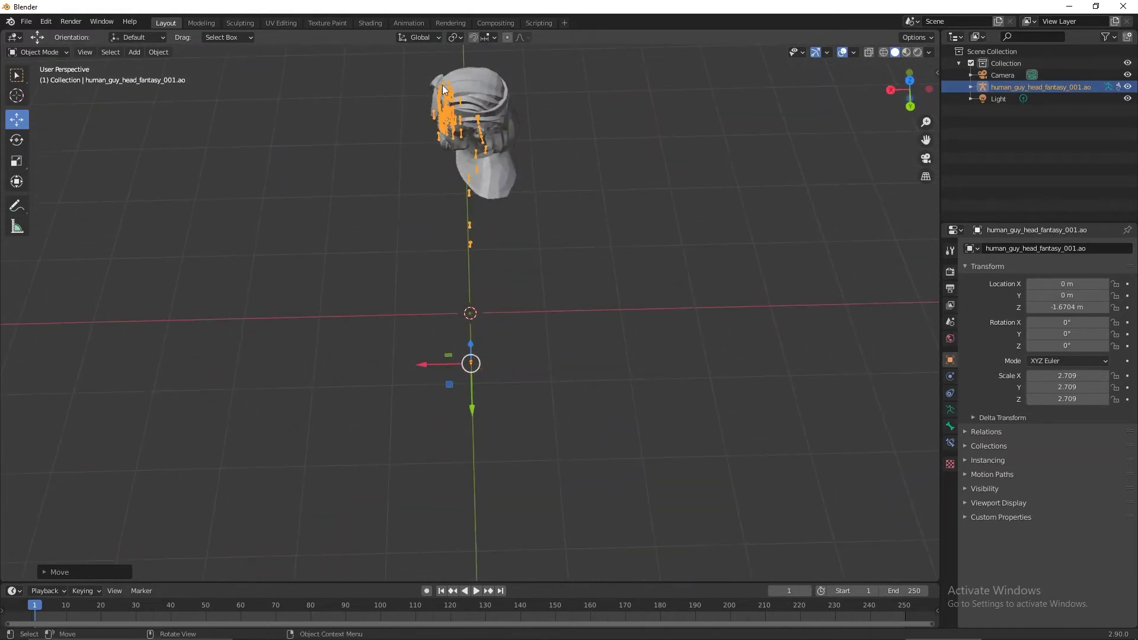
click(370, 24)
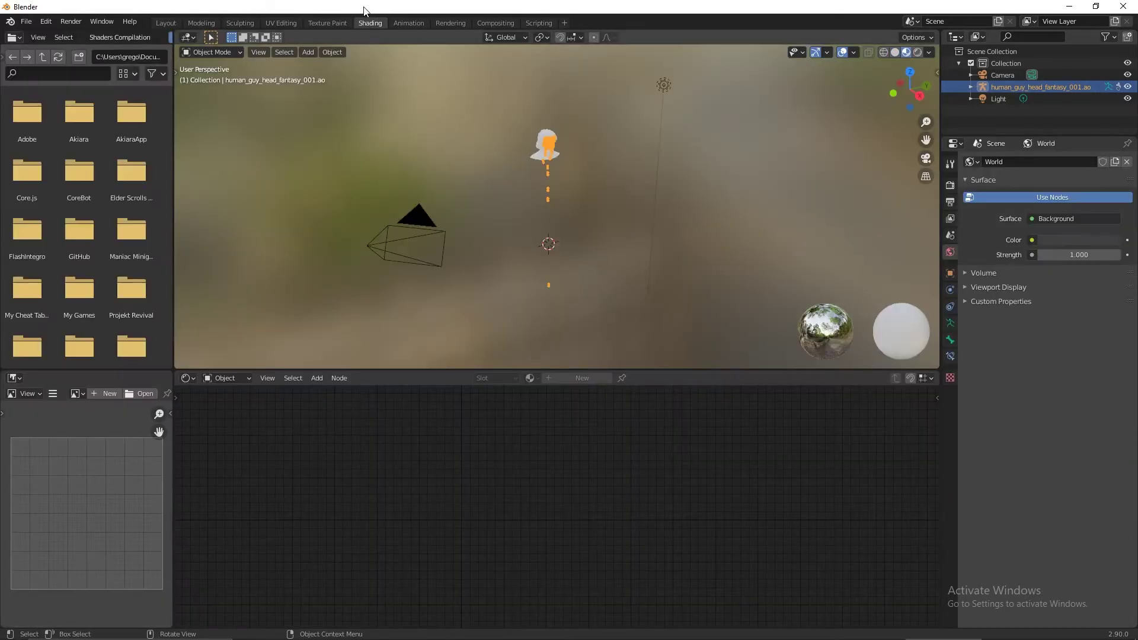
middle_drag(632, 189, 496, 186)
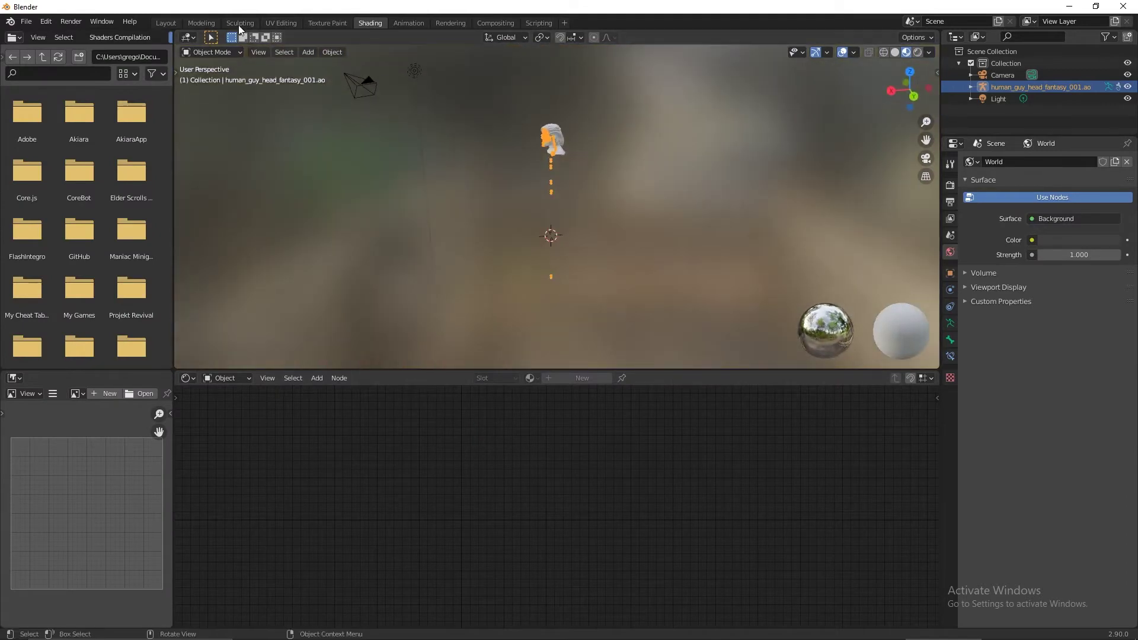
click(166, 23)
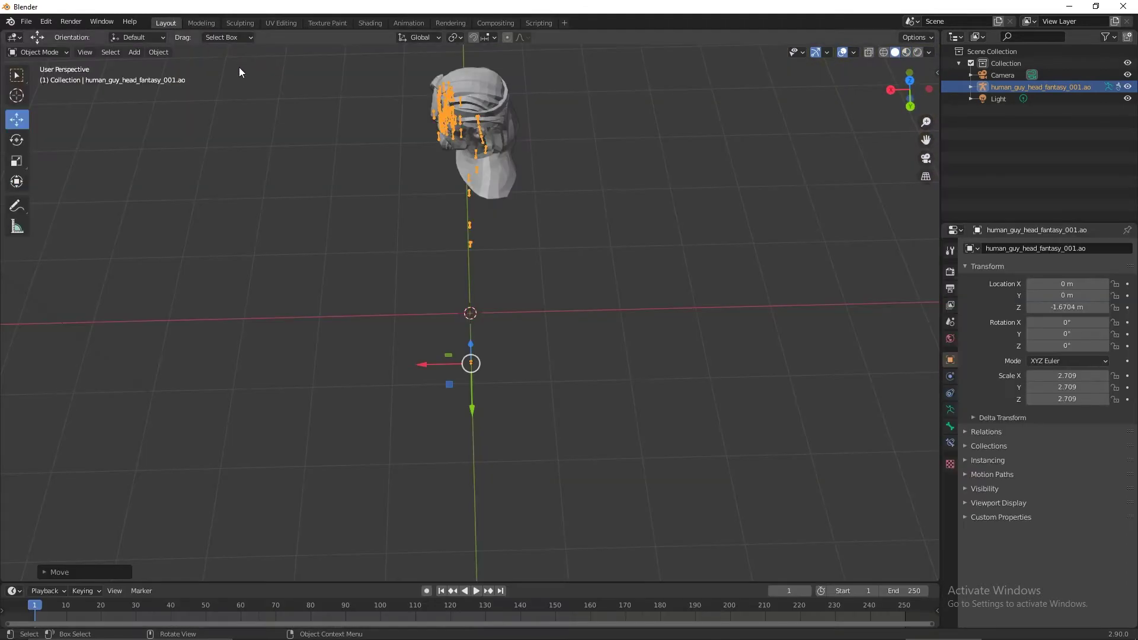
key(alt+Tab)
key(alt+Tab)
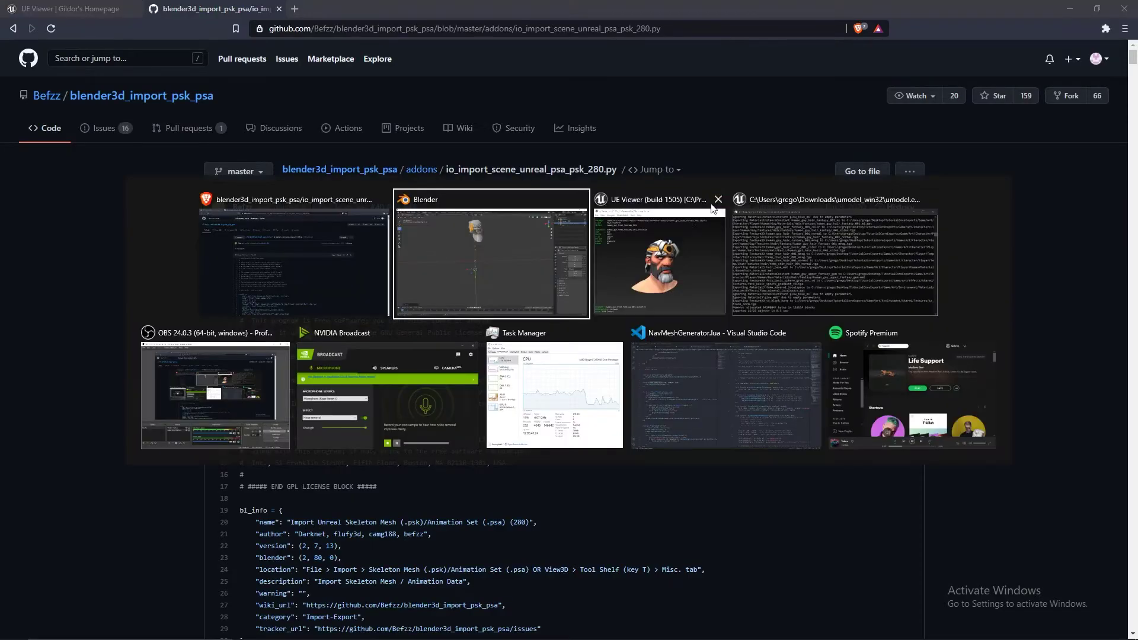
In UE Viewer, expand Textures > Head and list the Fantasy head texture packages
click(688, 256)
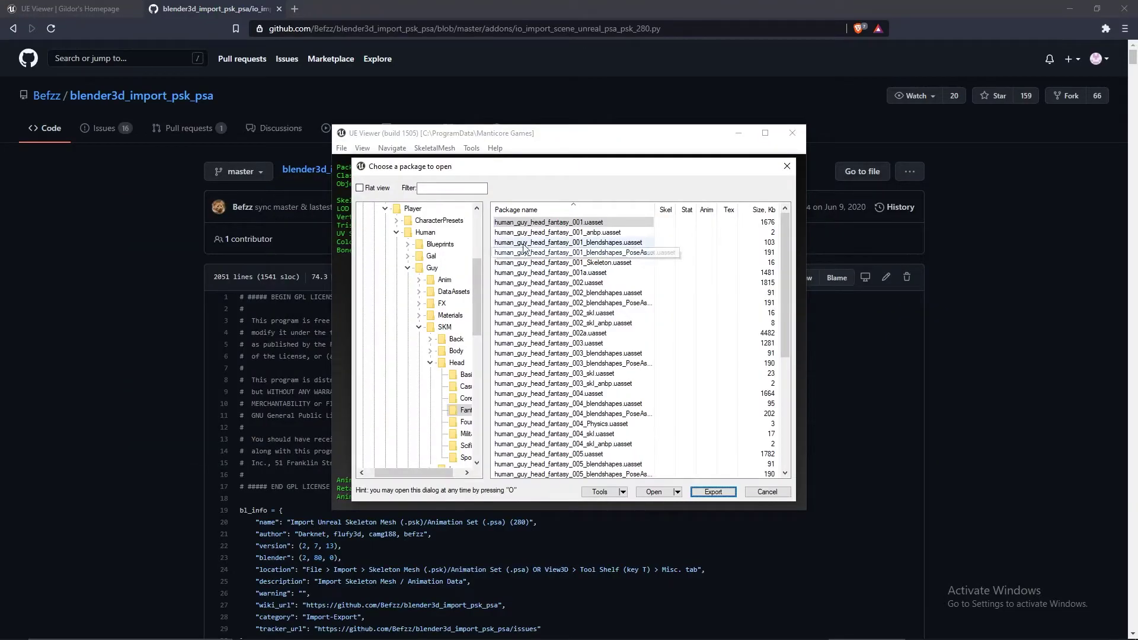
scroll(418, 323, down, 5)
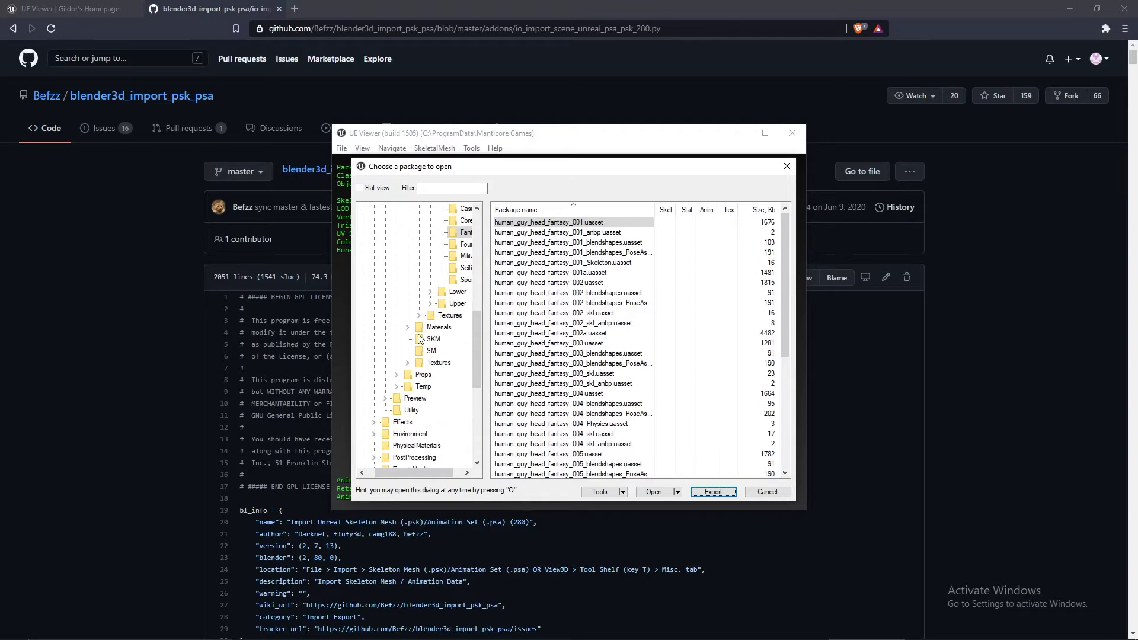
click(419, 315)
scroll(422, 322, down, 2)
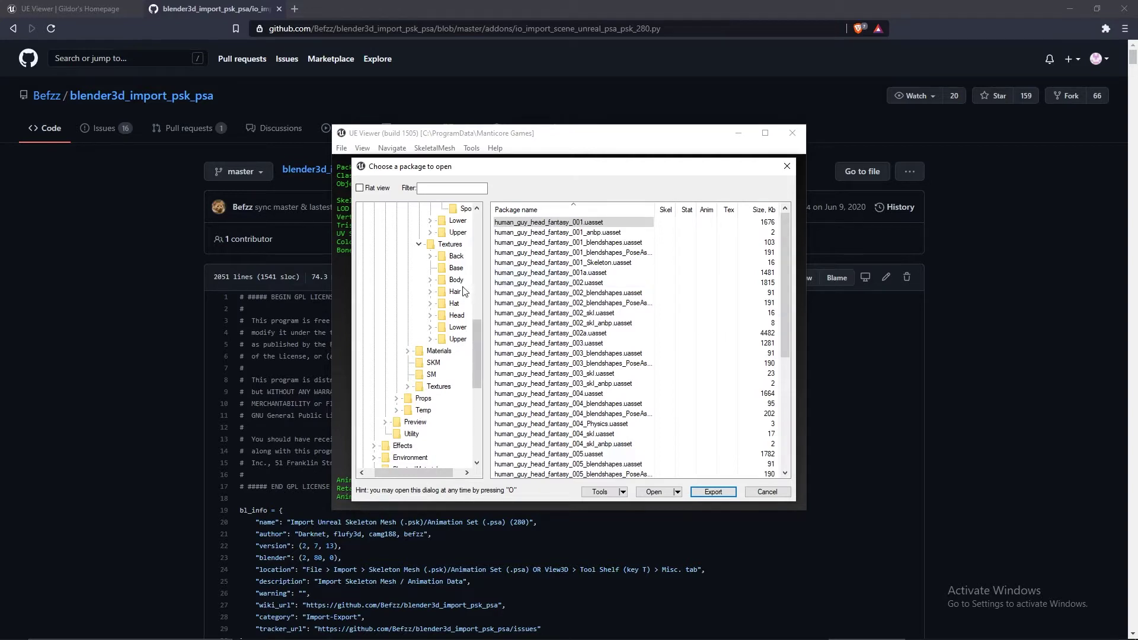
scroll(460, 248, up, 9)
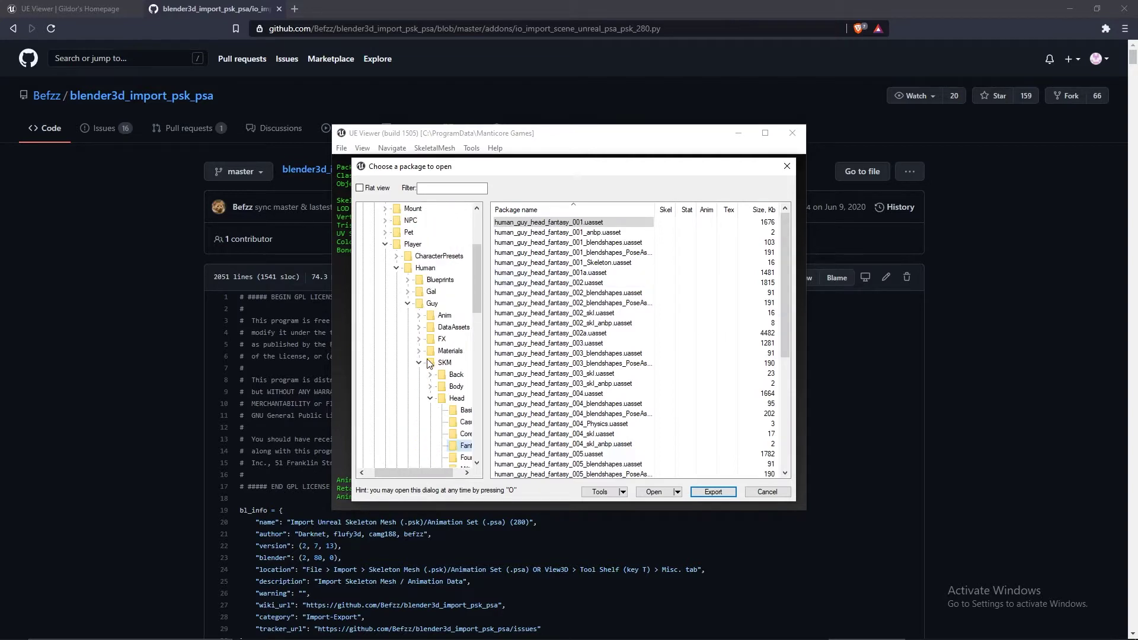
scroll(429, 363, down, 6)
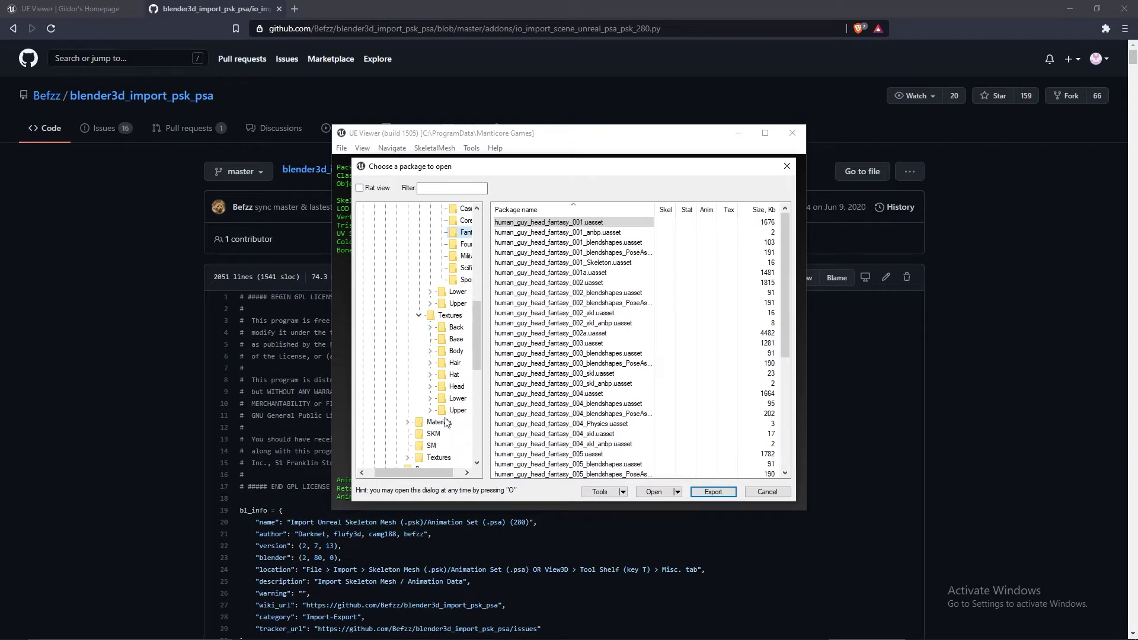
click(431, 386)
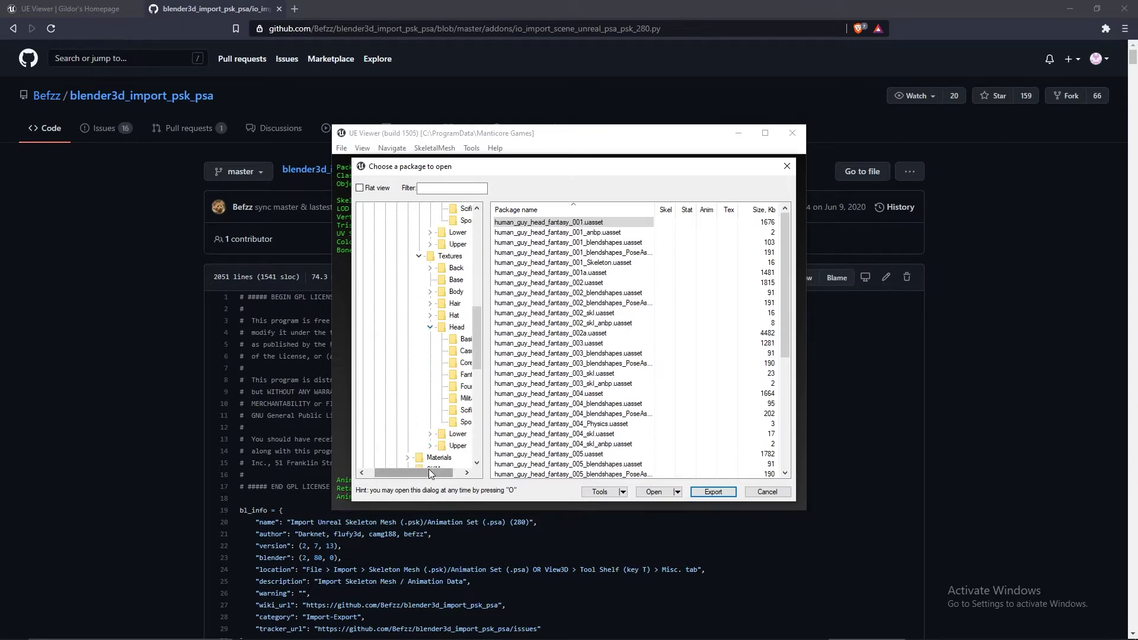
scroll(460, 383, down, 2)
click(459, 376)
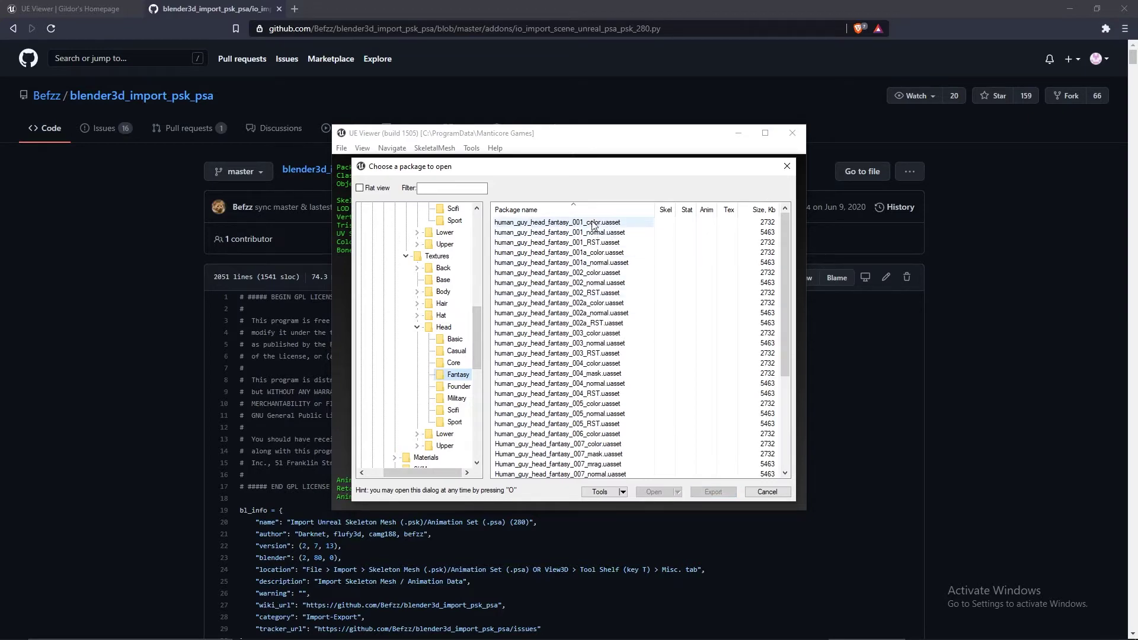
Open human_guy_head_fantasy_001_color and export it to TutorialCoreExports
double_click(592, 223)
drag(592, 231, 582, 316)
key(o)
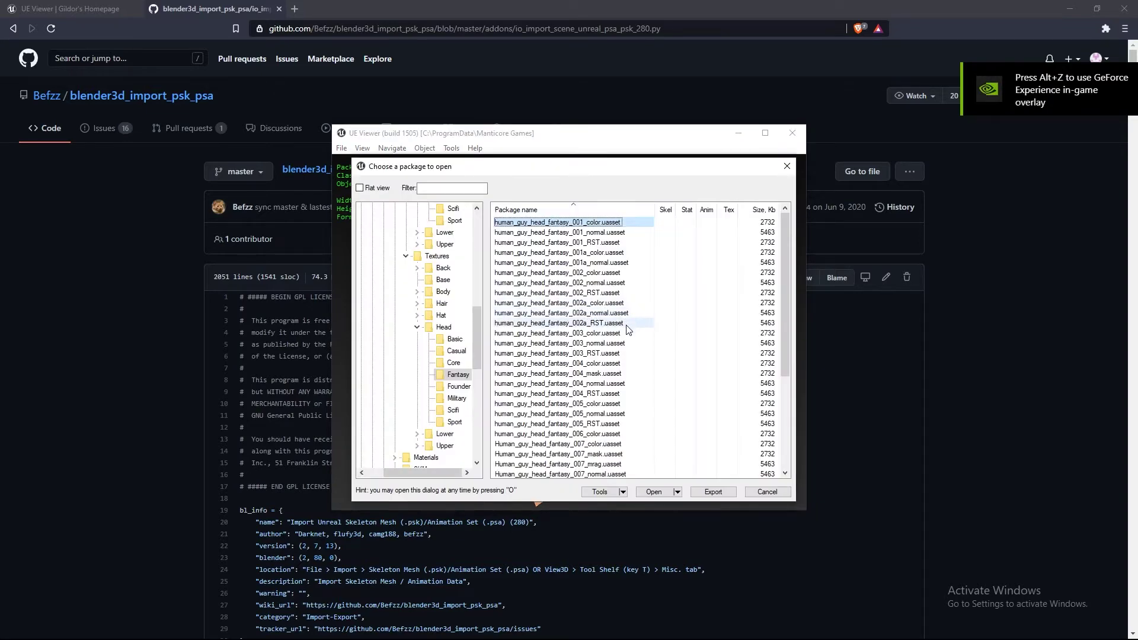
click(713, 491)
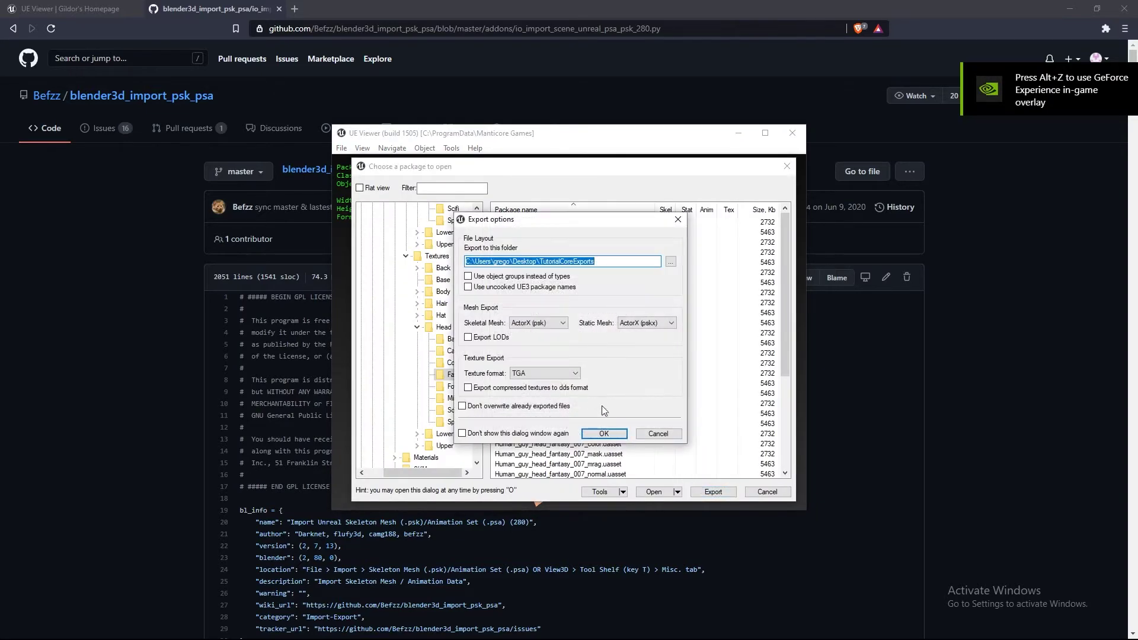
click(611, 431)
Select head mesh human_guy_head_fantasy_001.mo, enable Use Nodes, and link an Image Texture to Base Color
key(alt+Tab)
key(alt+Tab)
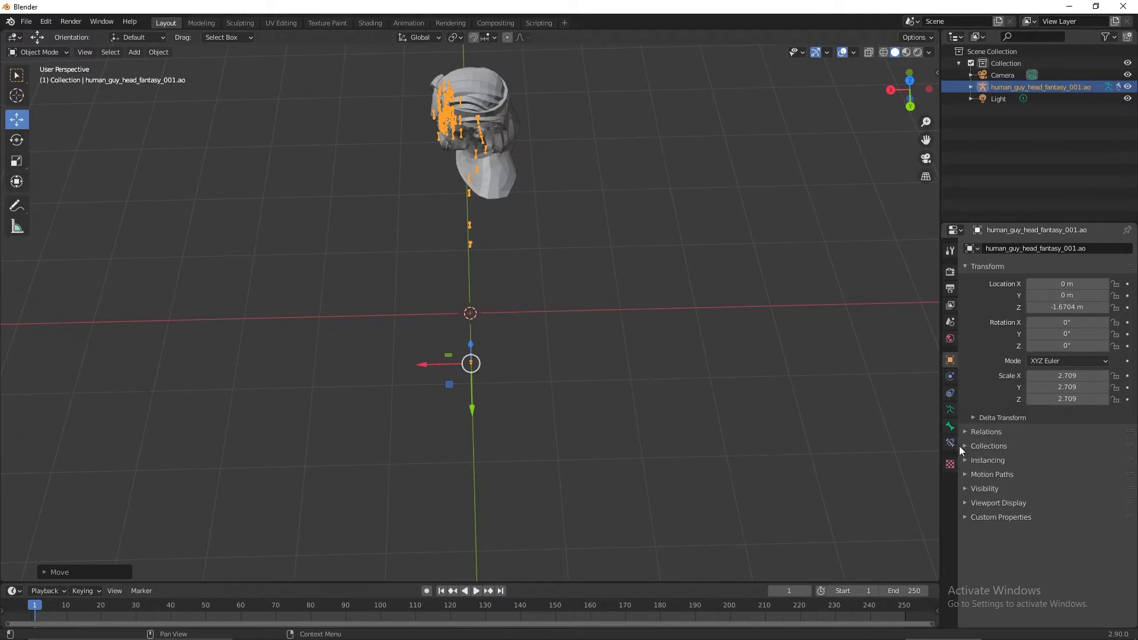
click(970, 86)
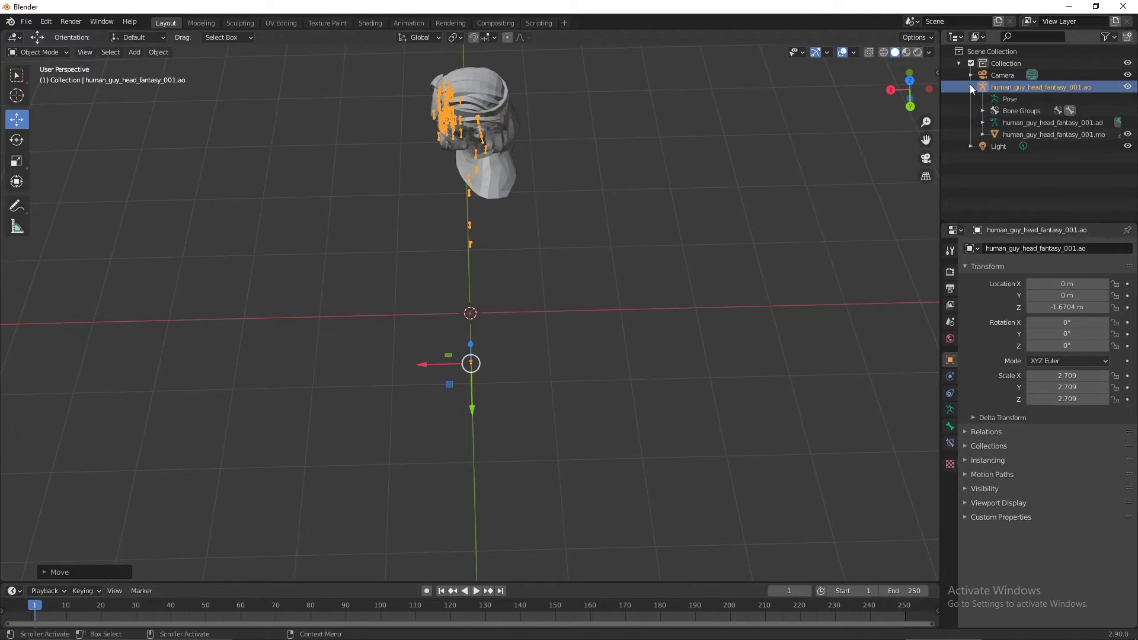
click(1018, 136)
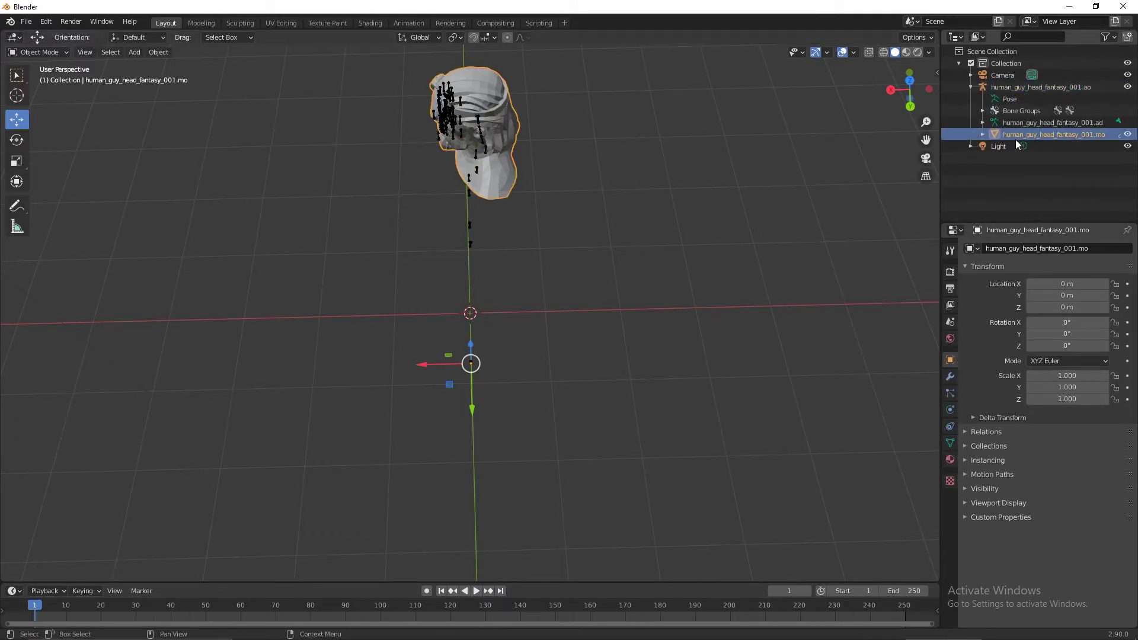
click(950, 460)
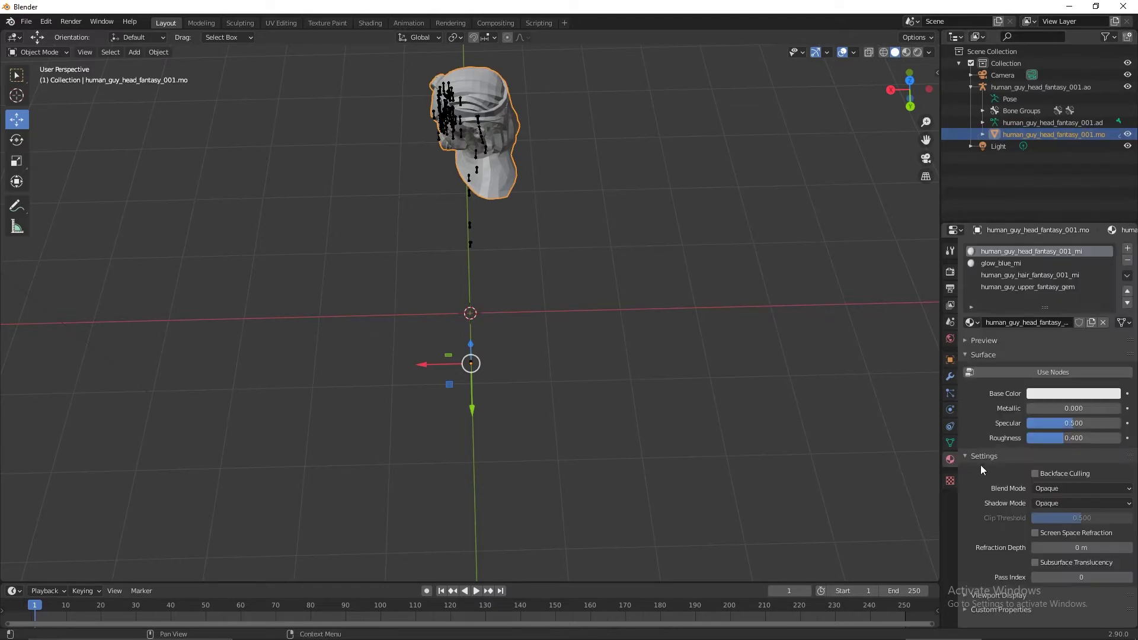
click(1042, 372)
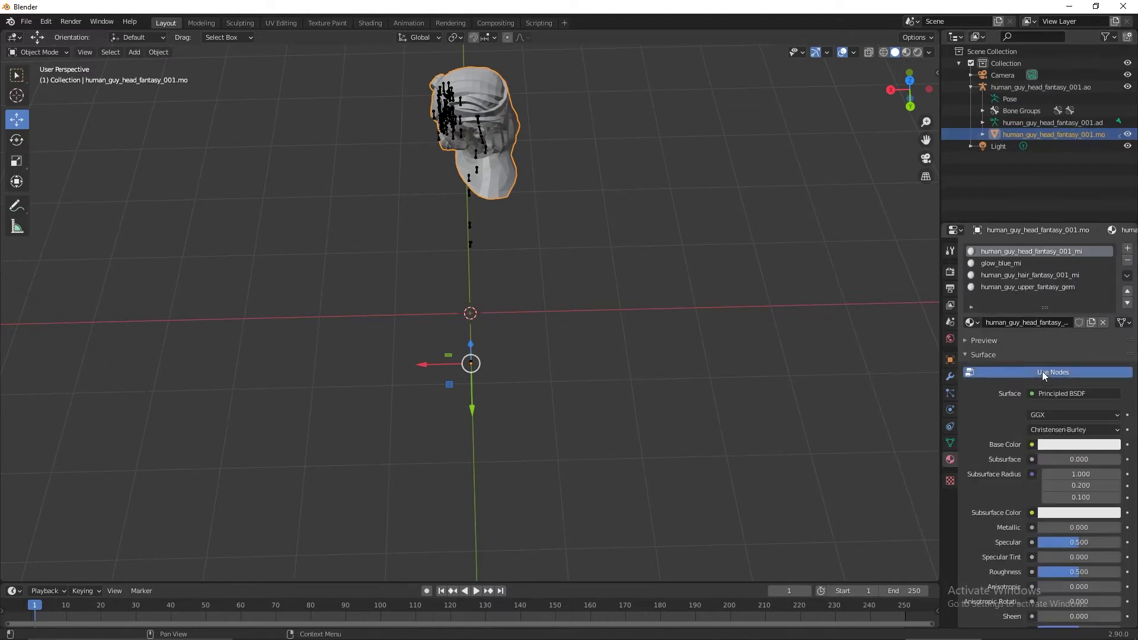
click(1032, 444)
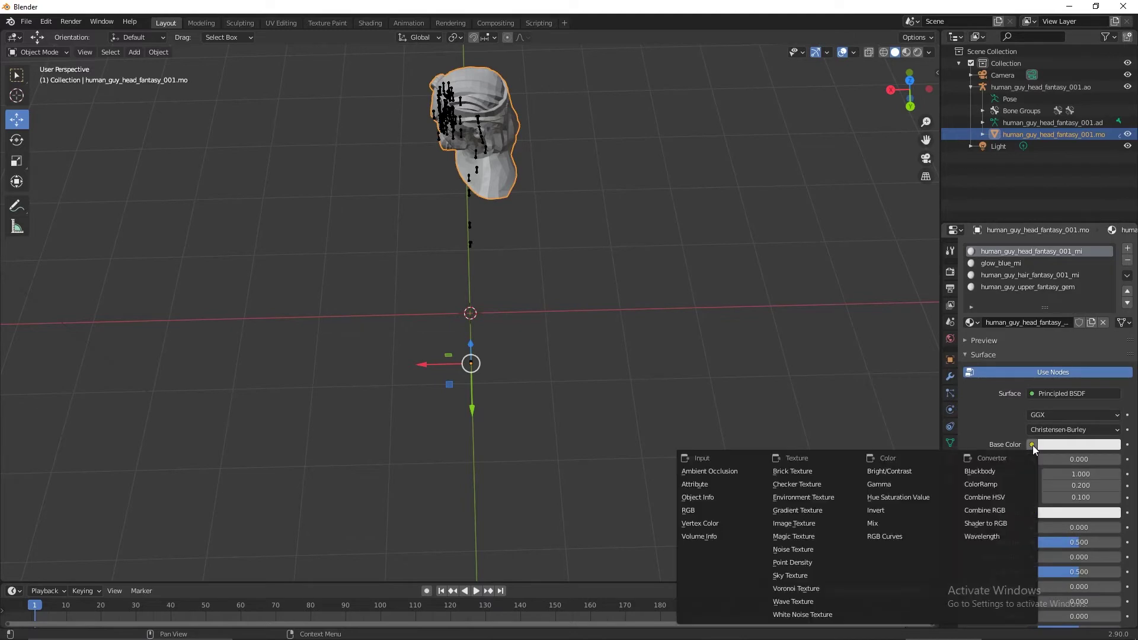
click(792, 524)
Load human_guy_head_fantasy_001_color.tga from Textures\Head\Fantasy as the Base Color image
click(1078, 454)
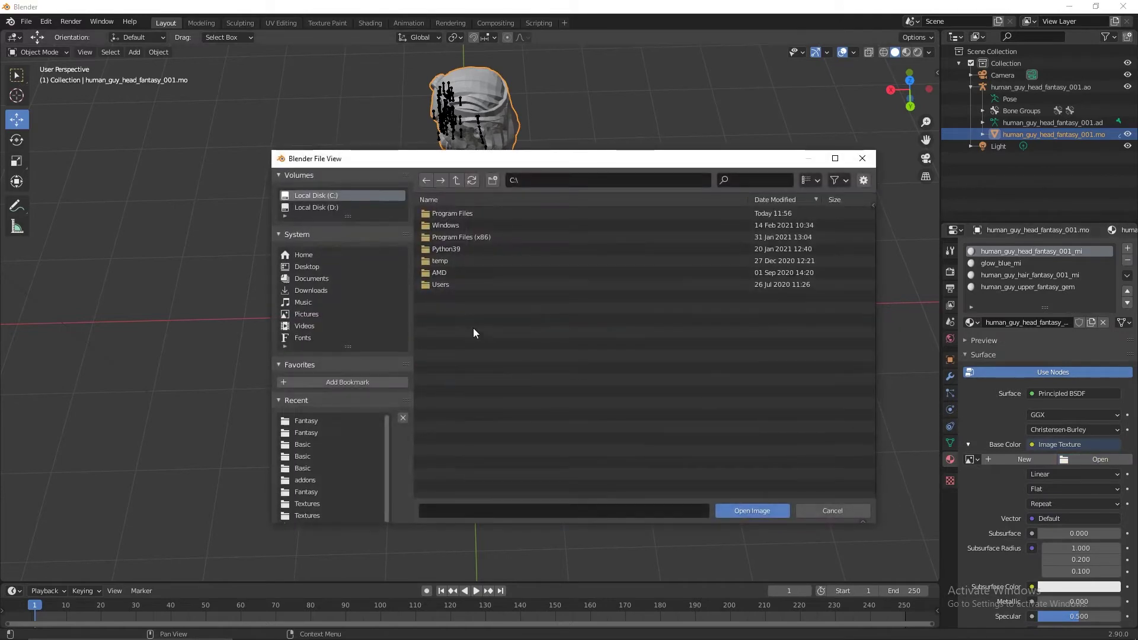
click(298, 267)
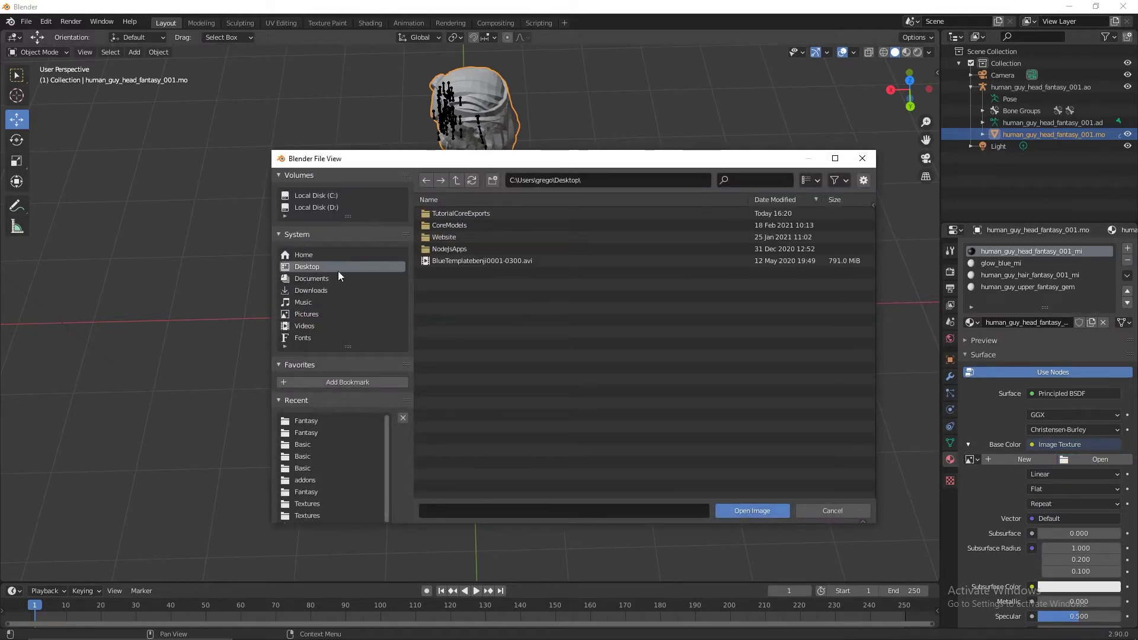
double_click(473, 212)
double_click(473, 213)
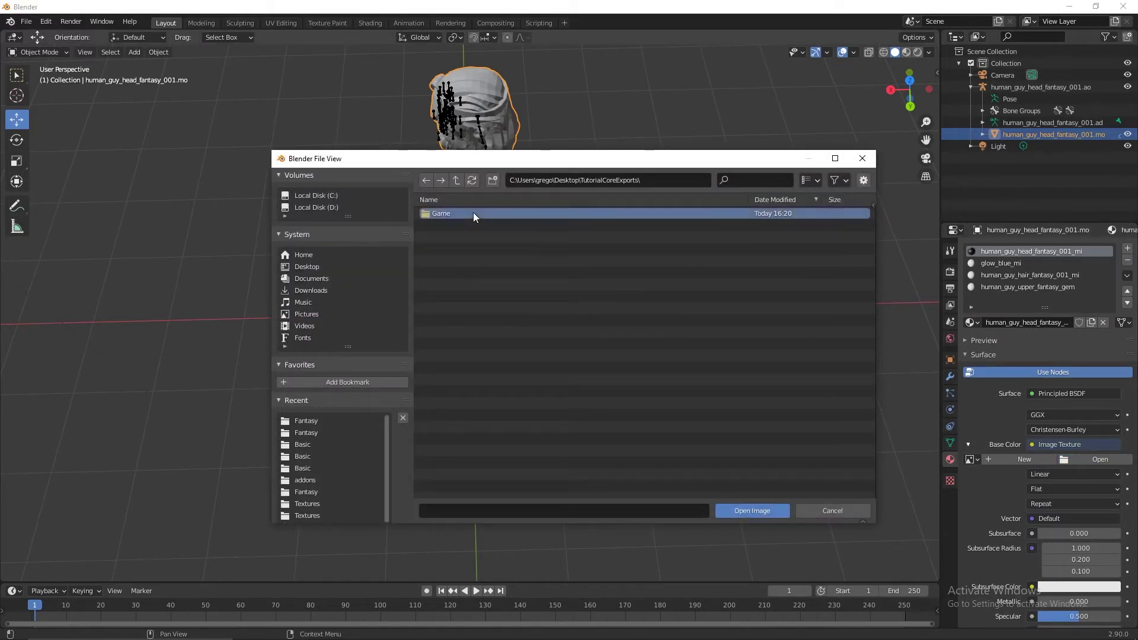
double_click(473, 212)
double_click(472, 236)
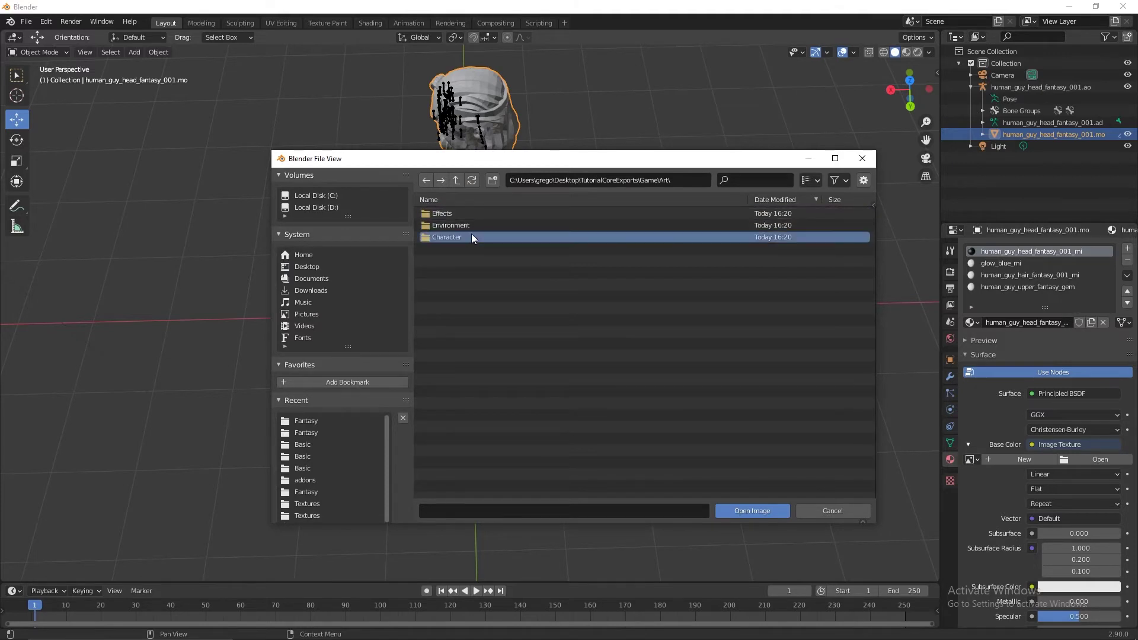
double_click(461, 215)
click(458, 213)
double_click(459, 214)
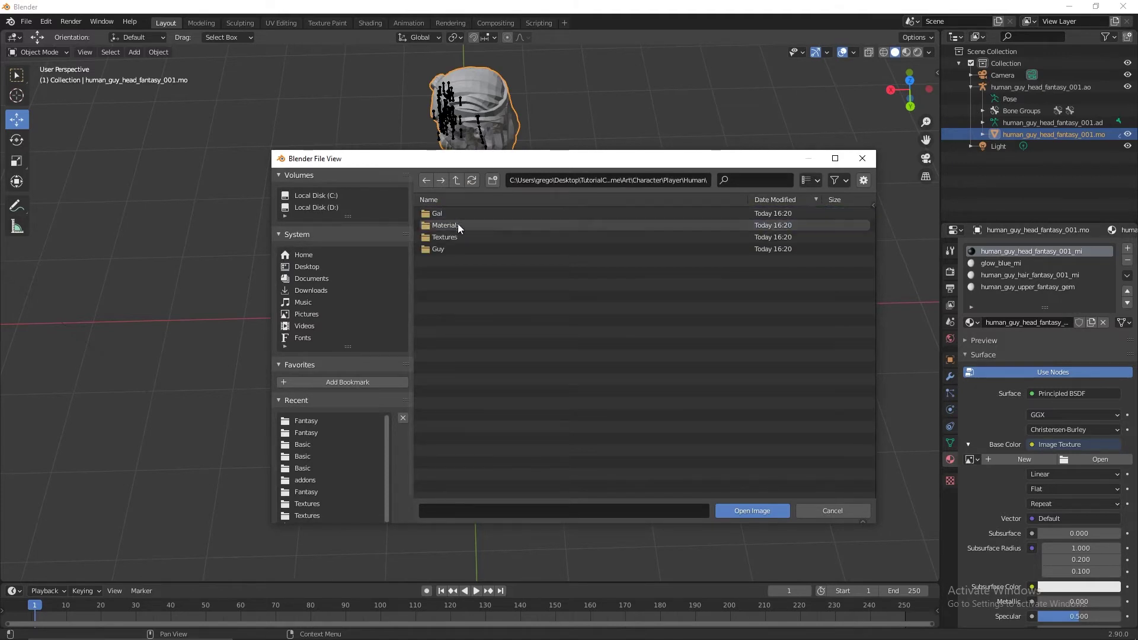
click(456, 236)
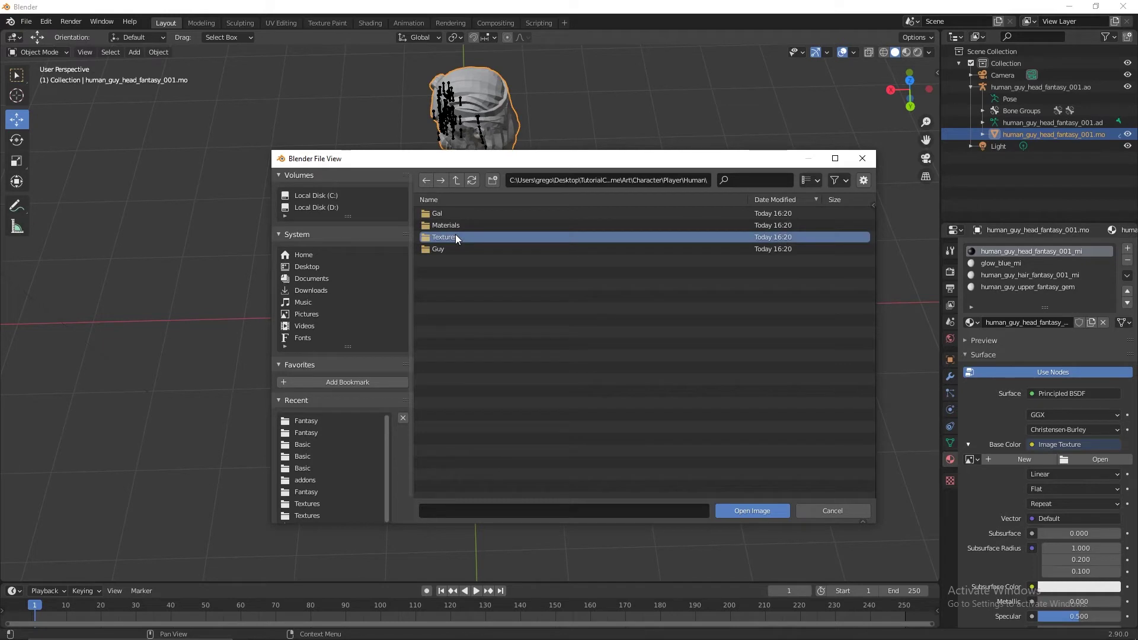
double_click(455, 235)
double_click(448, 212)
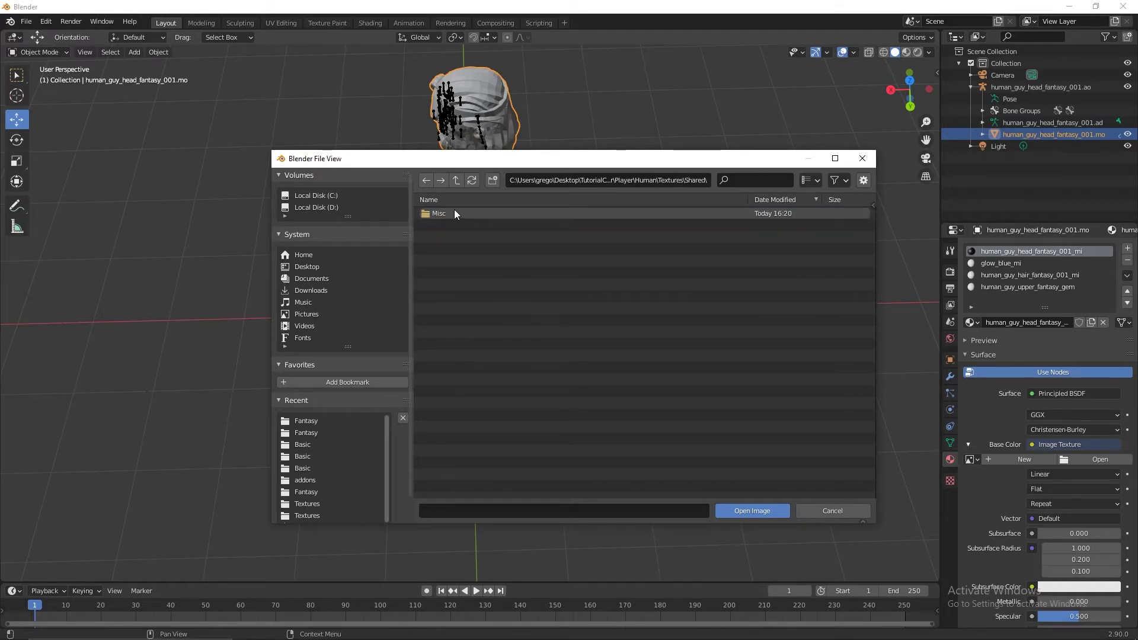
click(426, 181)
click(425, 180)
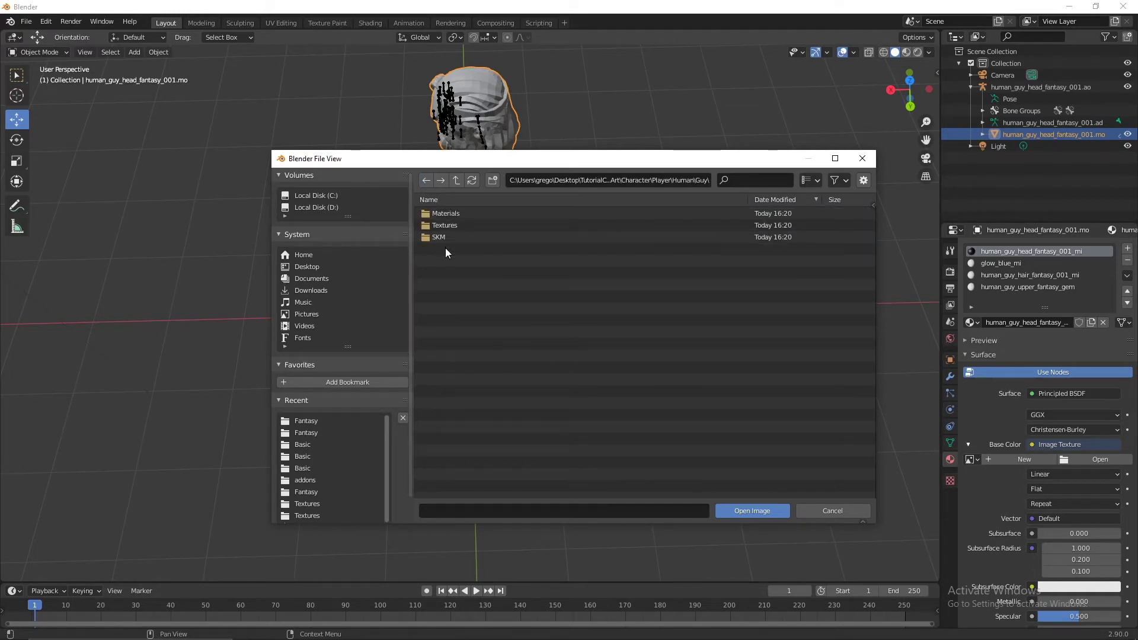
double_click(443, 226)
double_click(442, 226)
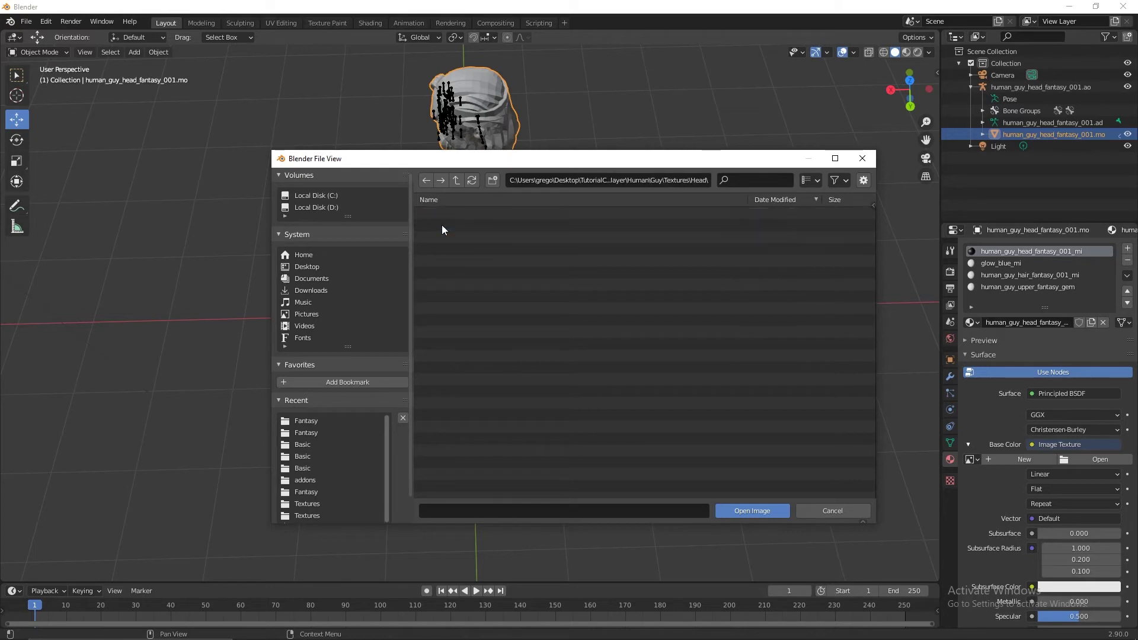
double_click(442, 212)
click(442, 212)
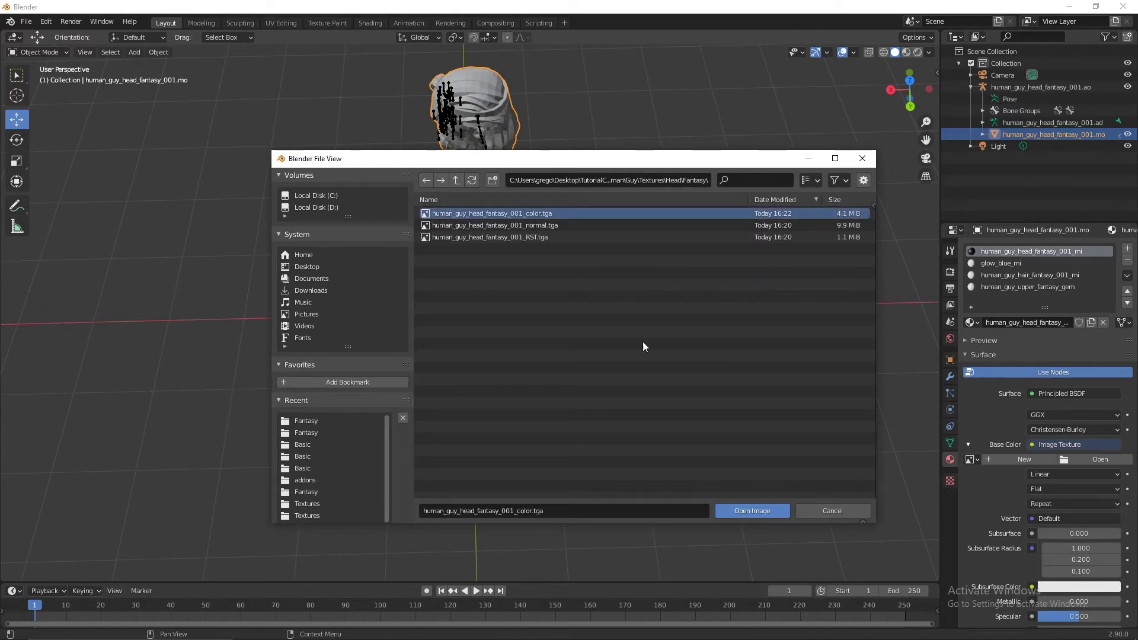
click(753, 510)
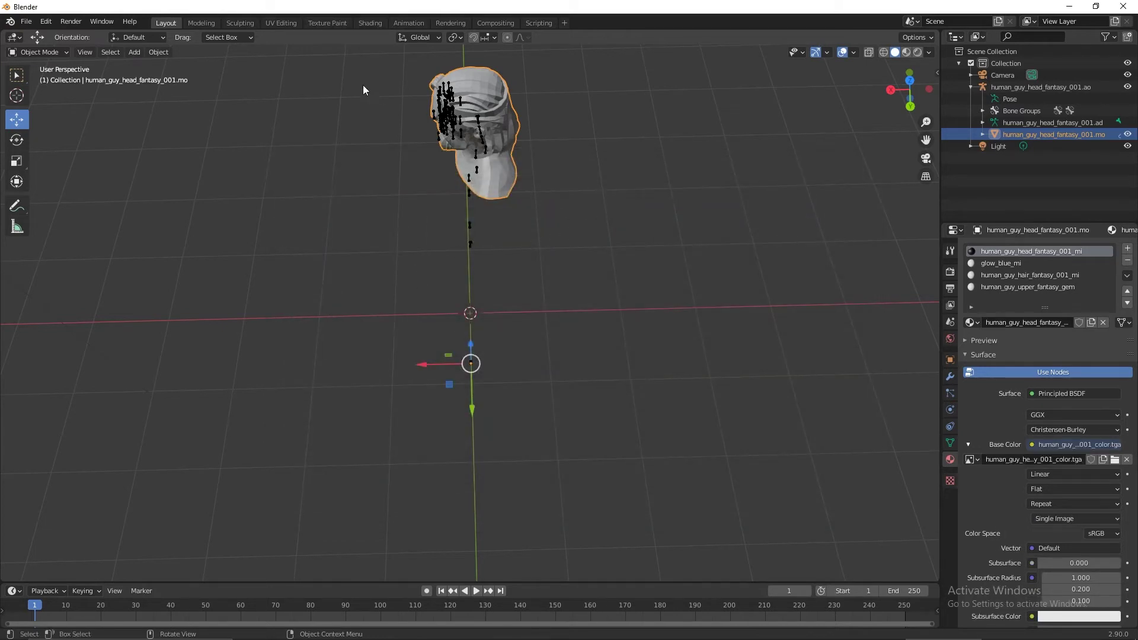
Check the skin-textured head in the Shading workspace, then view it back in Layout
click(371, 24)
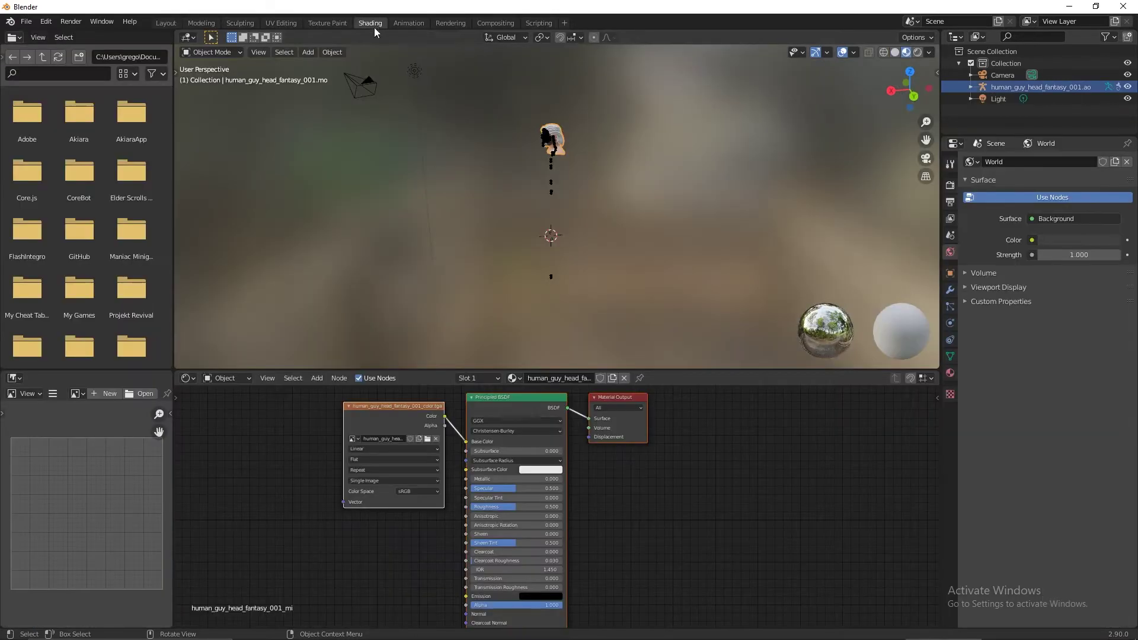
mouse_move(627, 187)
middle_down()
mouse_move(218, 186)
mouse_move(550, 105)
mouse_move(573, 87)
mouse_move(521, 153)
mouse_move(550, 165)
mouse_move(629, 160)
mouse_move(681, 140)
mouse_move(462, 102)
middle_up()
scroll(573, 87, up, 4)
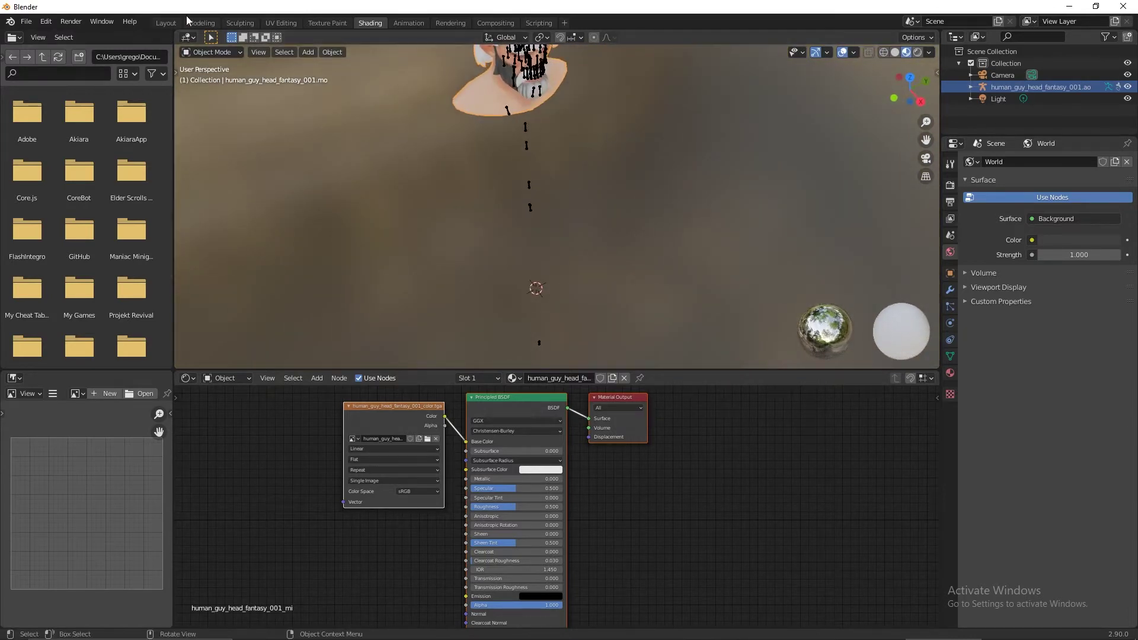
click(165, 23)
middle_drag(533, 166, 559, 178)
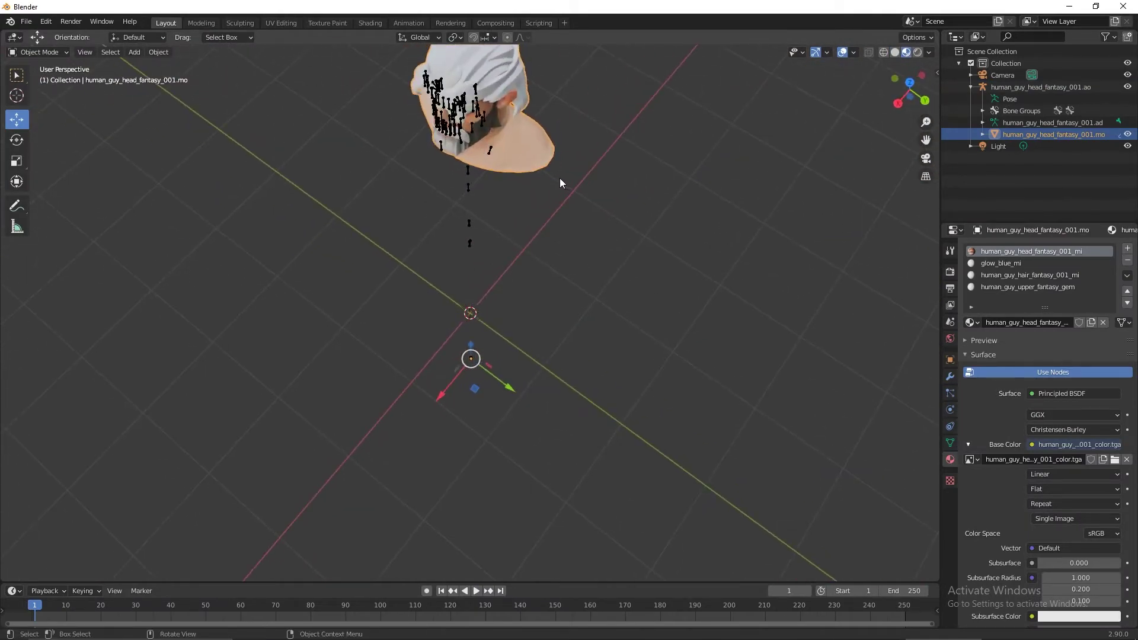
Set the hair material's Base Color to black by dropping the value to zero
click(1039, 276)
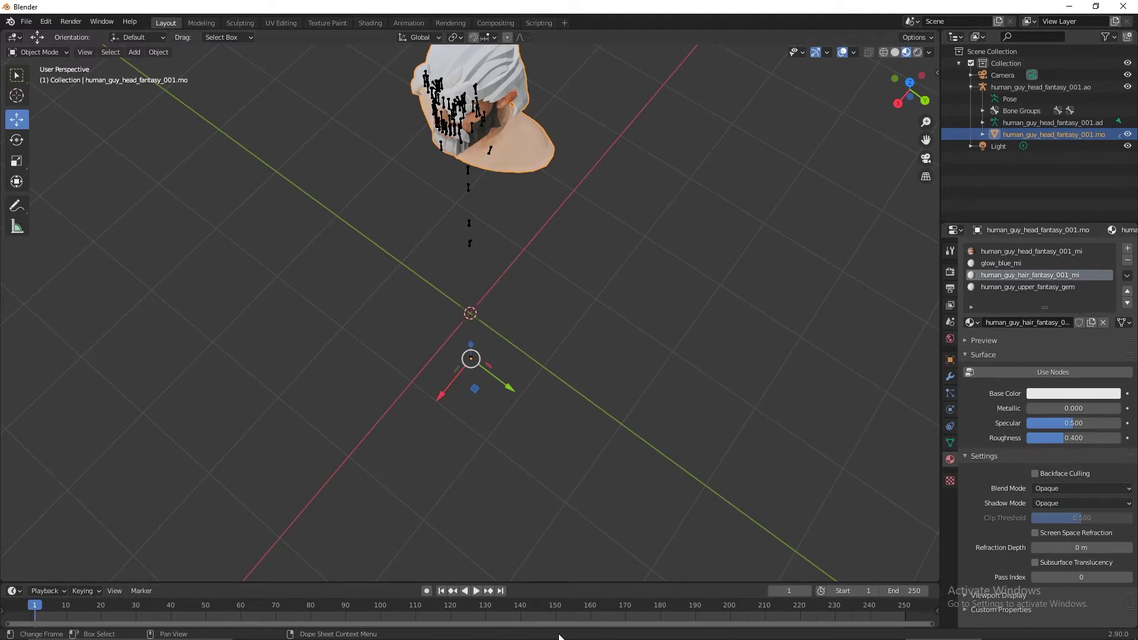
key(super)
click(879, 629)
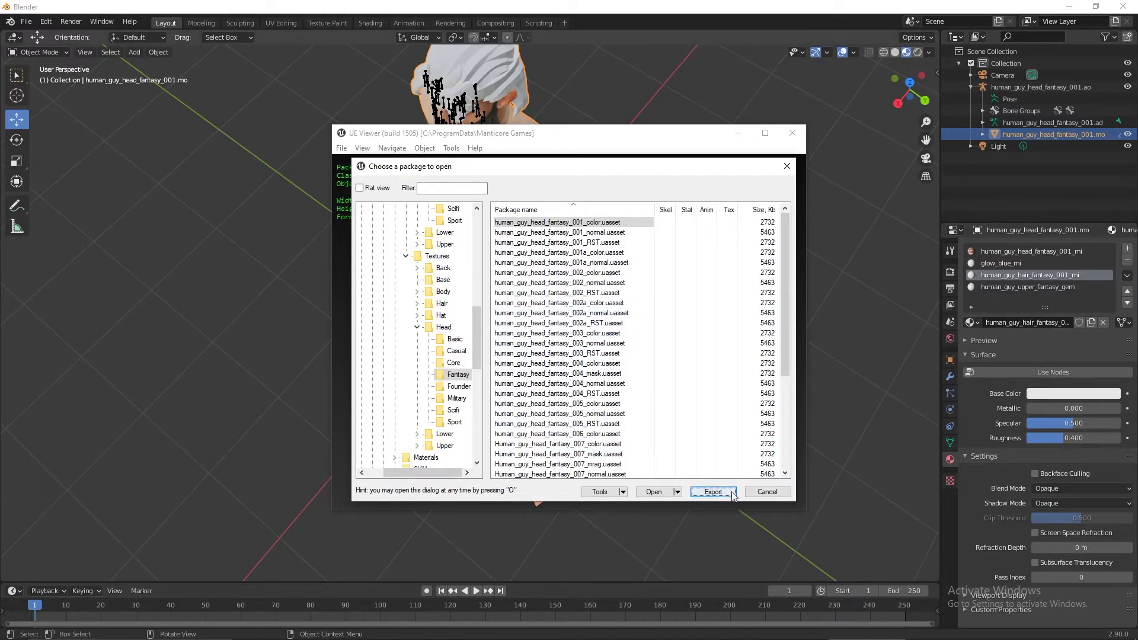
click(1046, 396)
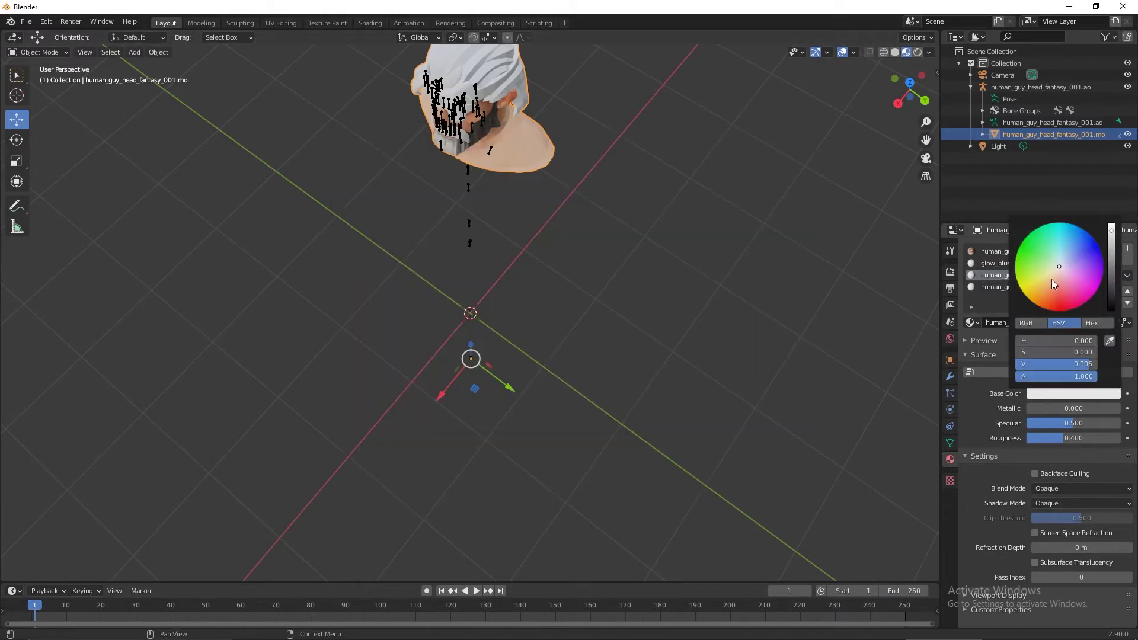
drag(1114, 296, 1113, 312)
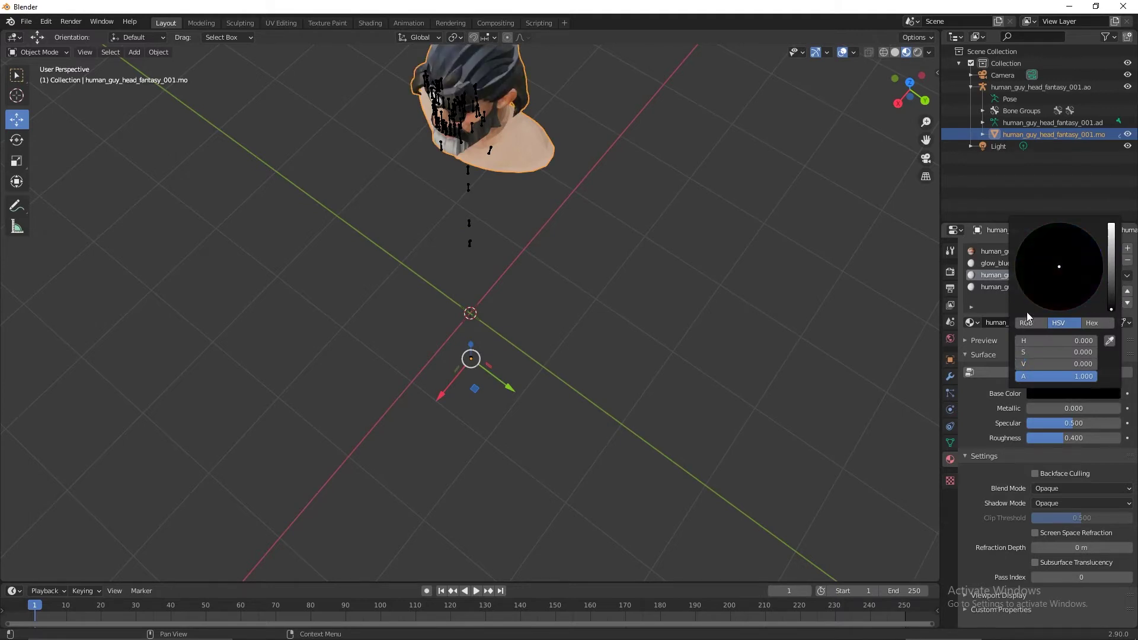
middle_drag(589, 225, 788, 312)
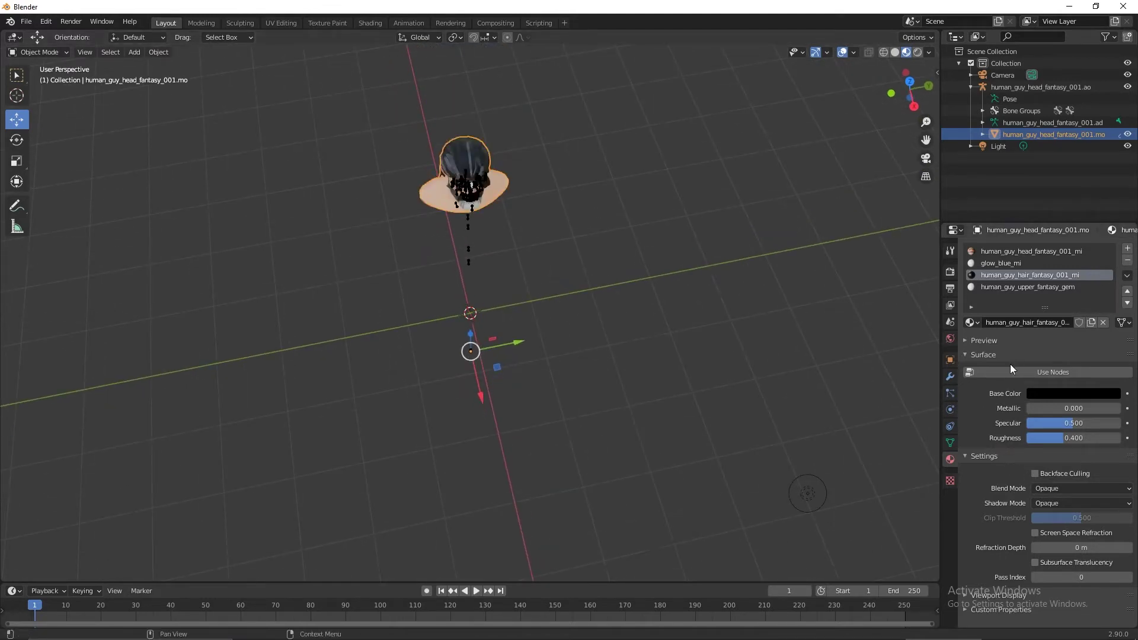
Move the head model upward along the Z axis
middle_drag(553, 236, 521, 159)
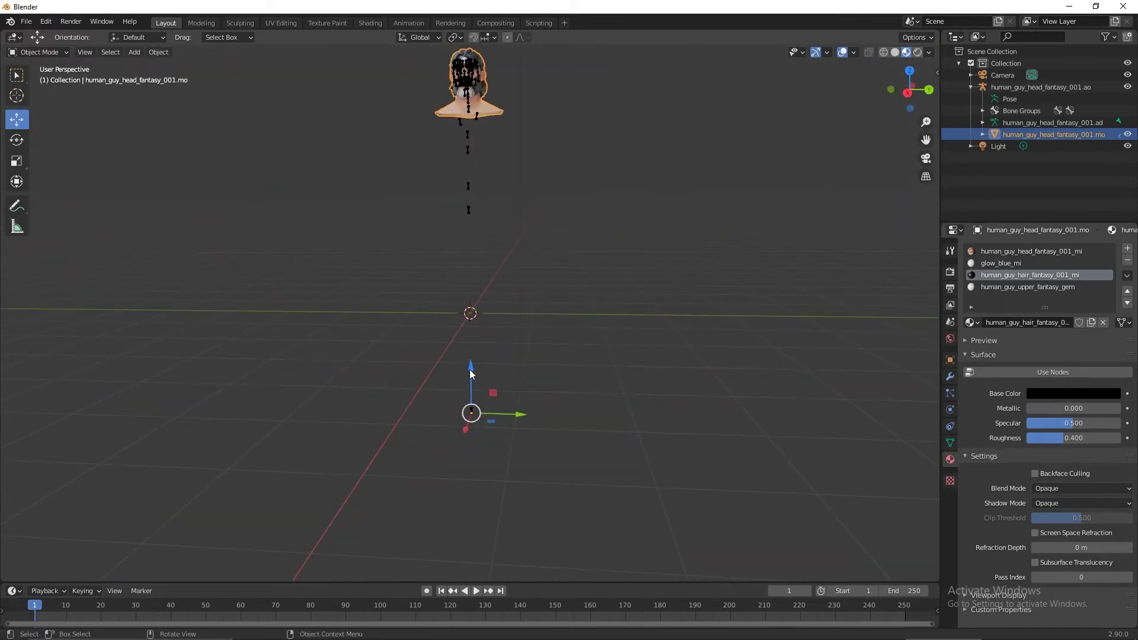
drag(471, 373, 470, 255)
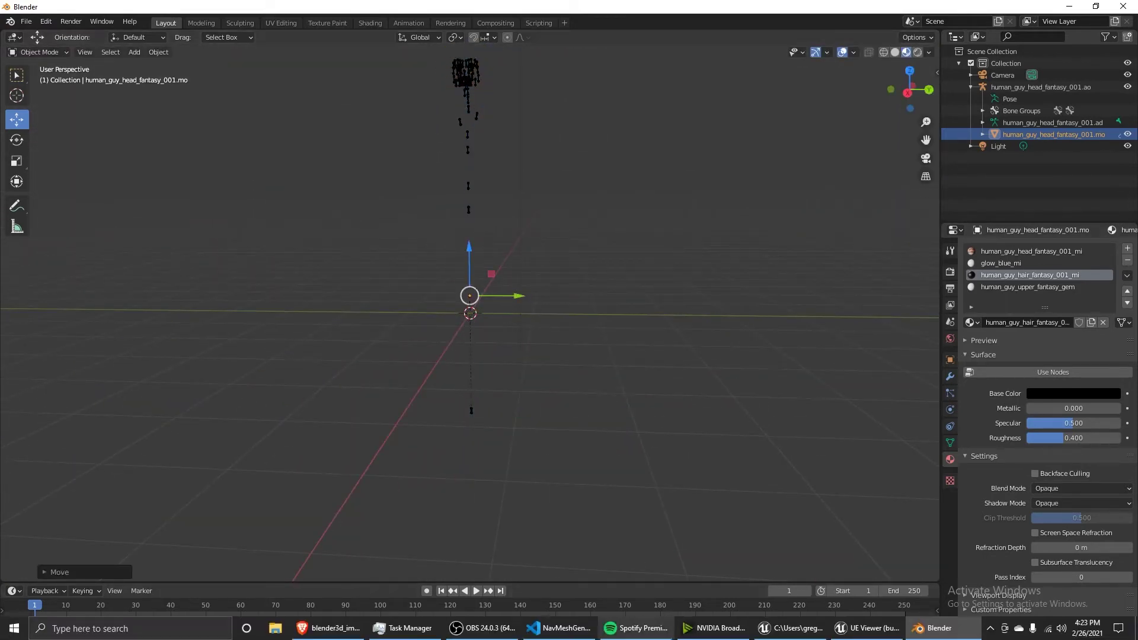
scroll(527, 286, up, 1)
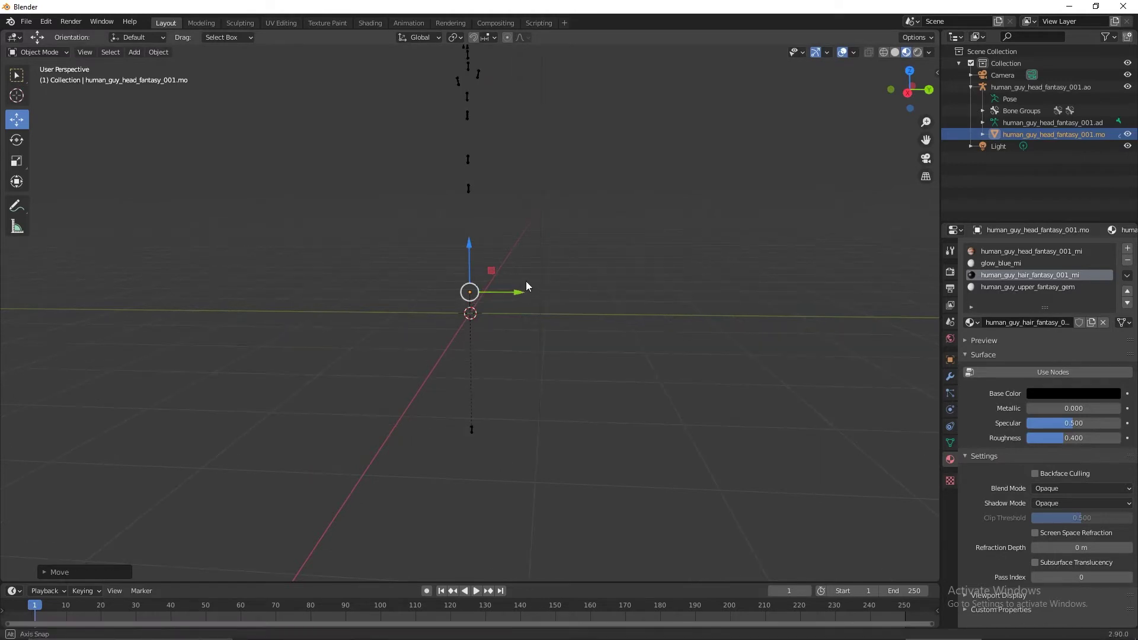
middle_drag(526, 286, 477, 308)
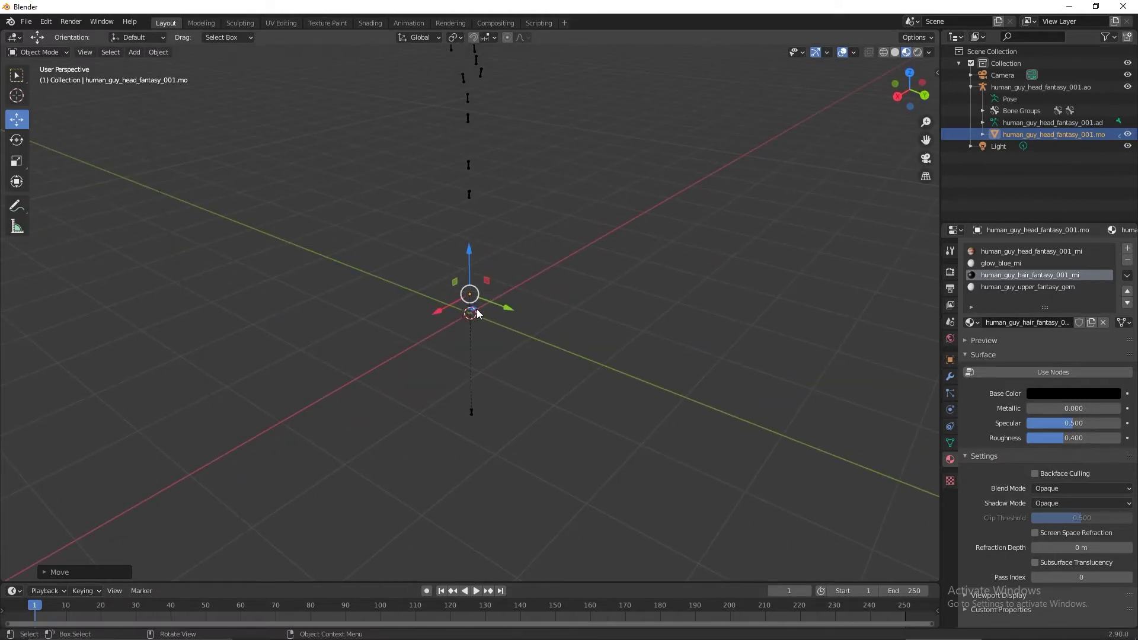
Preview the casual body meshes human_guy_body_casual_003, 006 and 021
click(869, 633)
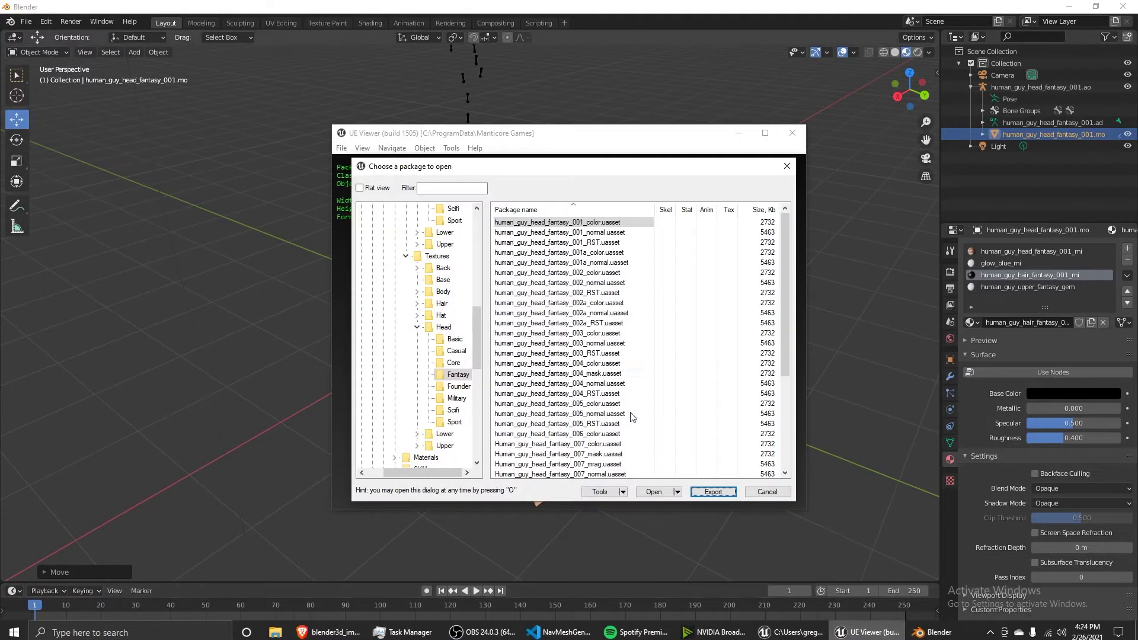
scroll(425, 339, up, 5)
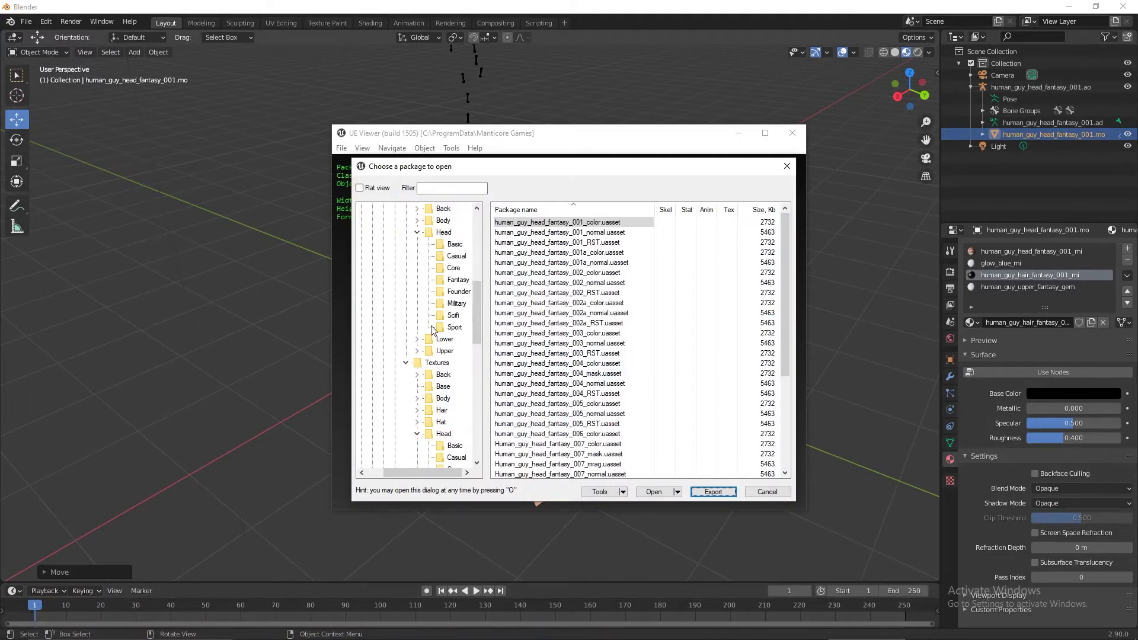
scroll(433, 330, up, 2)
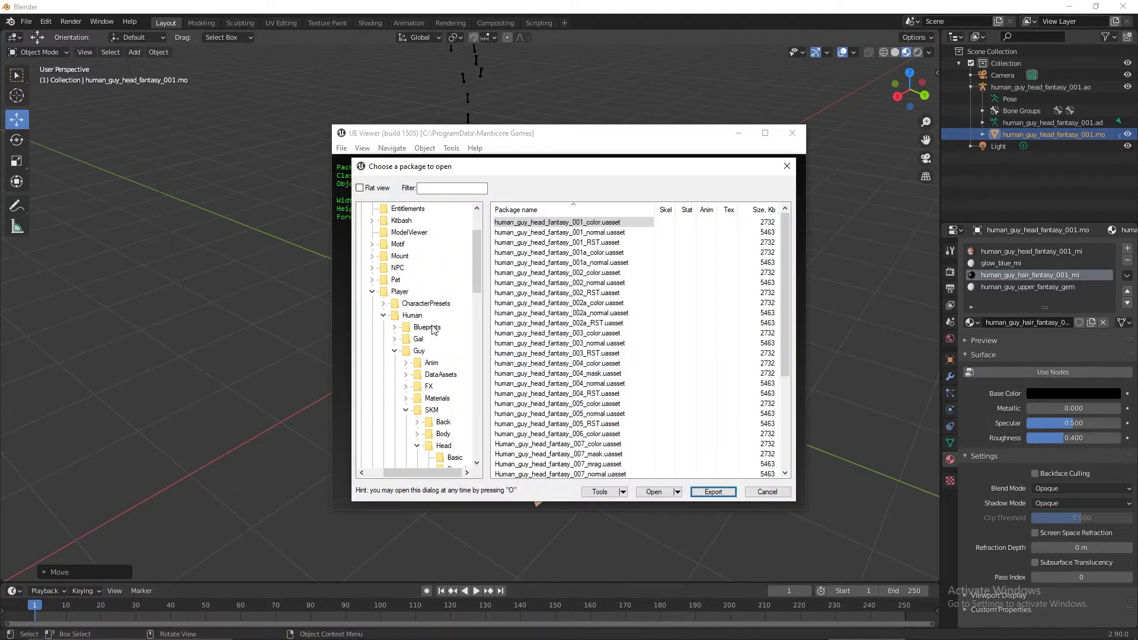
click(417, 341)
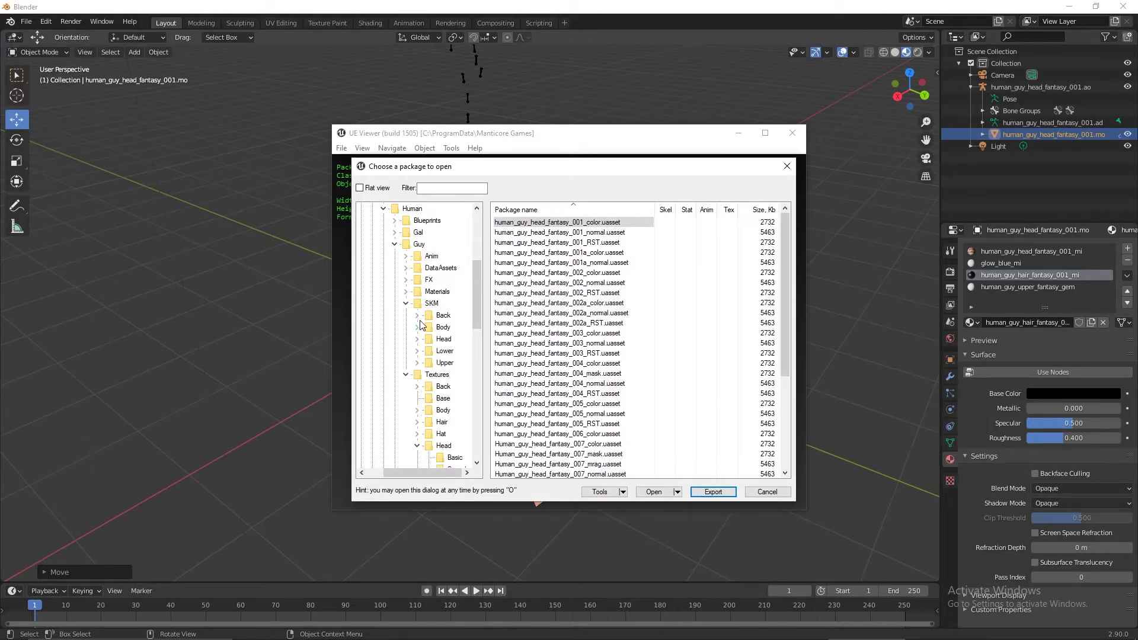
click(417, 327)
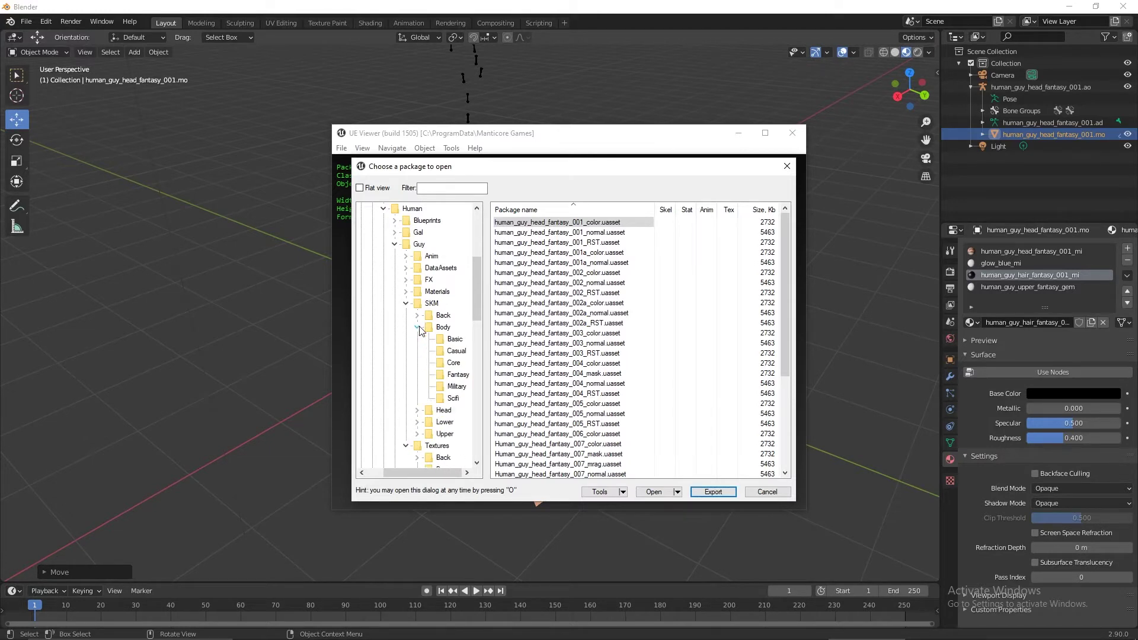
click(453, 351)
double_click(557, 242)
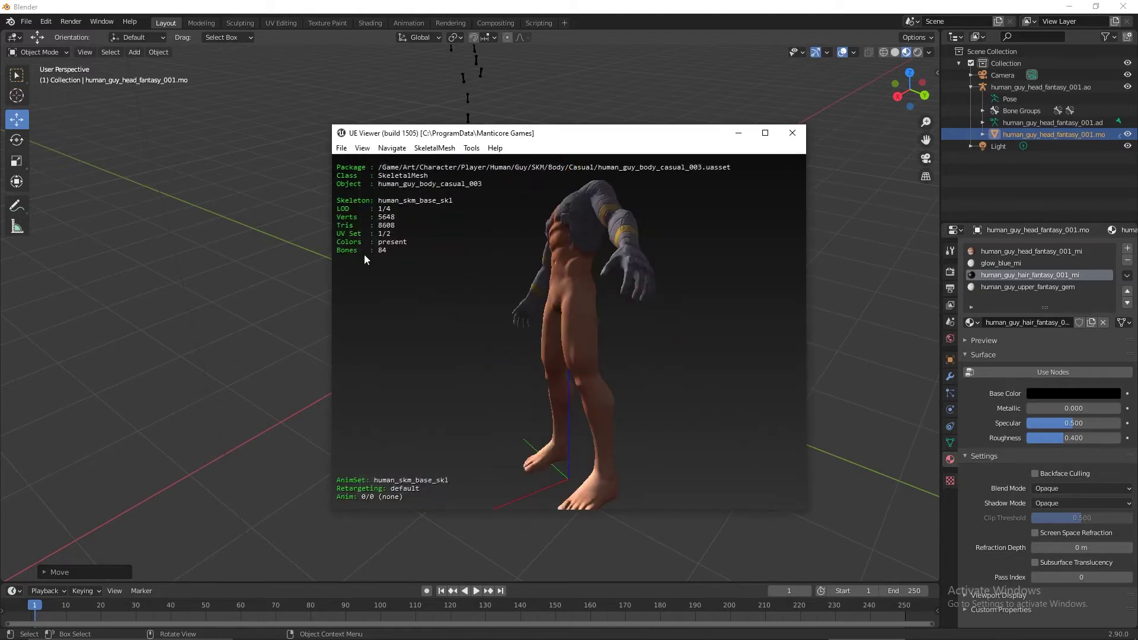
drag(365, 259, 484, 300)
key(o)
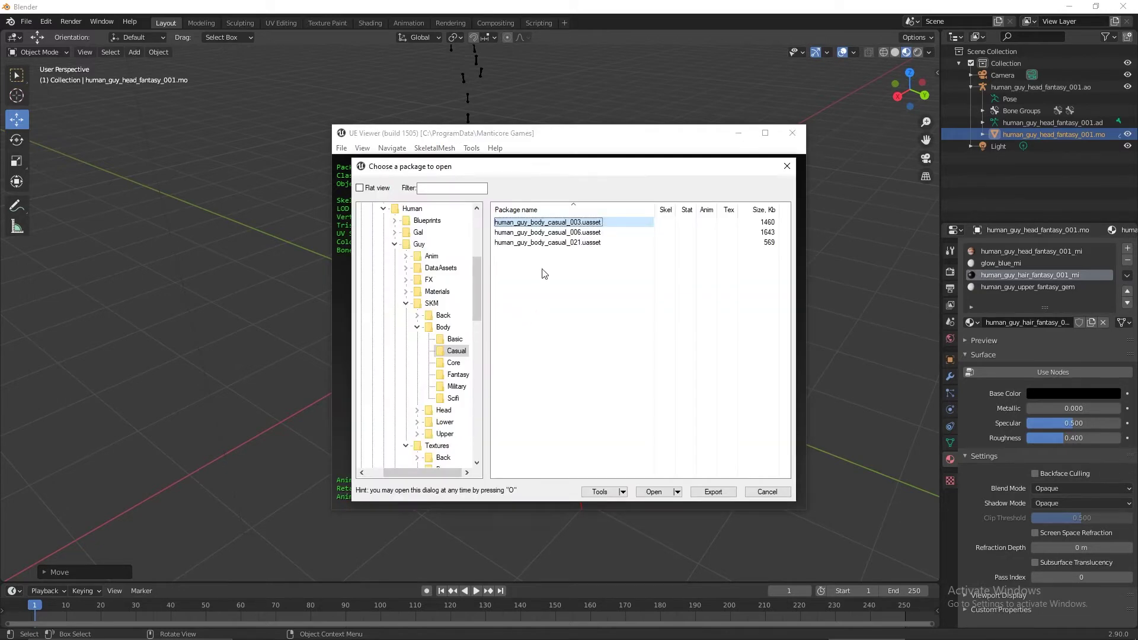
double_click(548, 232)
key(o)
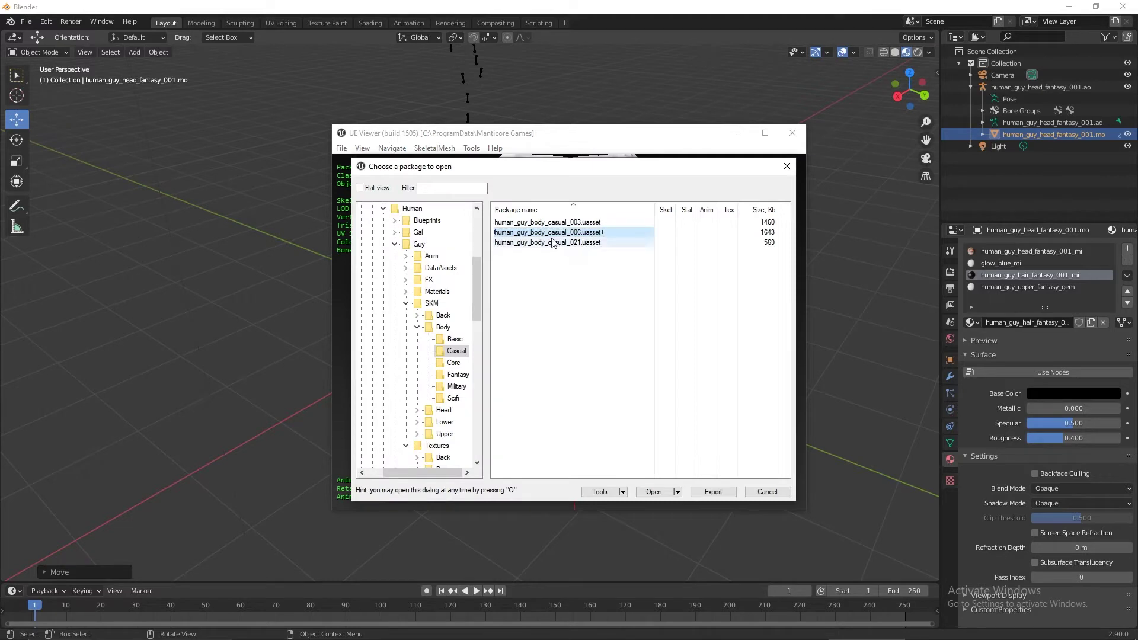
double_click(552, 242)
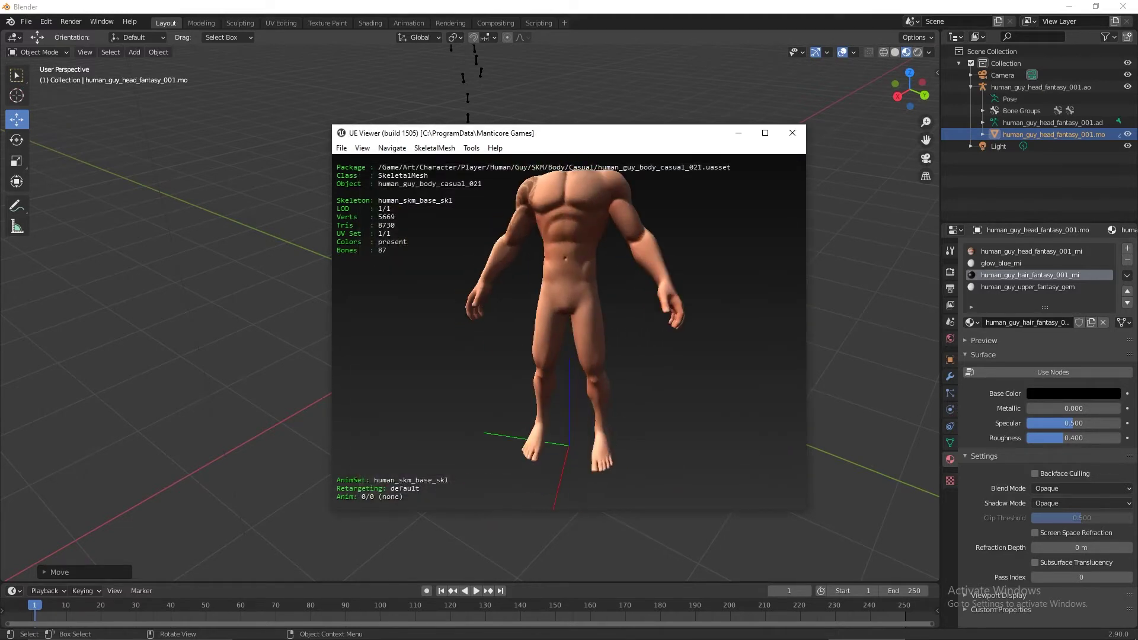
mouse_move(537, 304)
mouse_down()
mouse_move(538, 278)
mouse_move(538, 304)
mouse_move(551, 304)
mouse_up()
Preview the fantasy bodies human_guy_body_fantasy_008 and fantasy_004, then return to the Body folder
key(o)
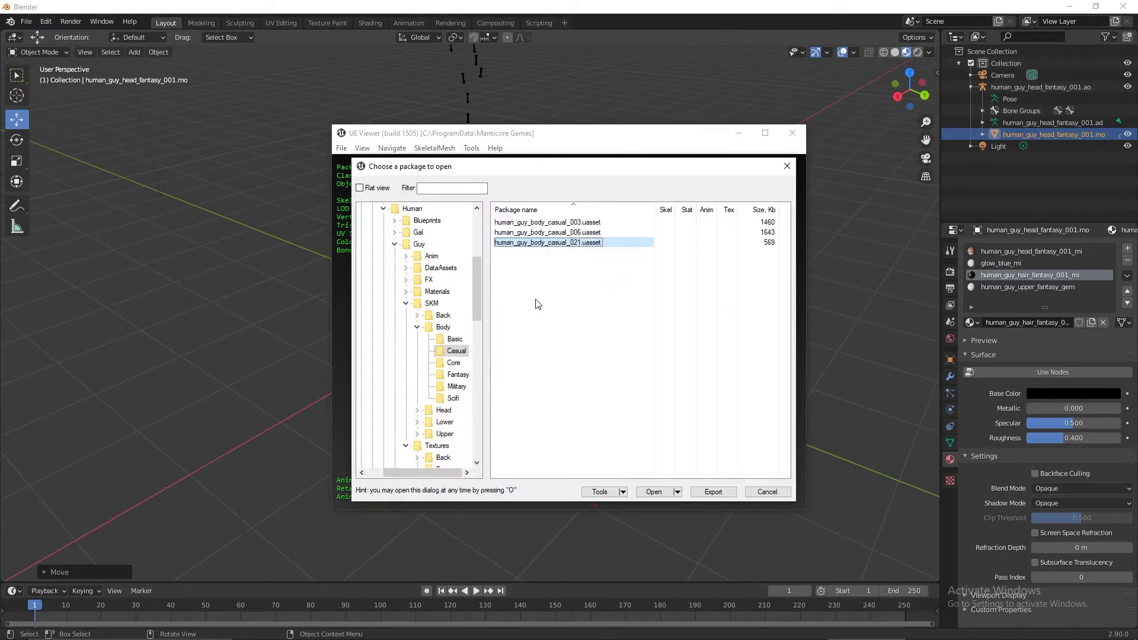
click(452, 364)
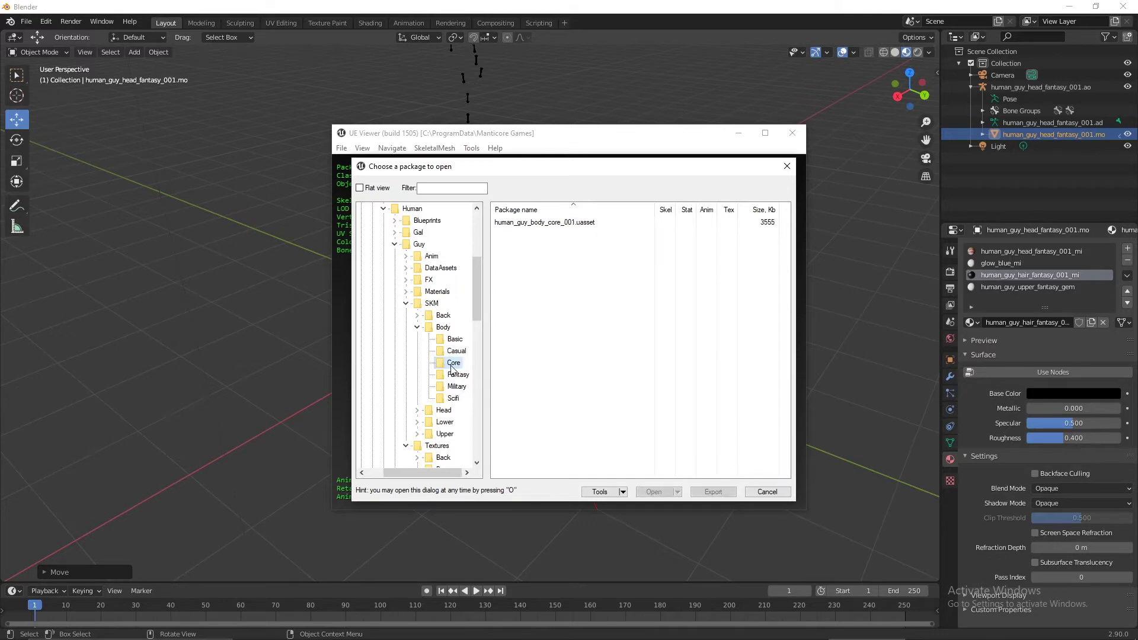
click(458, 375)
double_click(563, 233)
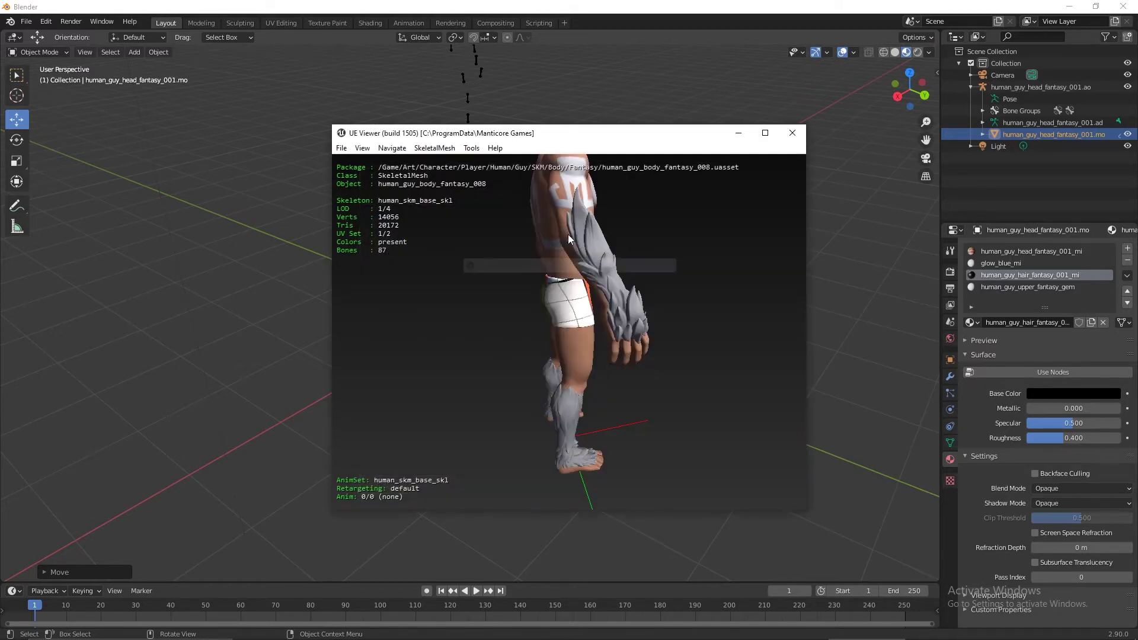
key(o)
click(546, 226)
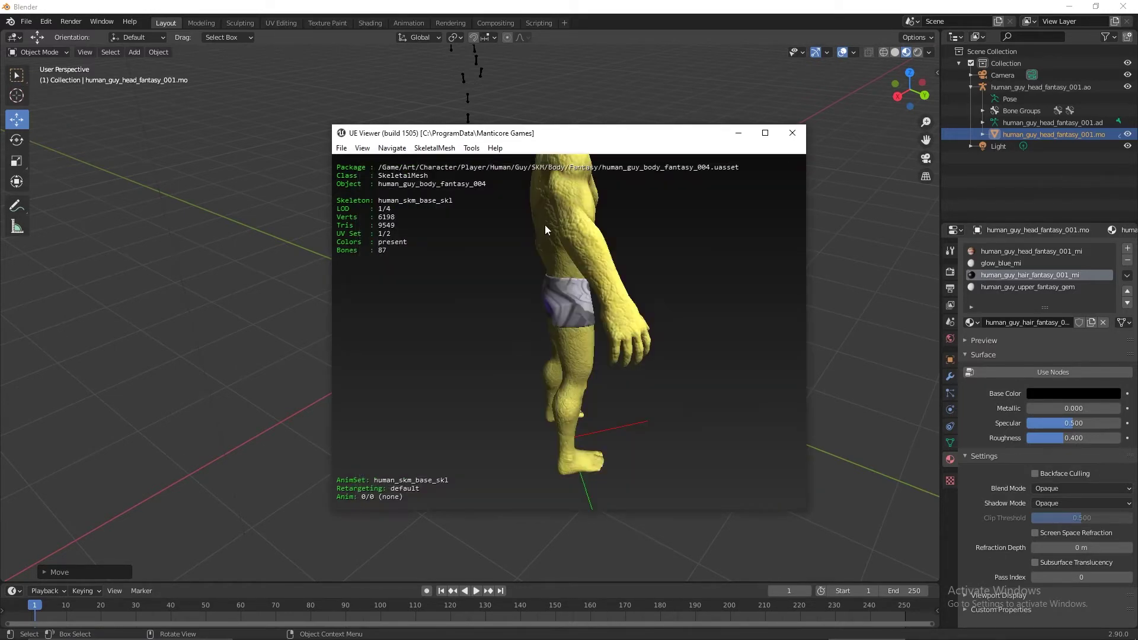
key(o)
click(417, 328)
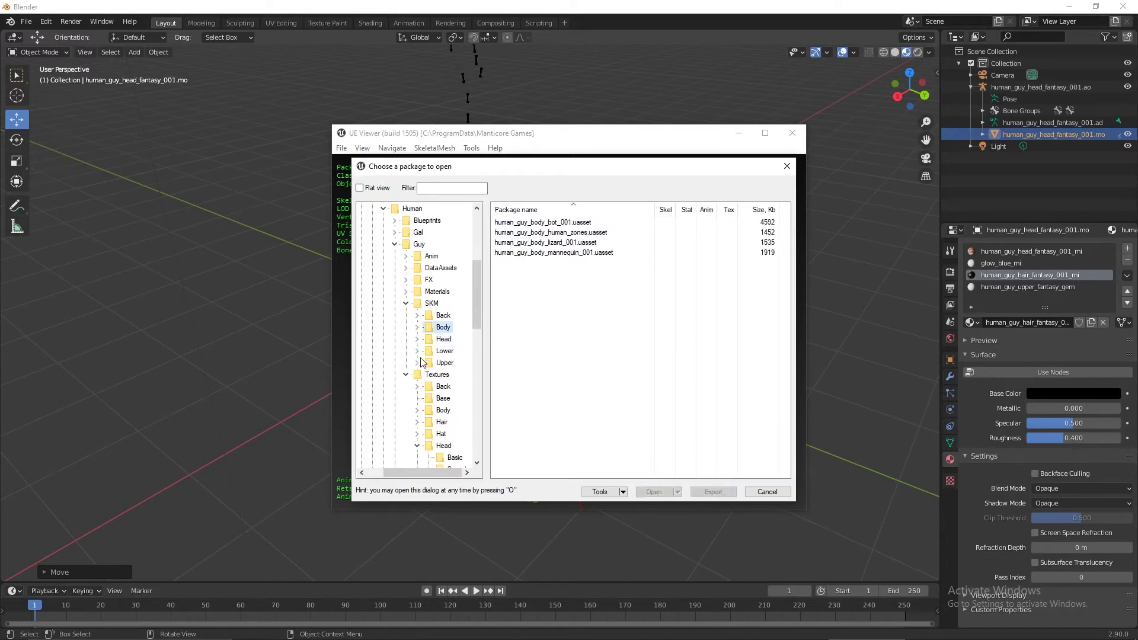
Preview upper-body meshes human_guy_upper_casual_002a and the white hoodie human_guy_upper_casual_001
click(418, 363)
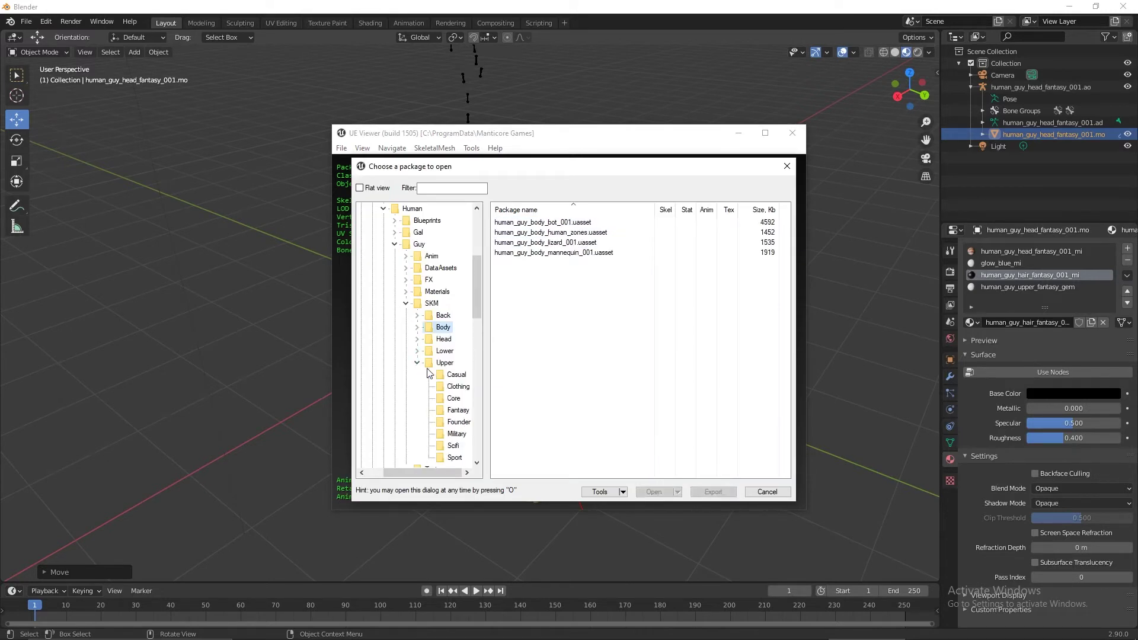
click(454, 399)
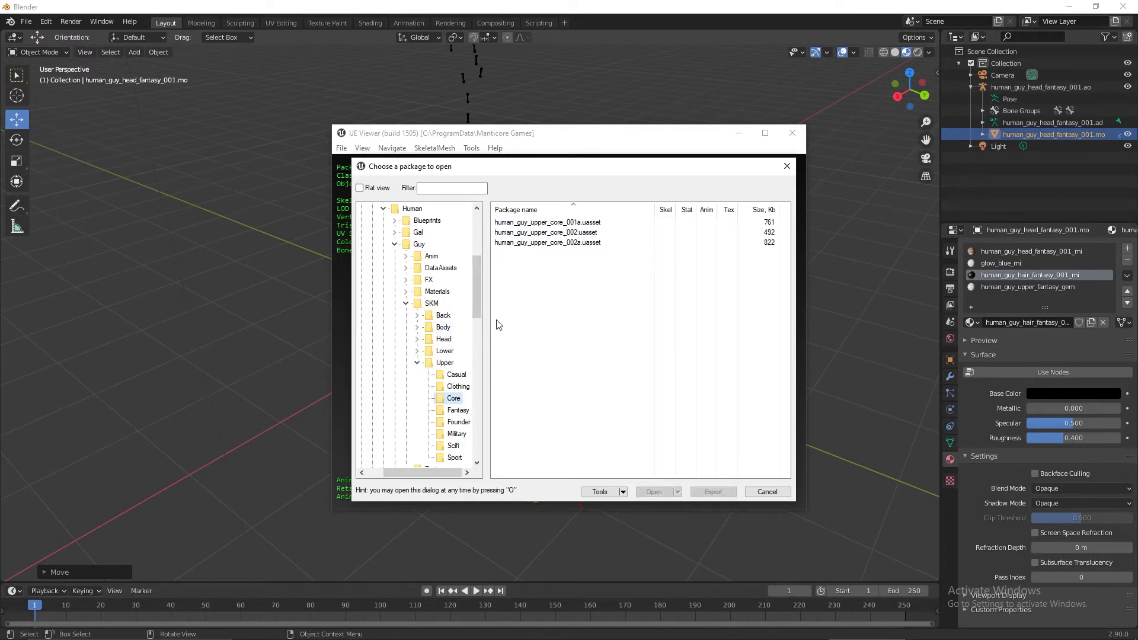
click(456, 375)
double_click(563, 253)
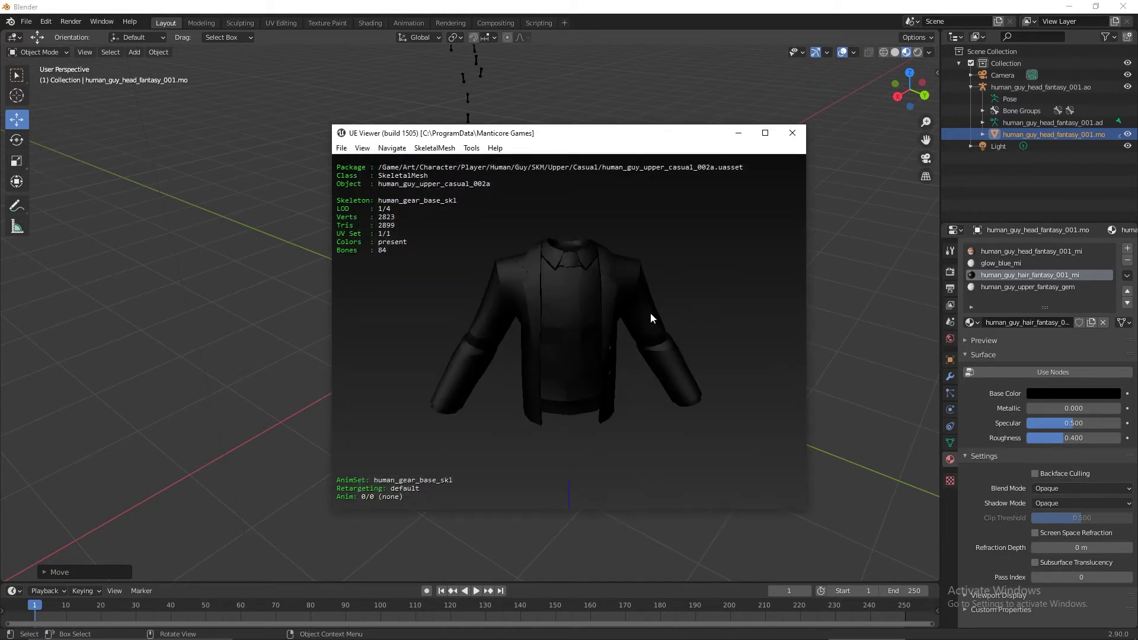
key(o)
double_click(534, 222)
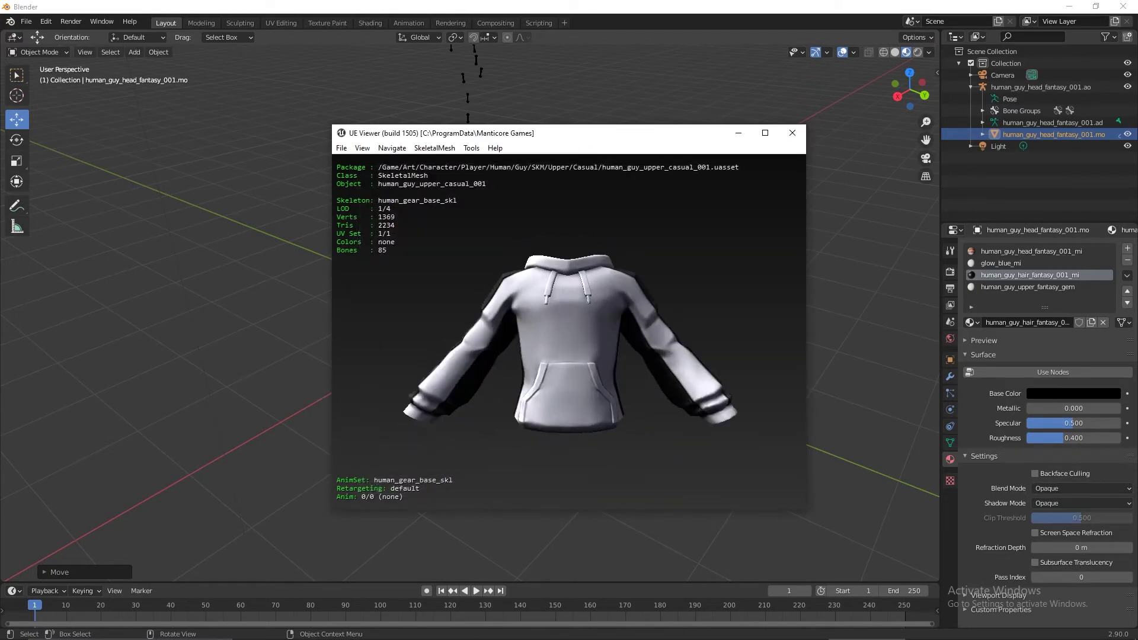
drag(638, 289, 637, 413)
Export the human_guy_upper_casual_001 hoodie package
key(o)
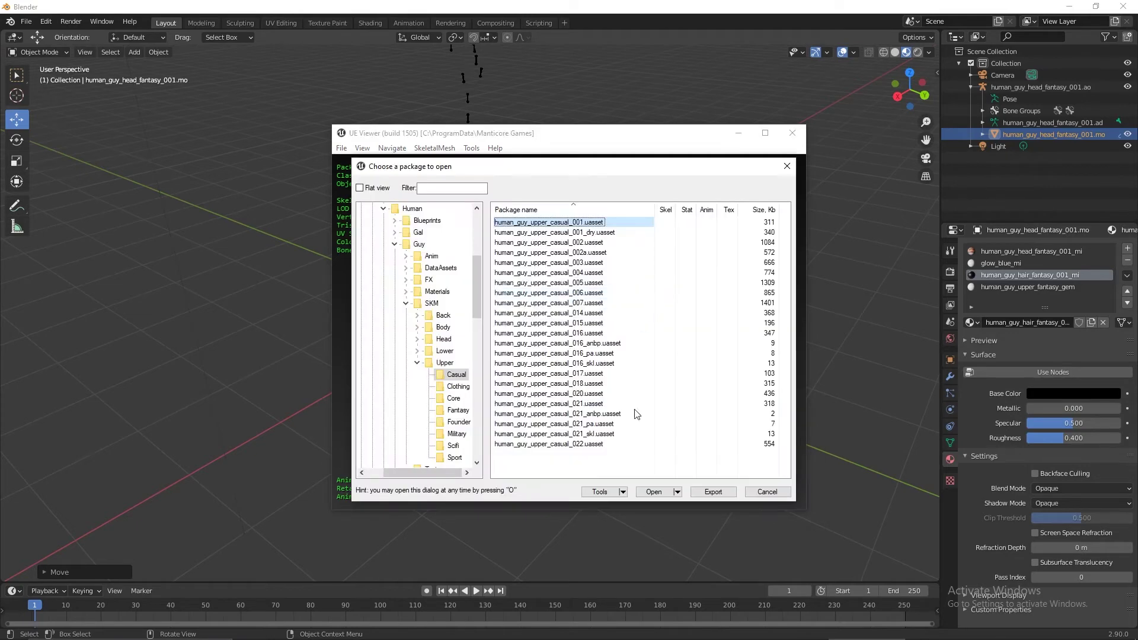
click(713, 492)
click(617, 434)
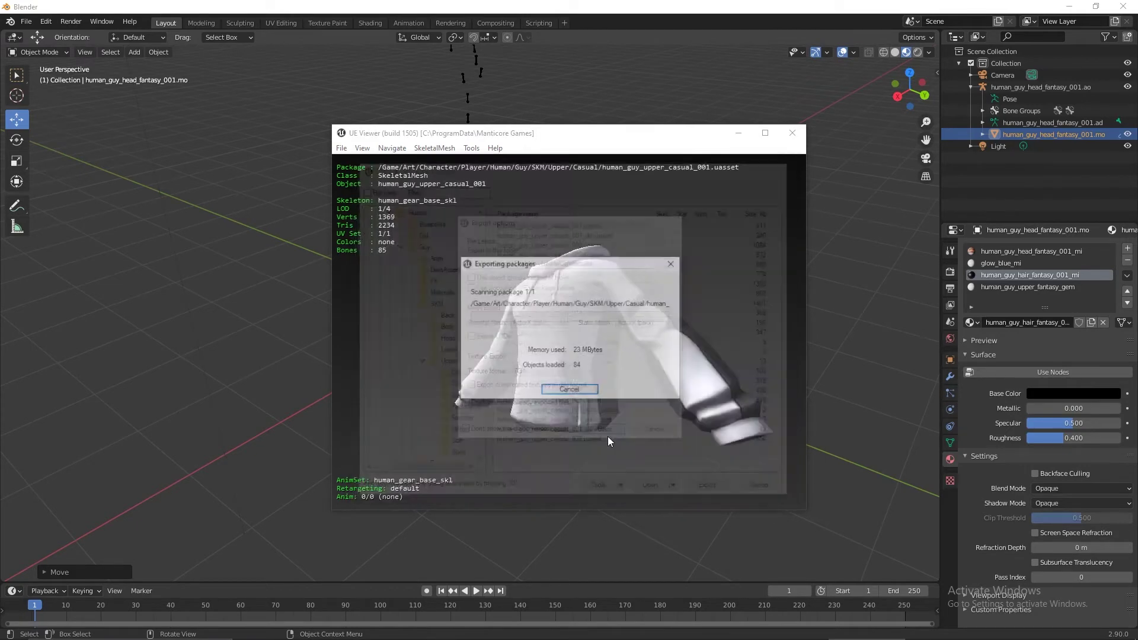
Start a Skeleton Mesh (.psk) import in Blender
click(656, 535)
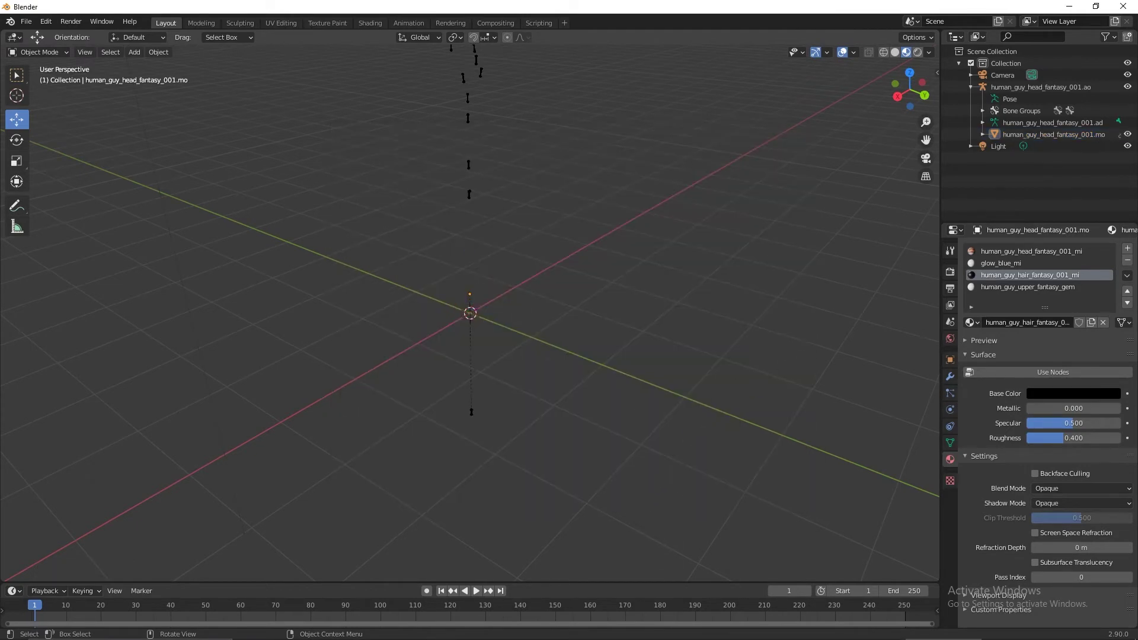
click(26, 21)
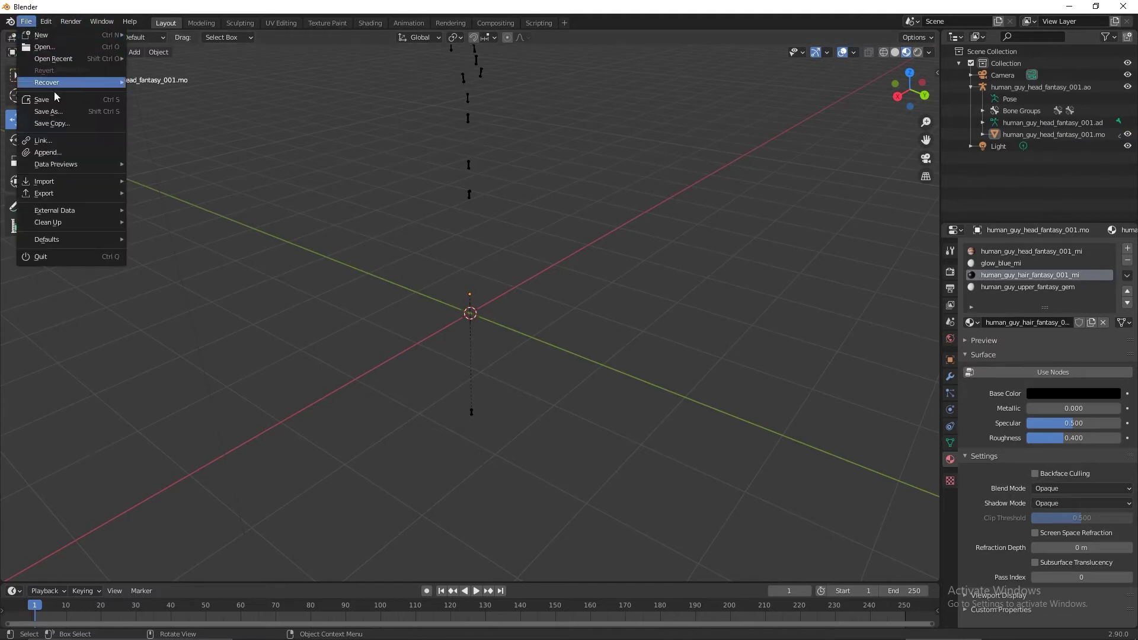
mouse_move(59, 183)
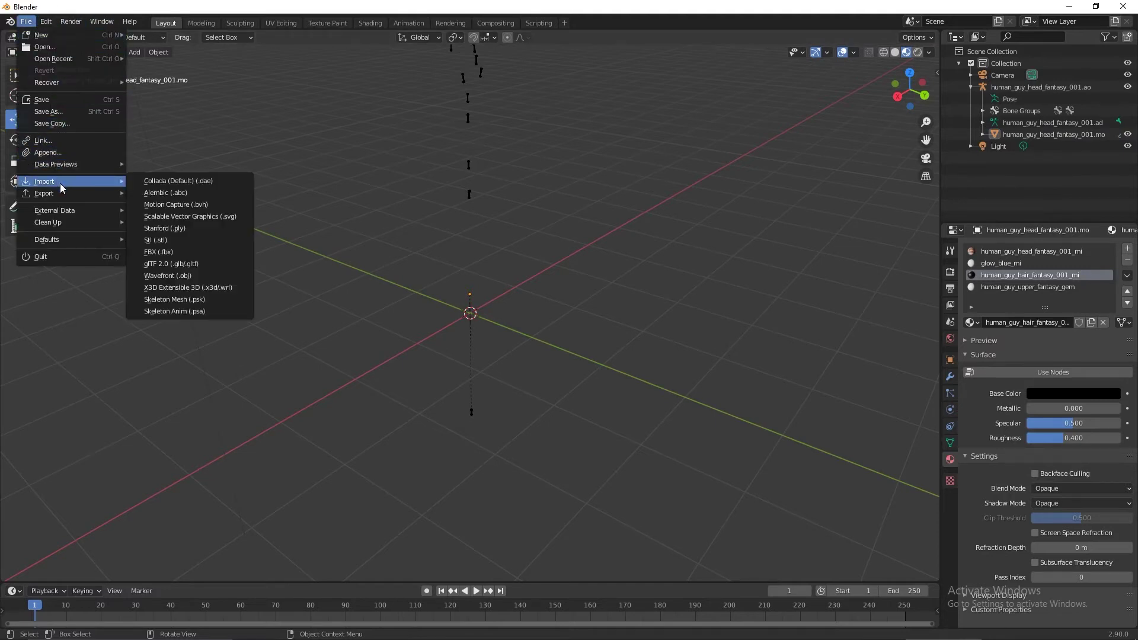
click(209, 300)
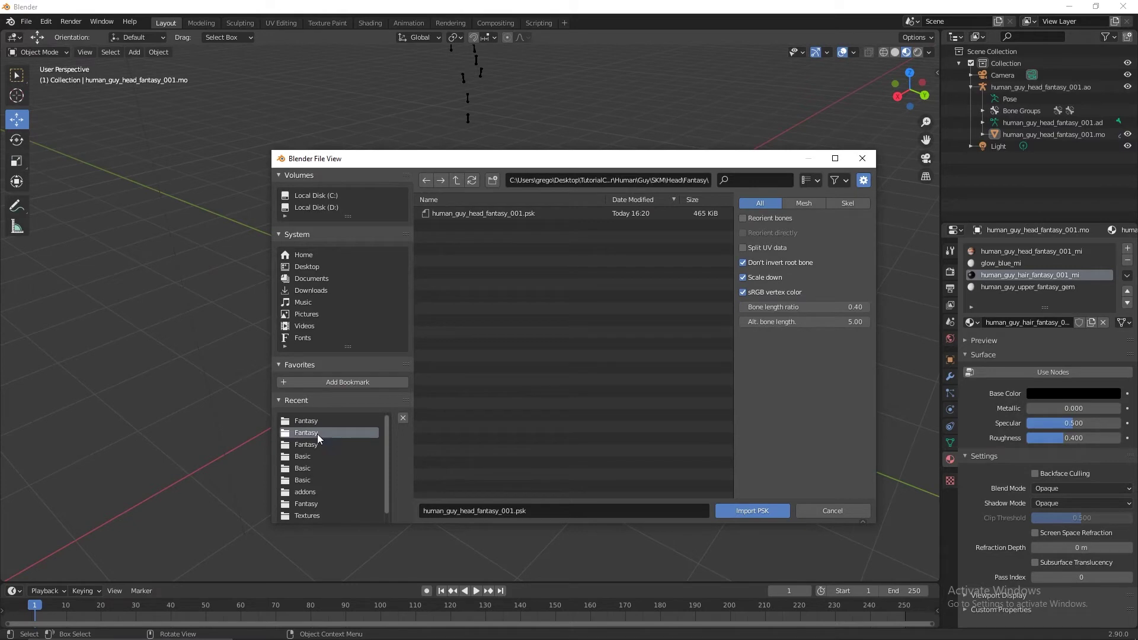
Import the upper_casual hoodie mesh from Desktop\TutorialCoreExports\...\SKM\Upper\Casual
click(311, 267)
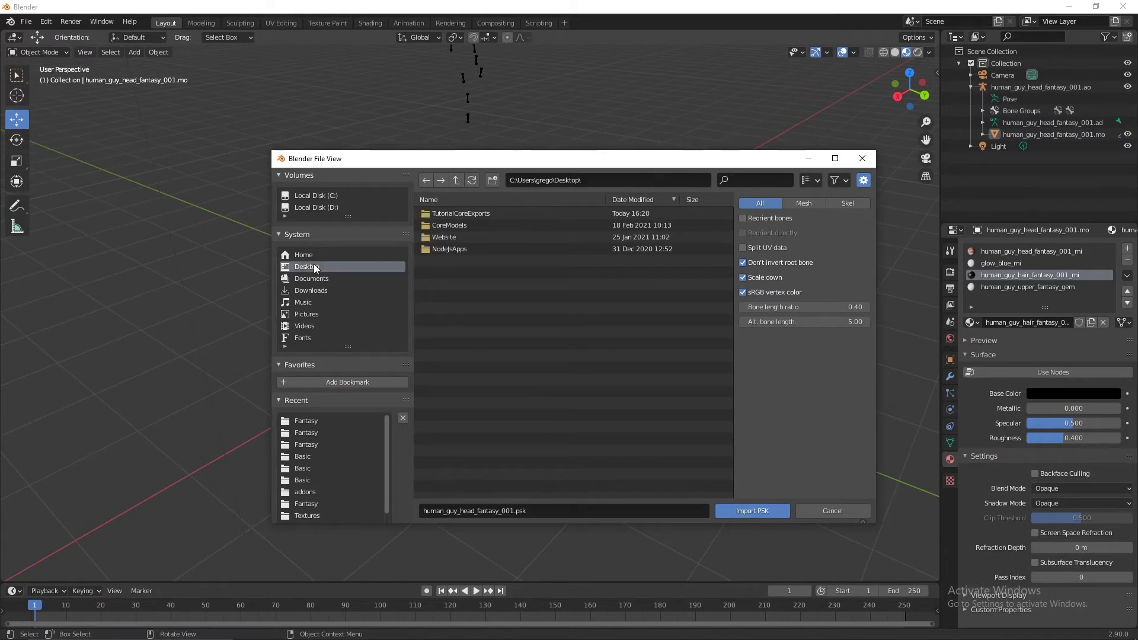
click(450, 215)
double_click(450, 214)
double_click(450, 214)
double_click(451, 214)
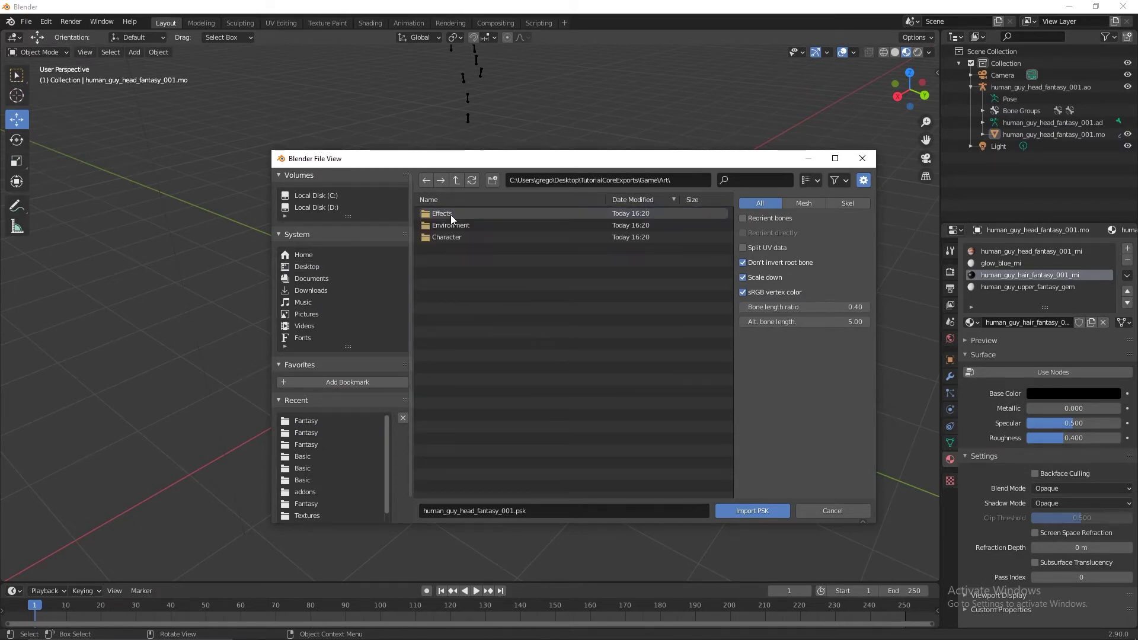
click(457, 236)
double_click(457, 236)
double_click(443, 217)
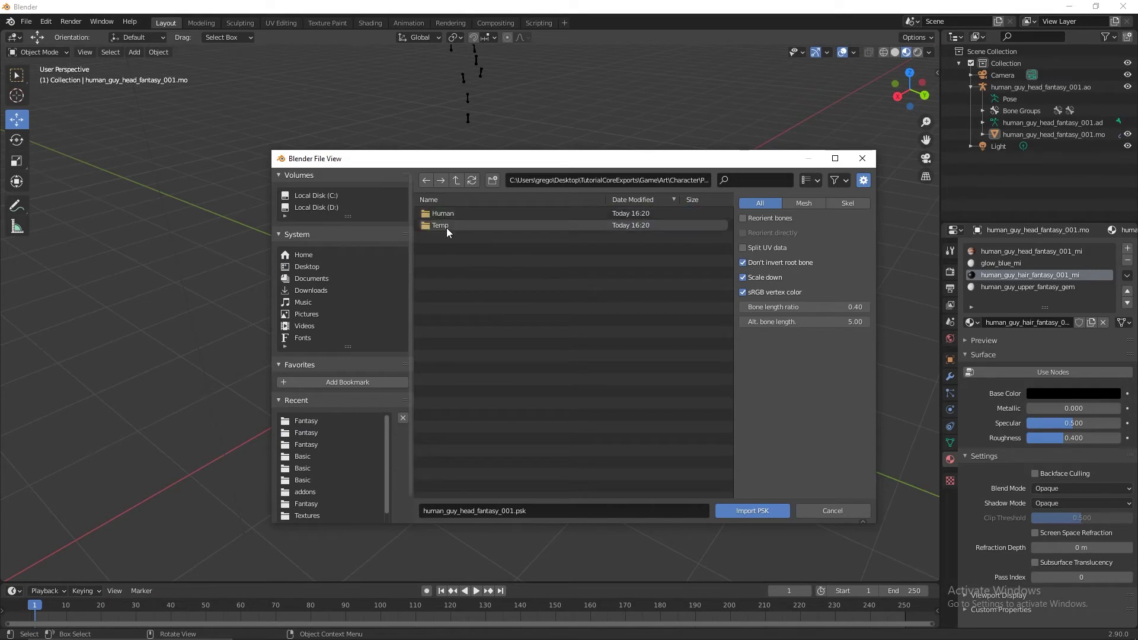
click(446, 211)
double_click(445, 212)
double_click(450, 246)
double_click(447, 225)
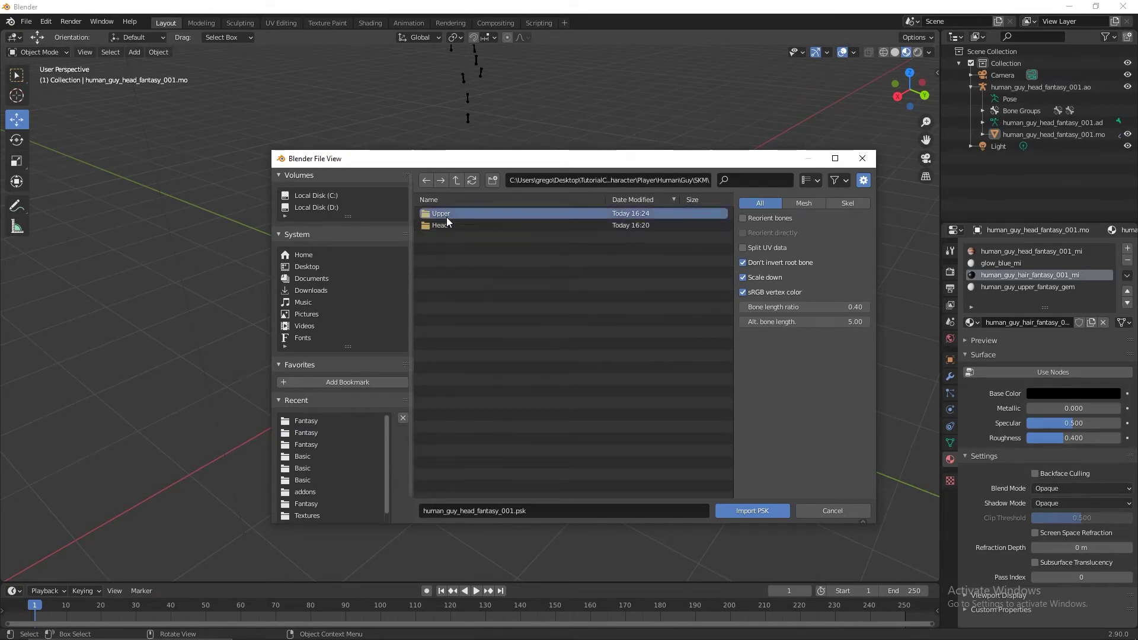
double_click(446, 217)
click(446, 216)
double_click(446, 217)
double_click(446, 217)
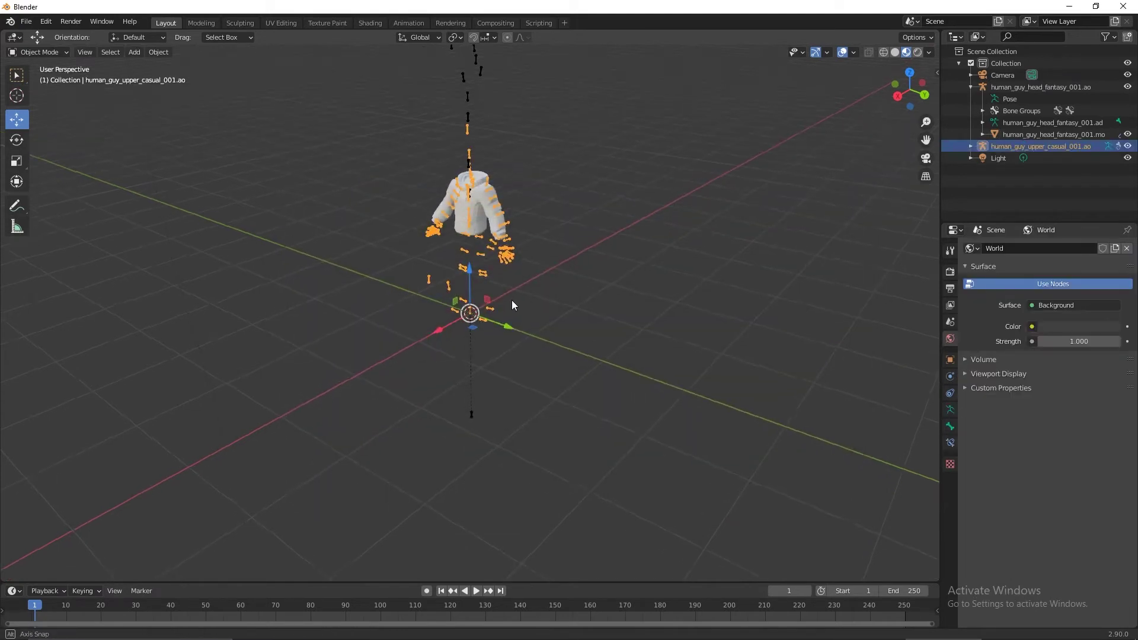
Scale the hoodie armature to 2.709 on X, Y and Z
click(975, 89)
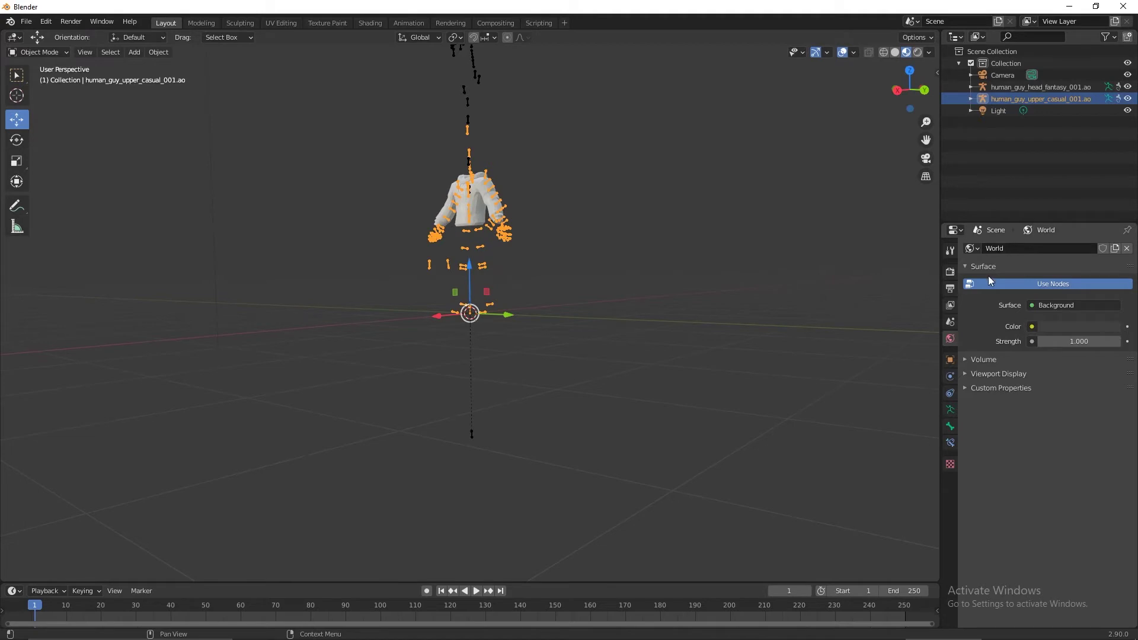
click(1008, 88)
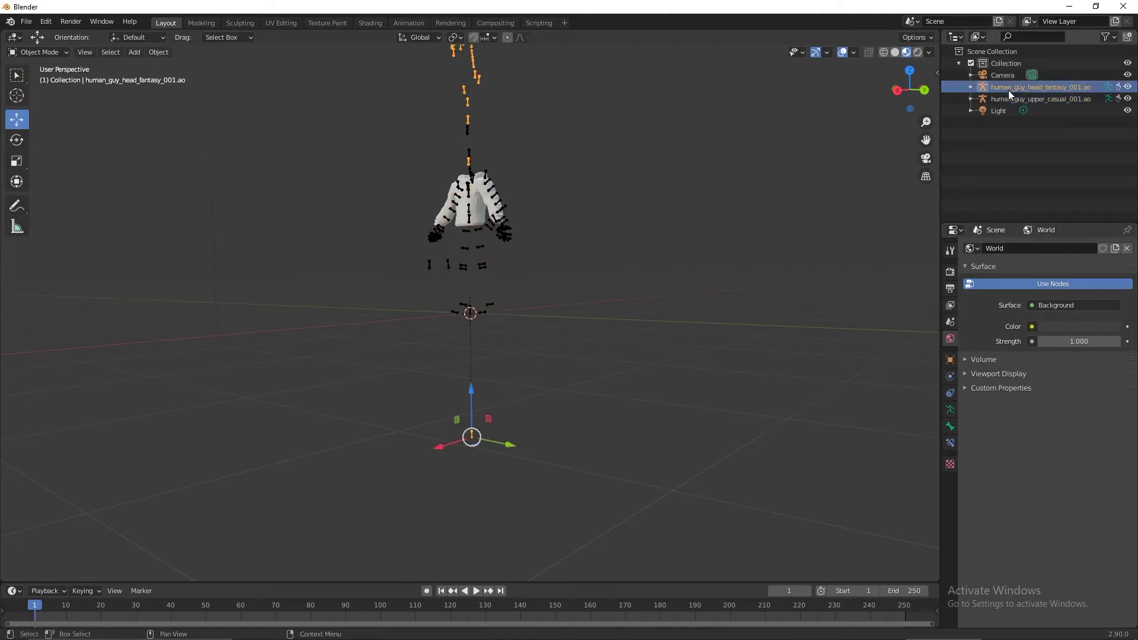
click(950, 359)
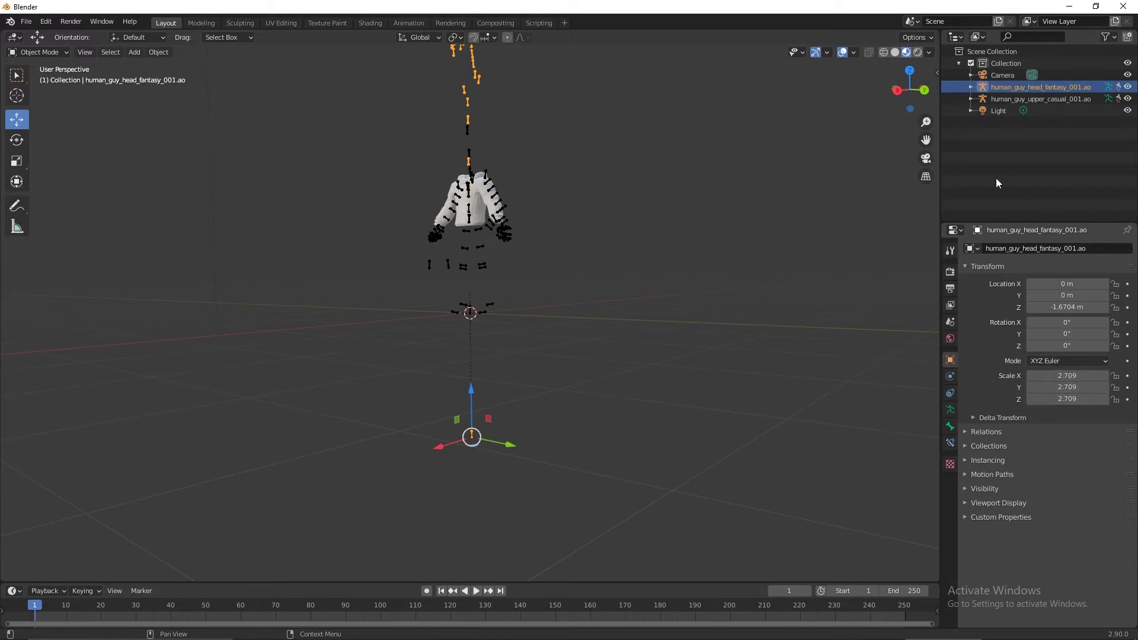
click(1025, 99)
click(1069, 375)
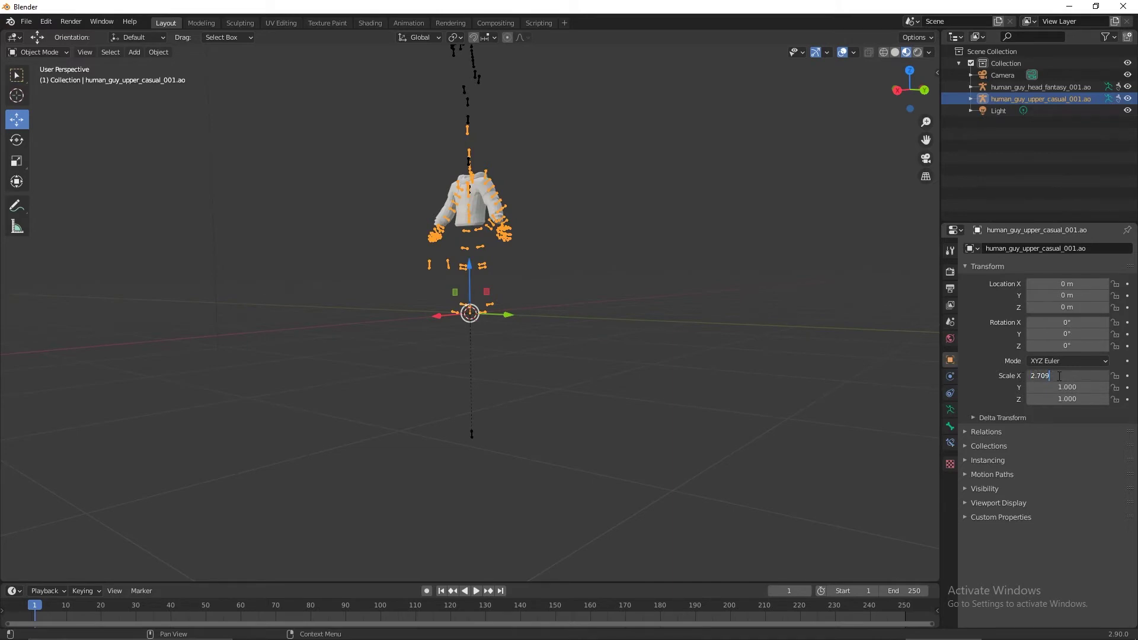
click(1076, 386)
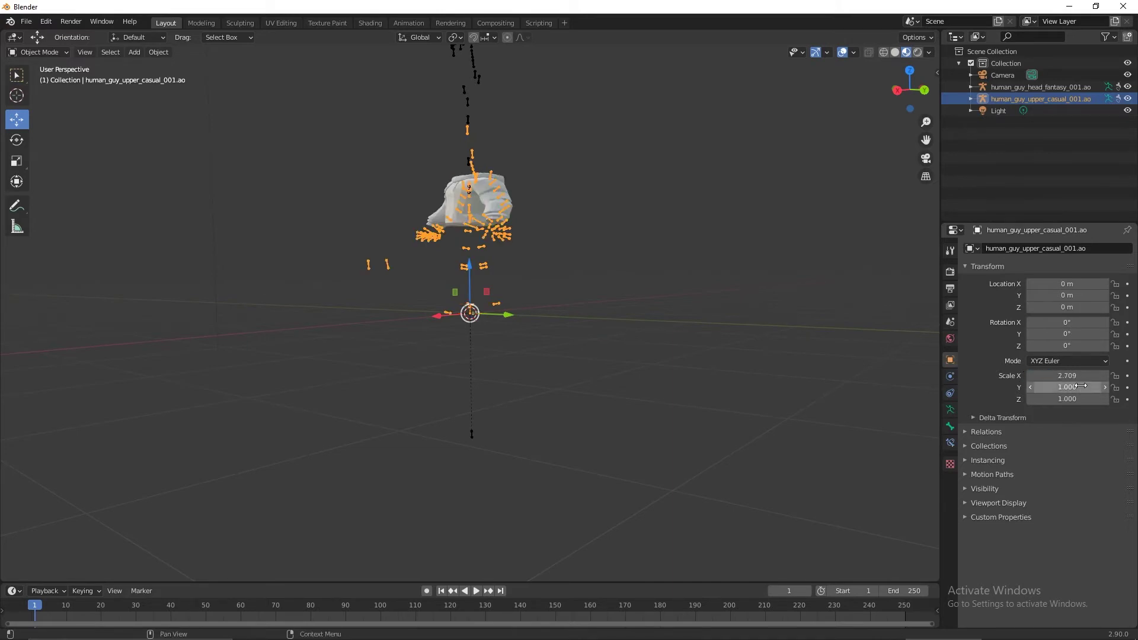
text(2.709)
click(1078, 399)
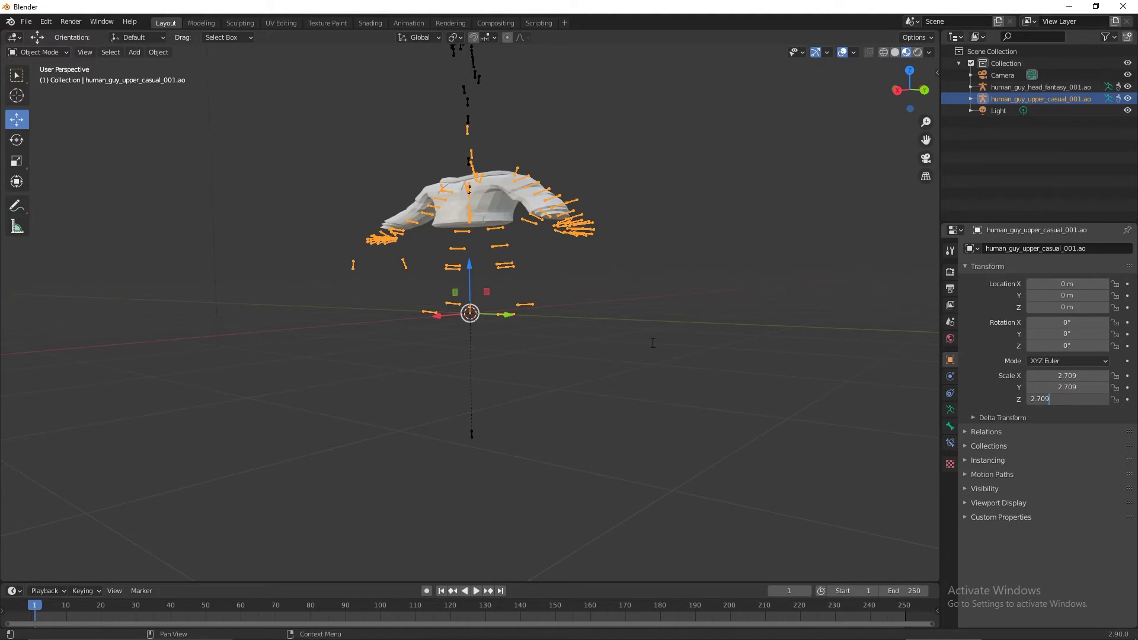
key(Return)
Raise the hoodie to Z 0.27585 m so it sits beneath the head
middle_drag(498, 273, 508, 320)
drag(469, 279, 478, 264)
middle_drag(478, 265, 582, 287)
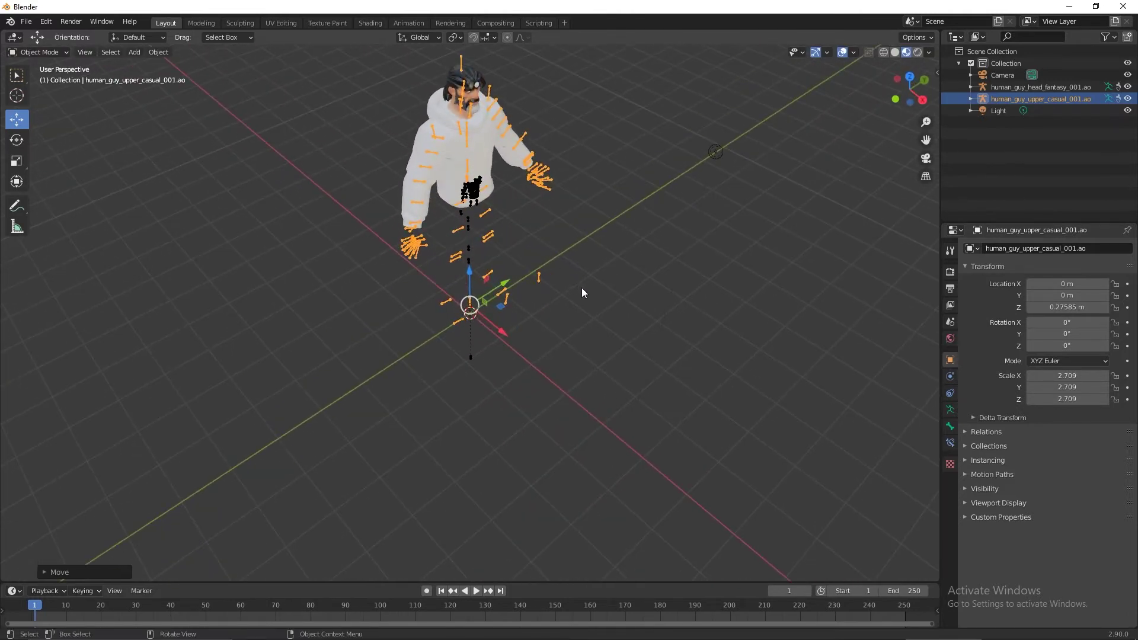
key(alt+Tab)
Browse UE Viewer's texture tree to the Upper > Casual hoodie texture packages
scroll(446, 354, down, 5)
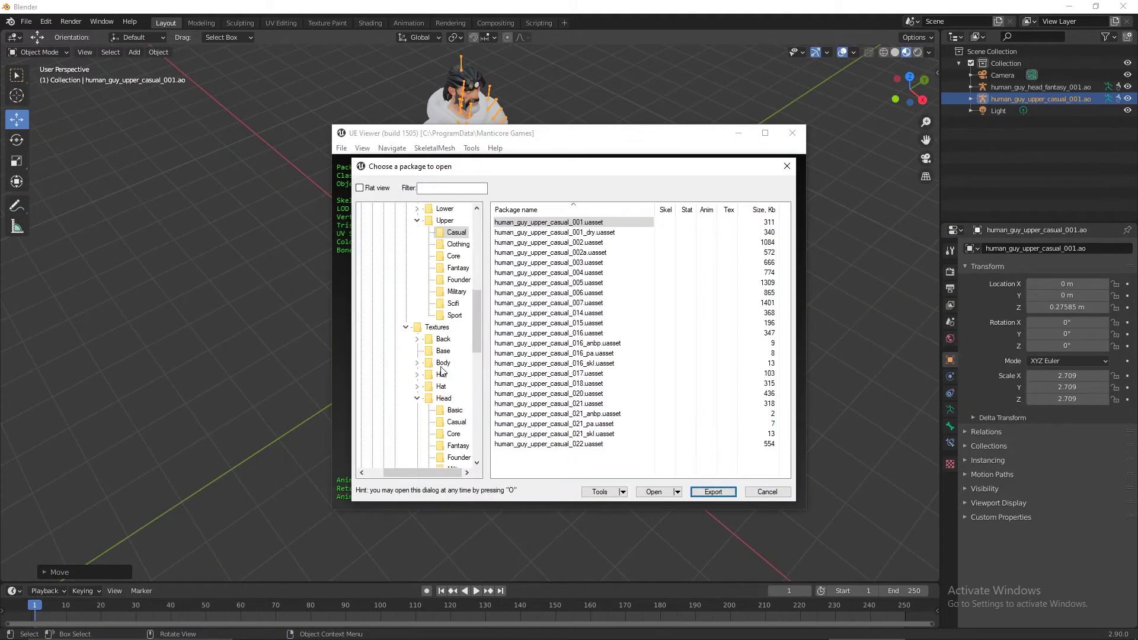
click(417, 363)
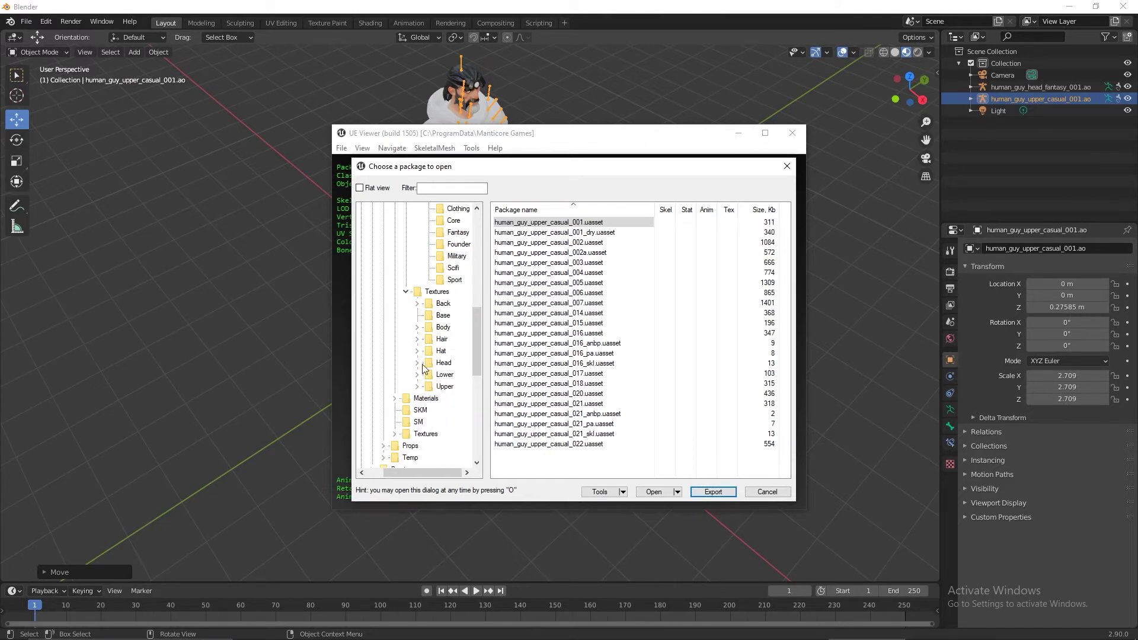
click(418, 339)
click(418, 340)
click(419, 386)
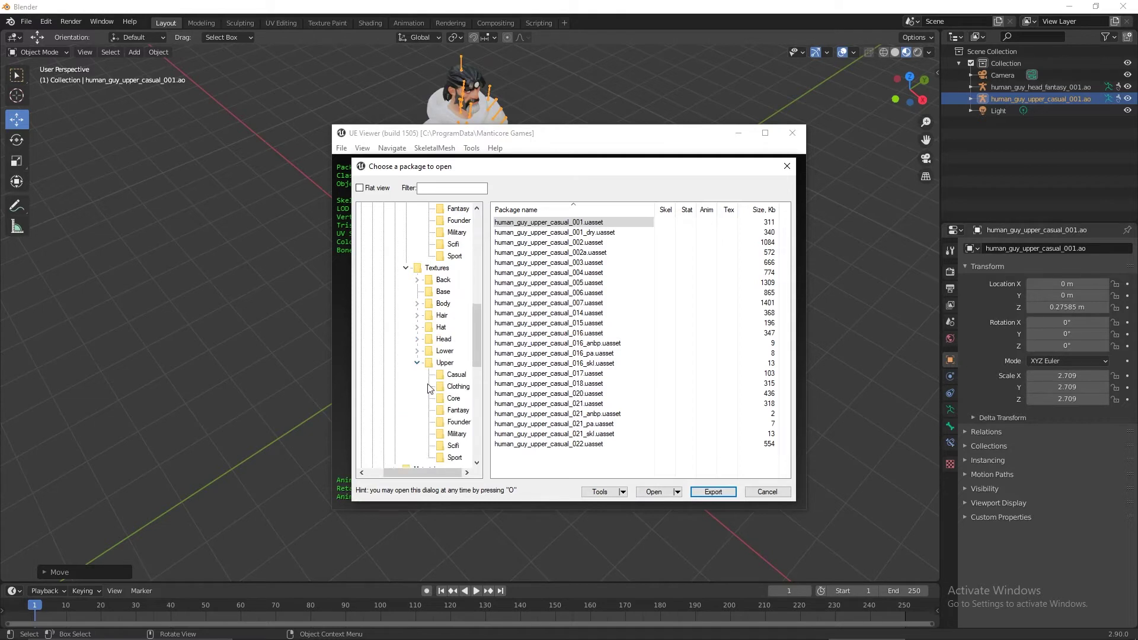
scroll(439, 383, down, 1)
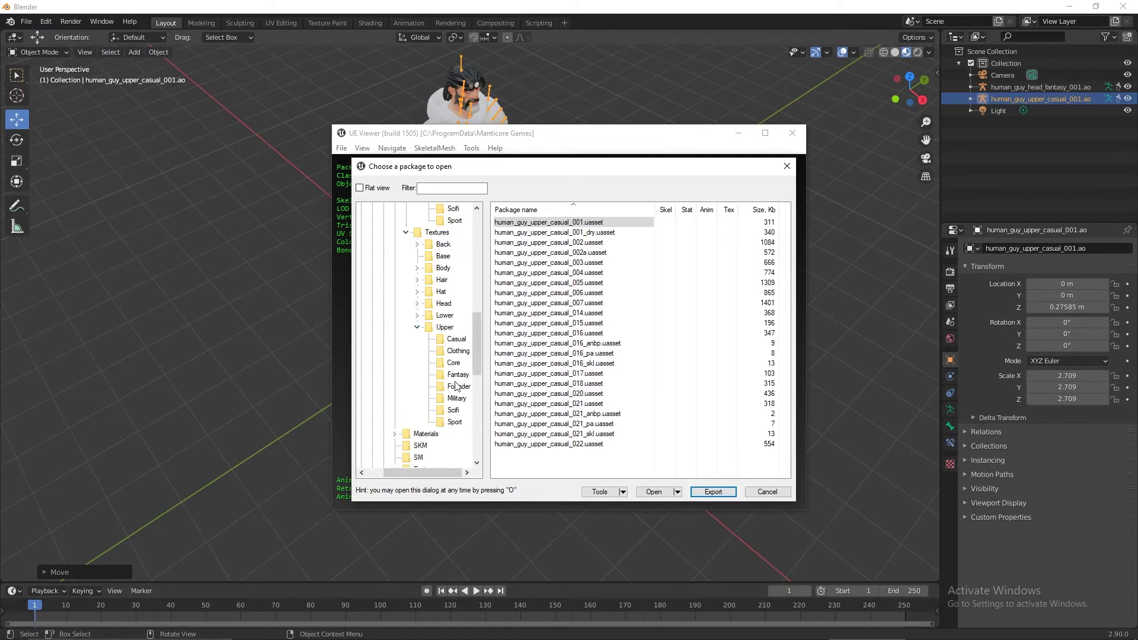
click(455, 339)
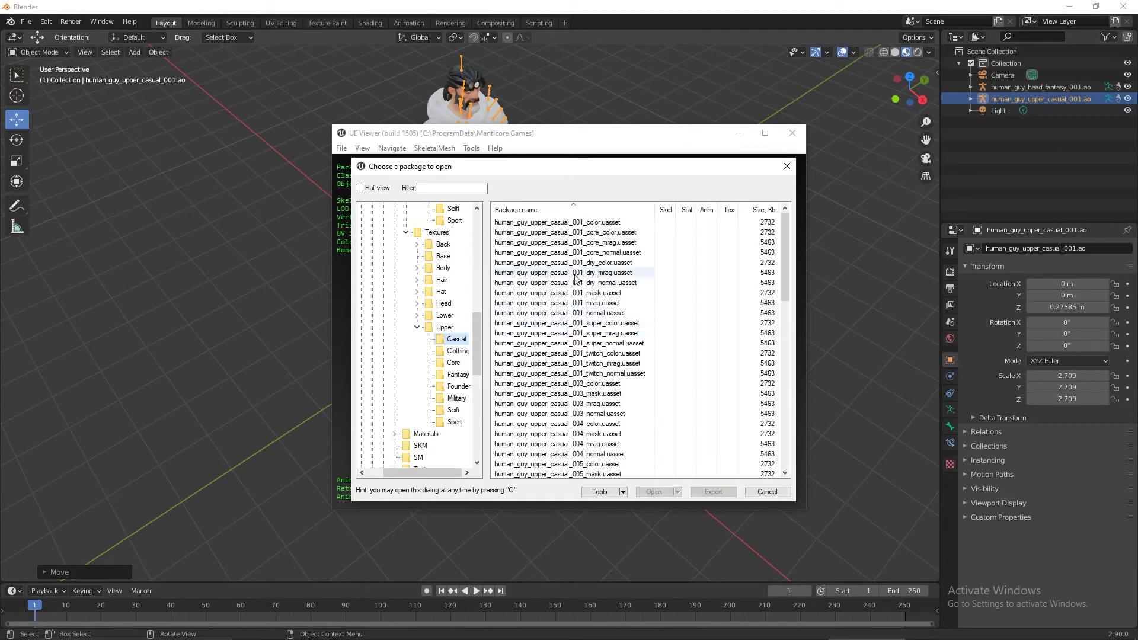
click(599, 231)
double_click(598, 224)
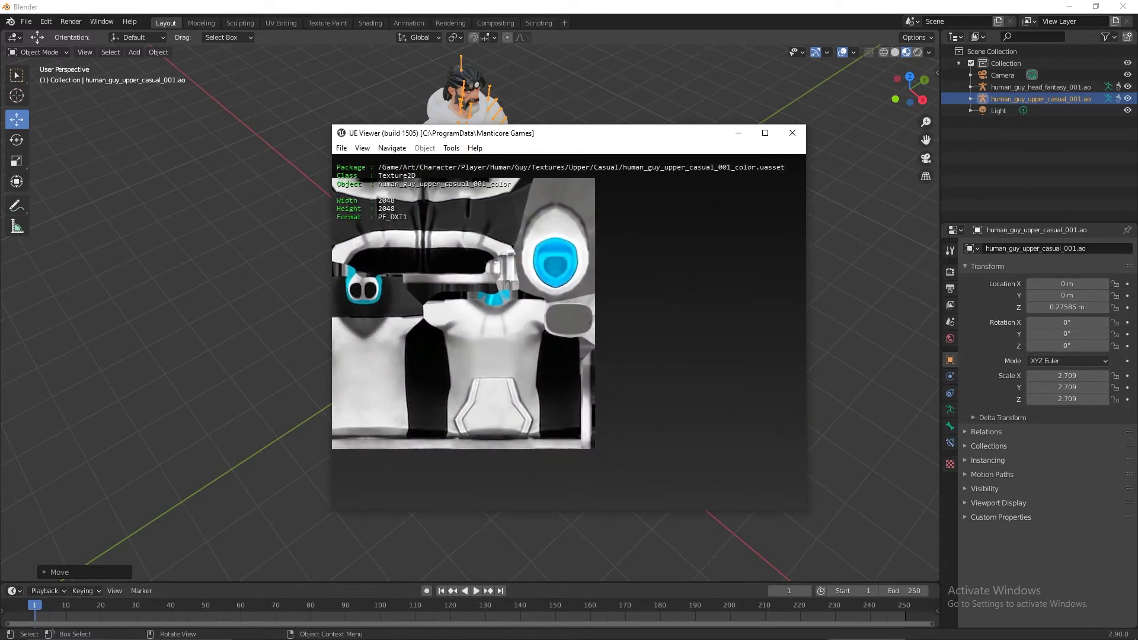
Export the human_guy_upper_casual_001_core_color texture to TutorialCoreExports
key(o)
double_click(567, 233)
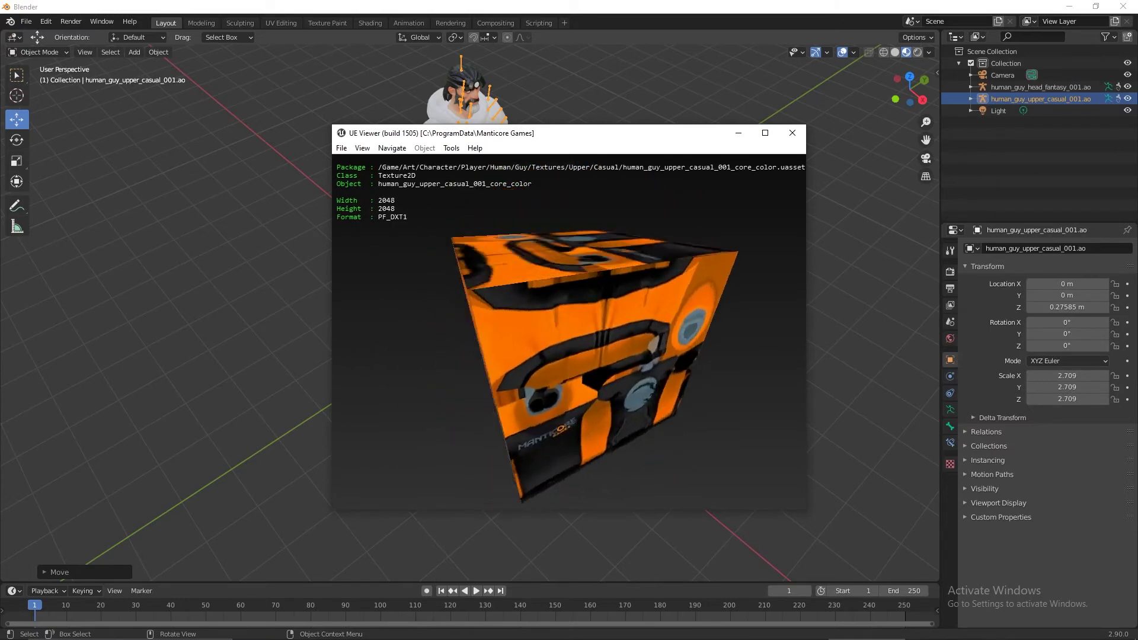
key(o)
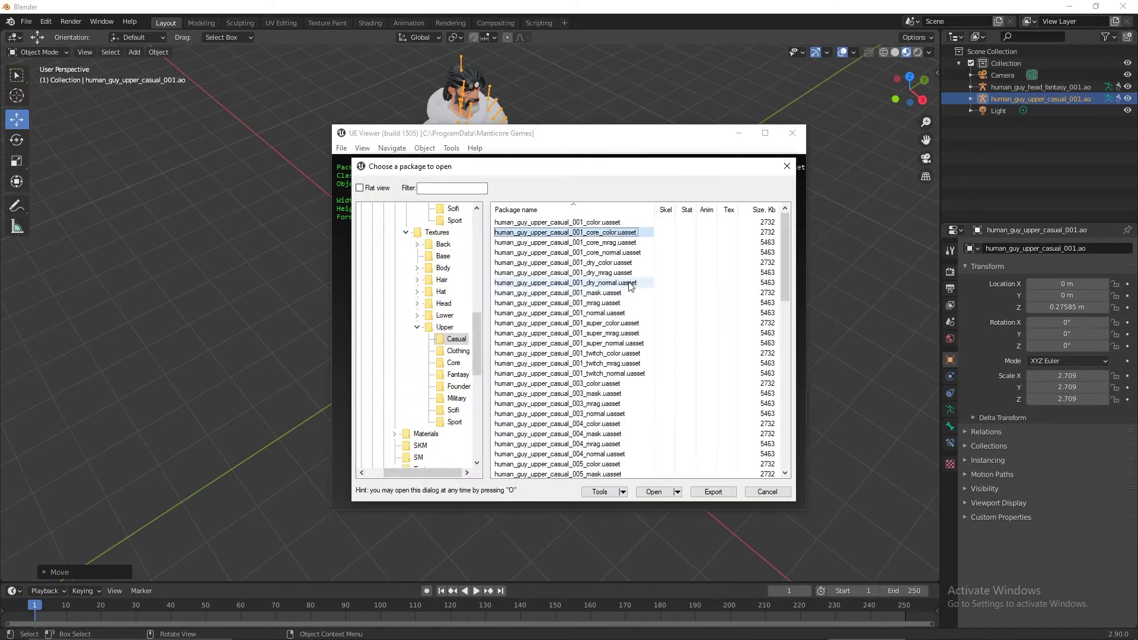
double_click(616, 232)
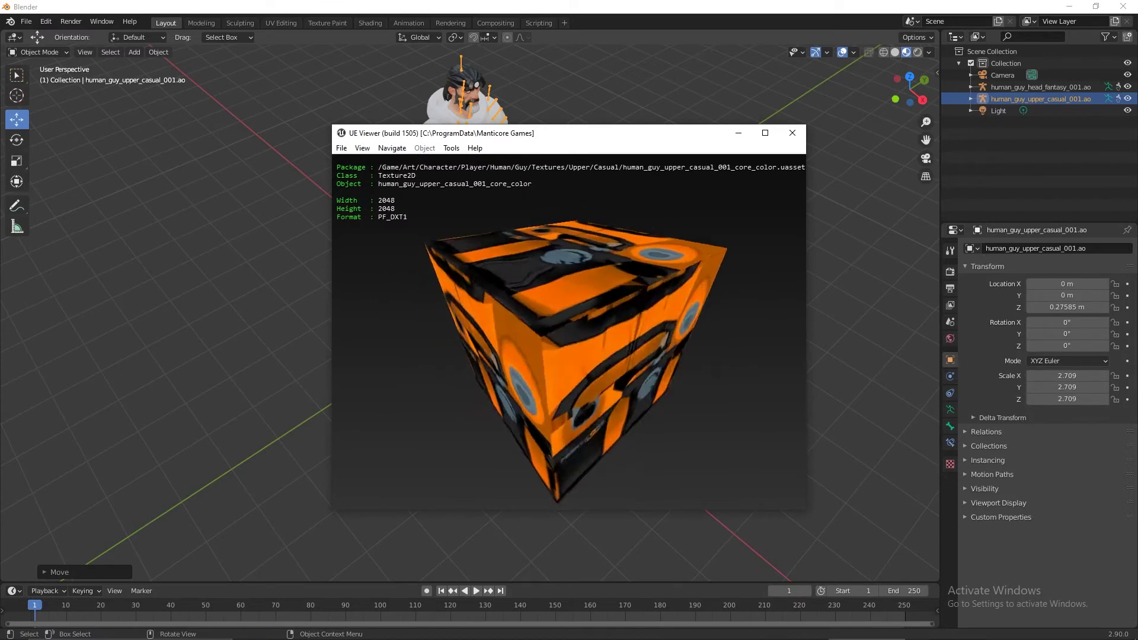
key(o)
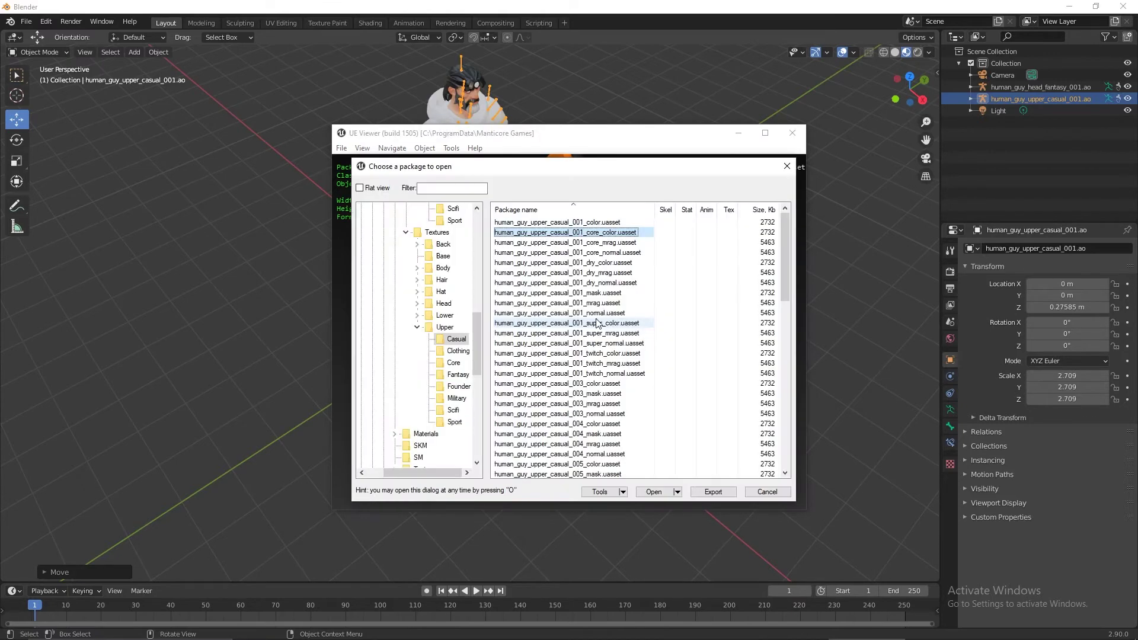
click(712, 492)
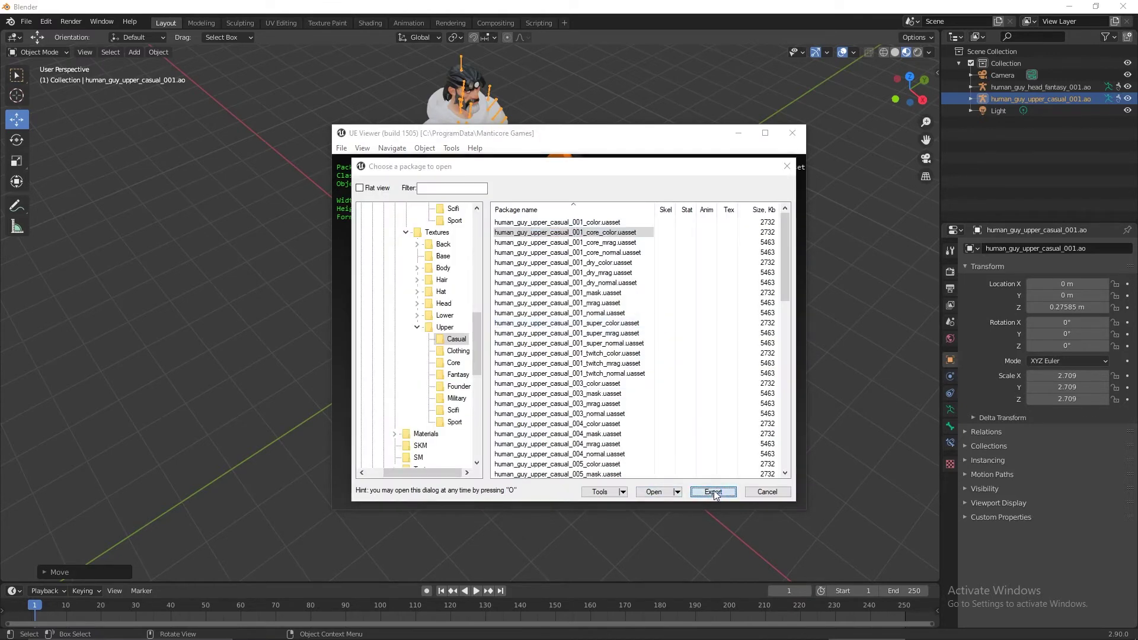
click(593, 433)
Export the human_guy_upper_casual_001_color texture as well
click(587, 222)
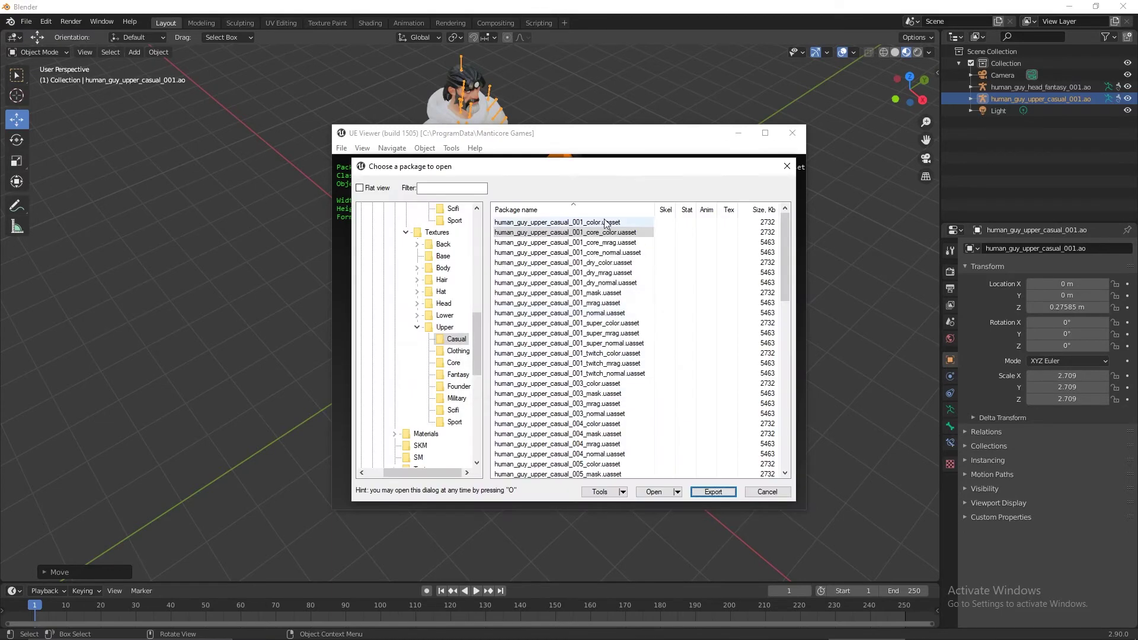
click(712, 492)
click(603, 434)
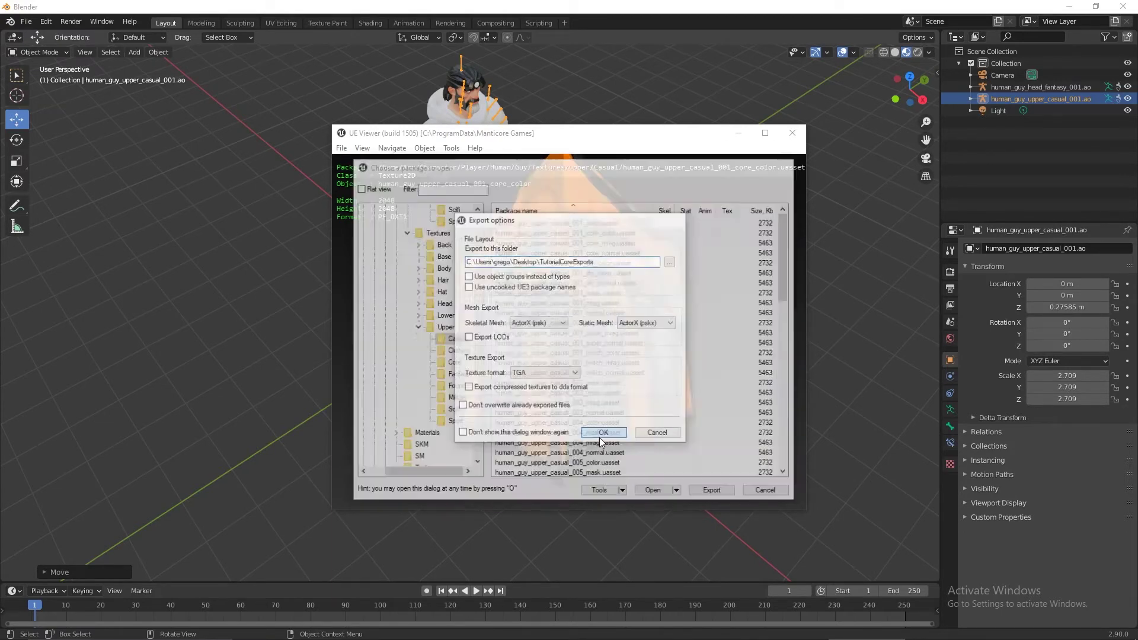
click(646, 528)
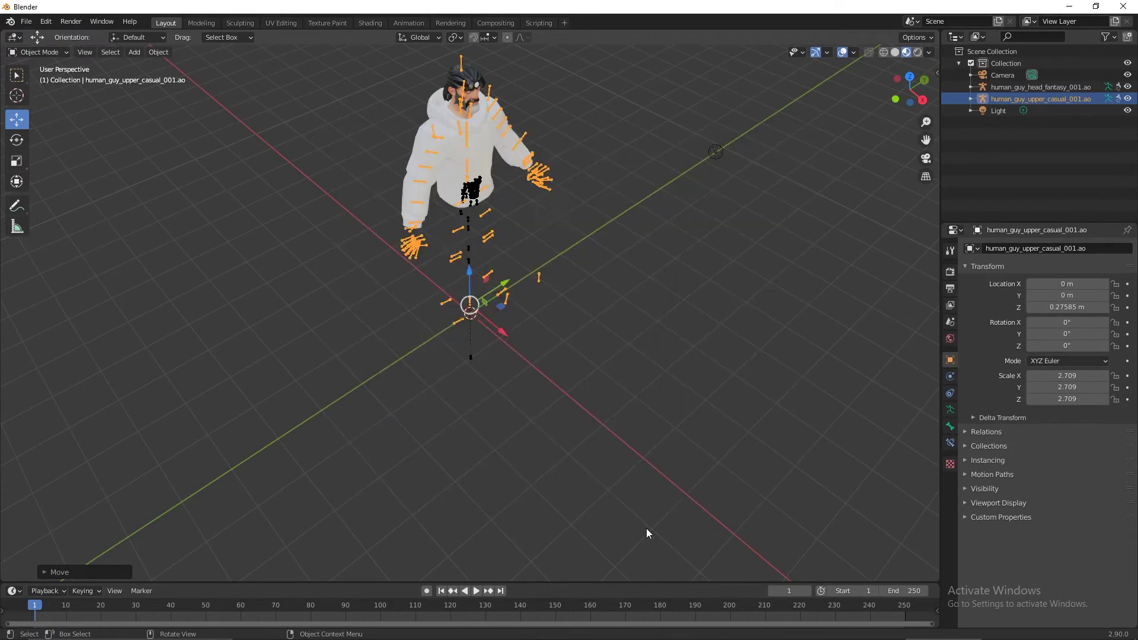
Select the hoodie .mo mesh and give its material nodes with an Image Texture on Base Color
click(970, 99)
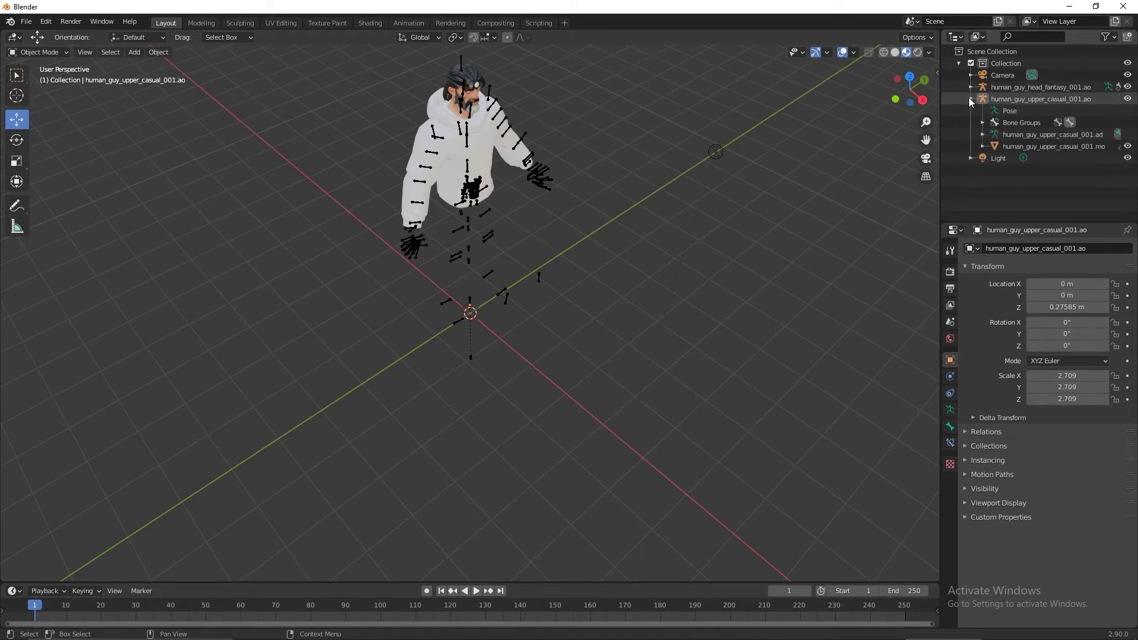
click(998, 148)
click(951, 461)
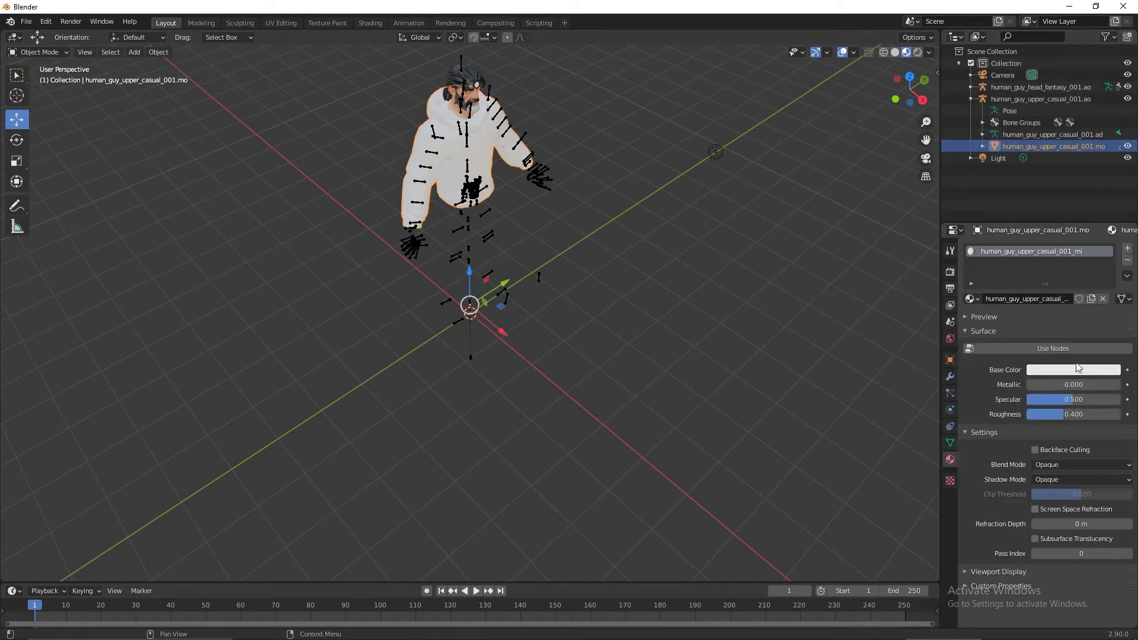
click(1043, 349)
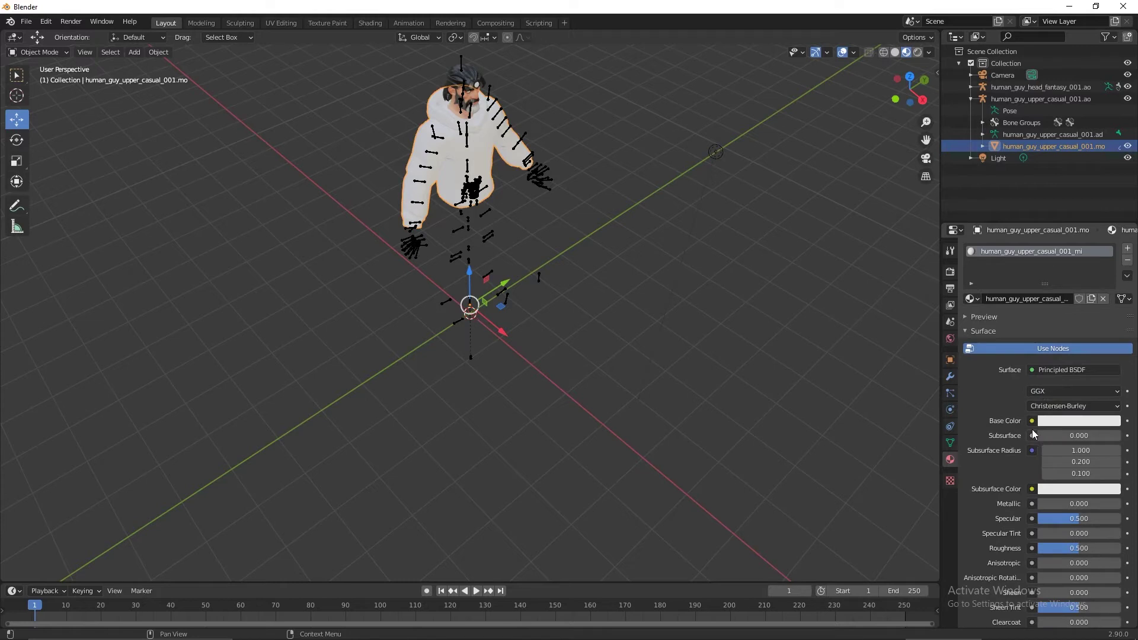
click(1032, 421)
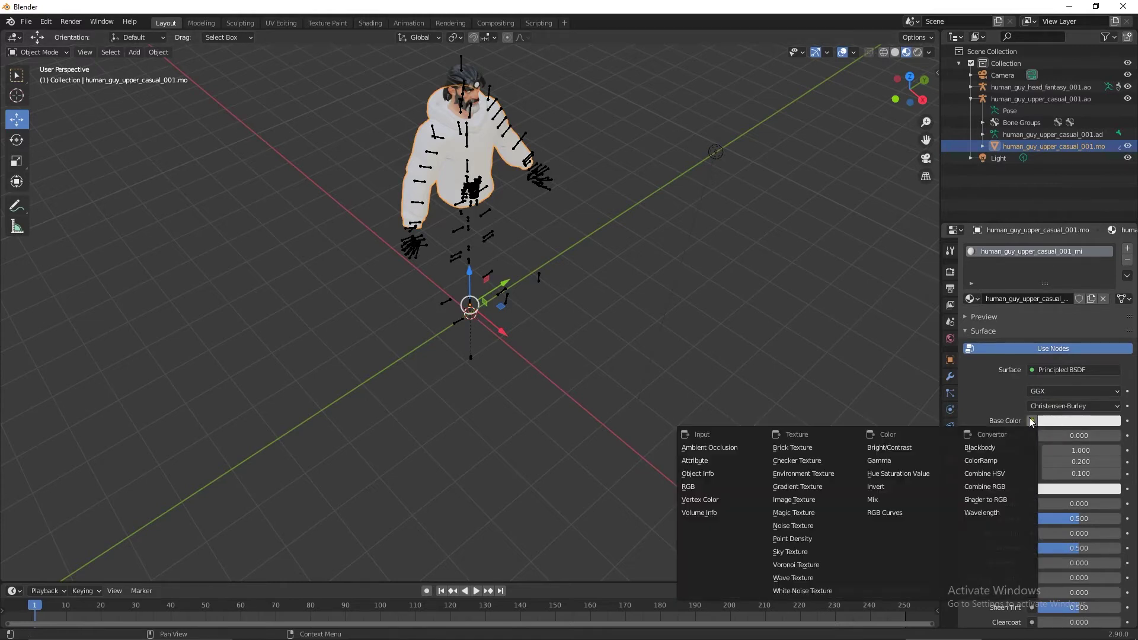
click(794, 501)
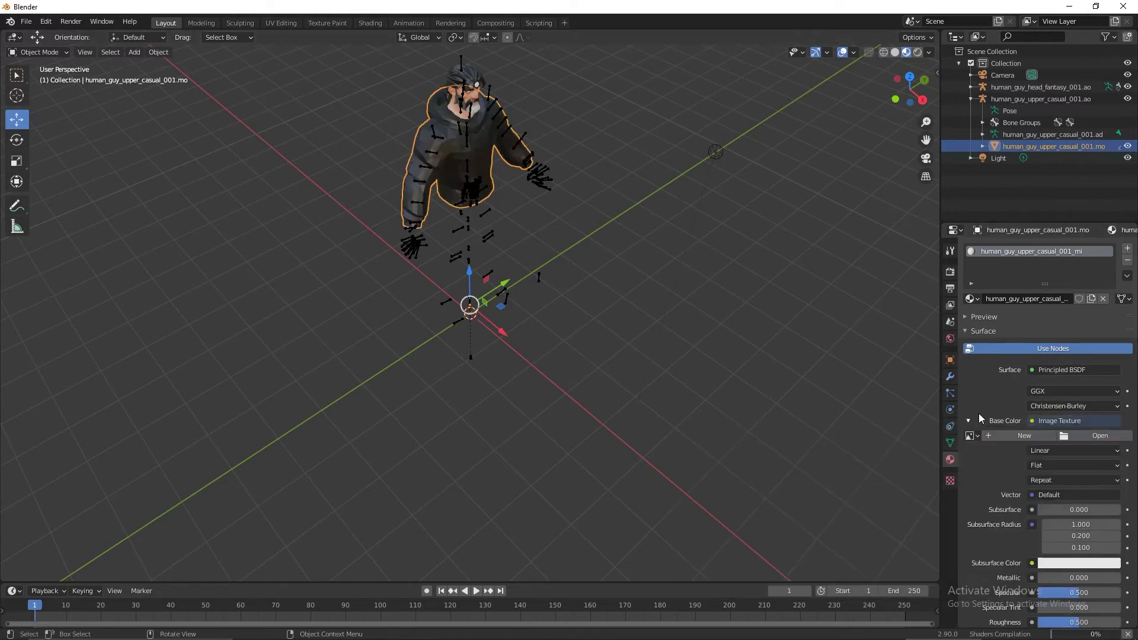
Browse from the Desktop to Textures\Upper\Casual and pick the core_color texture file
click(1099, 436)
click(323, 280)
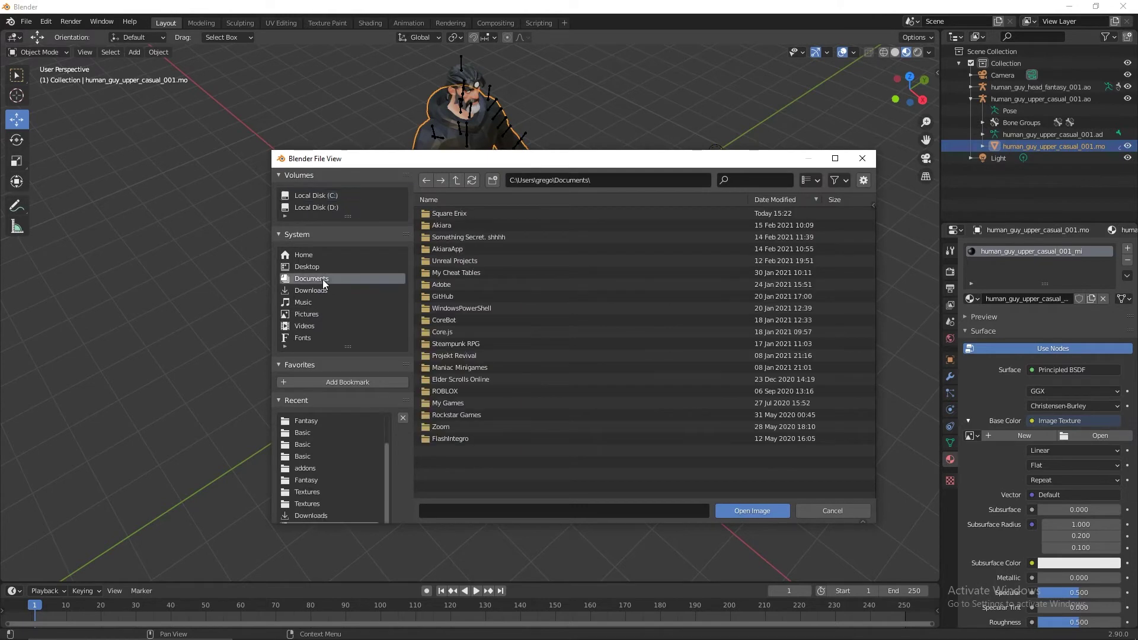
click(311, 266)
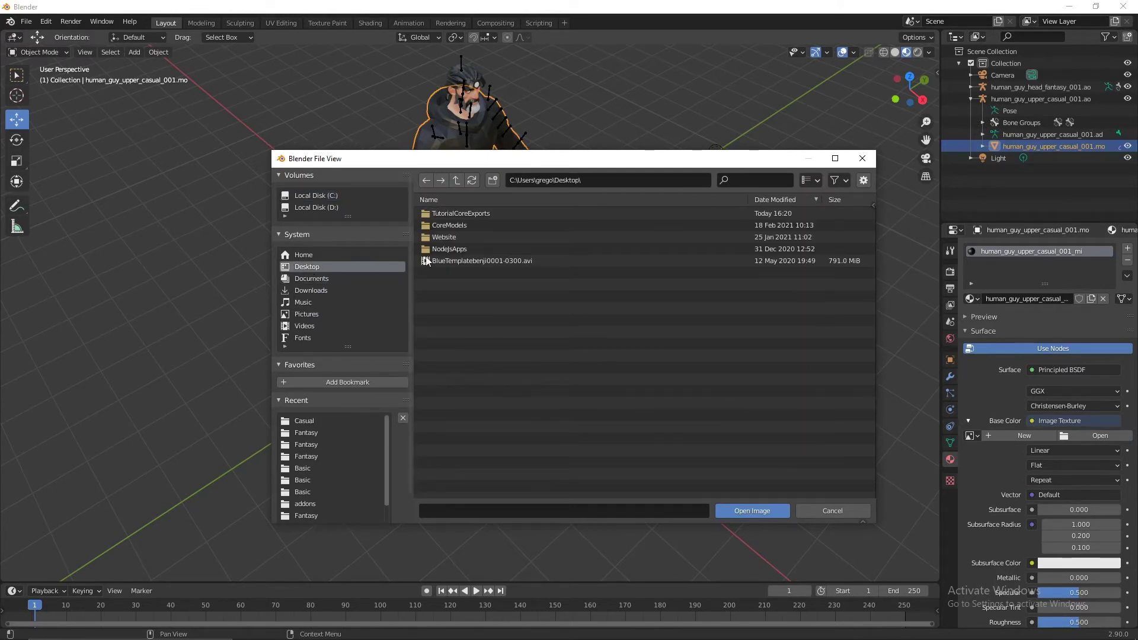
double_click(469, 214)
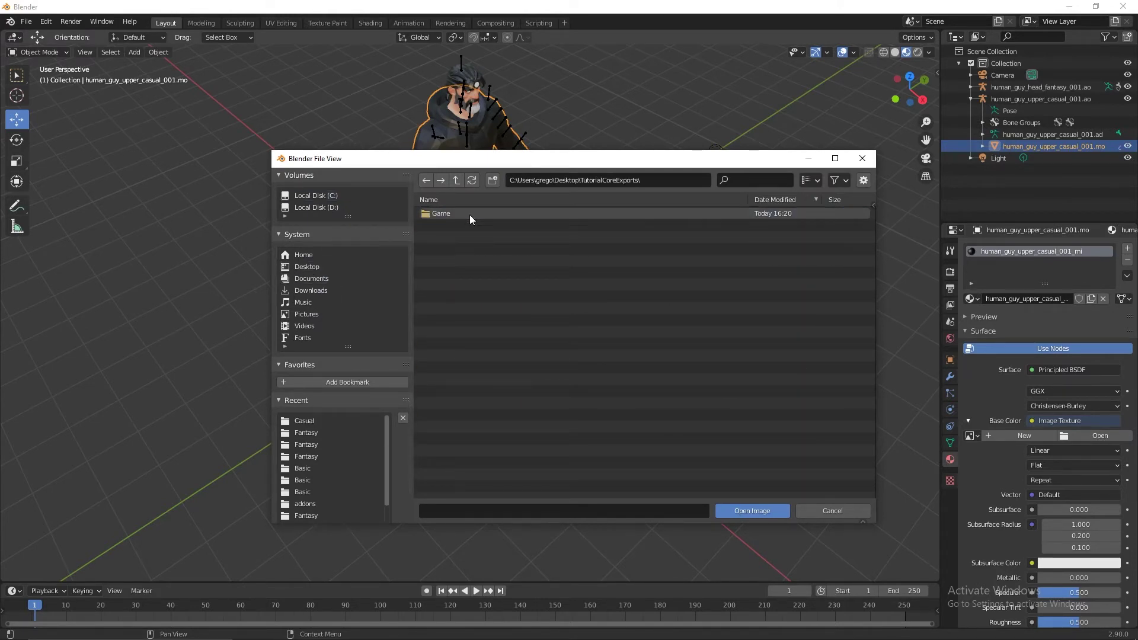
double_click(469, 215)
double_click(469, 215)
double_click(475, 237)
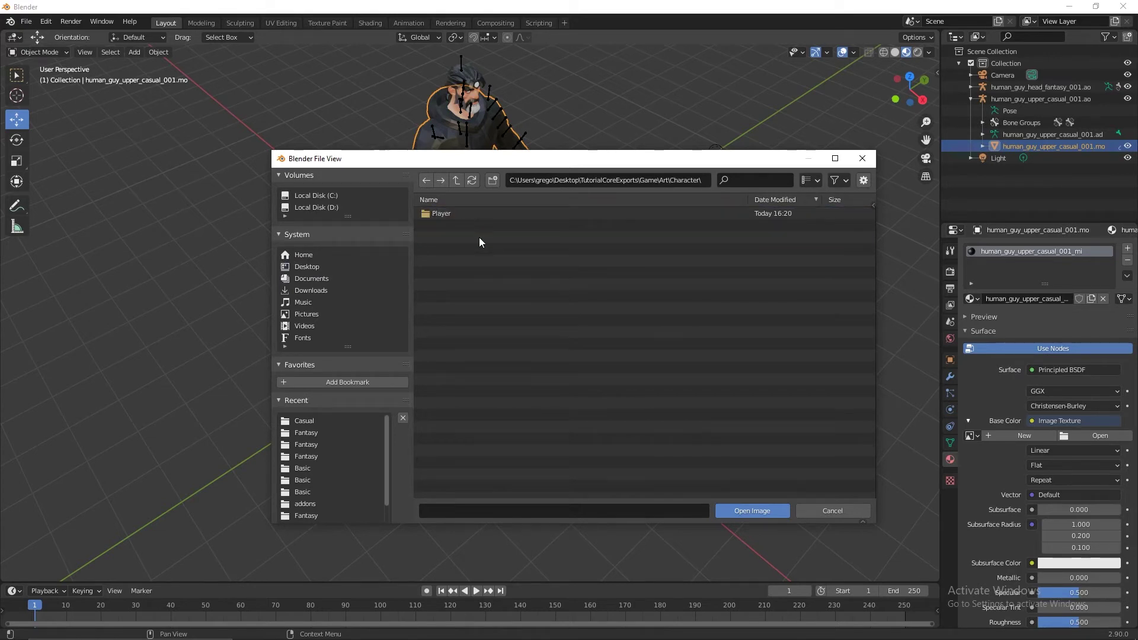
double_click(468, 217)
double_click(468, 216)
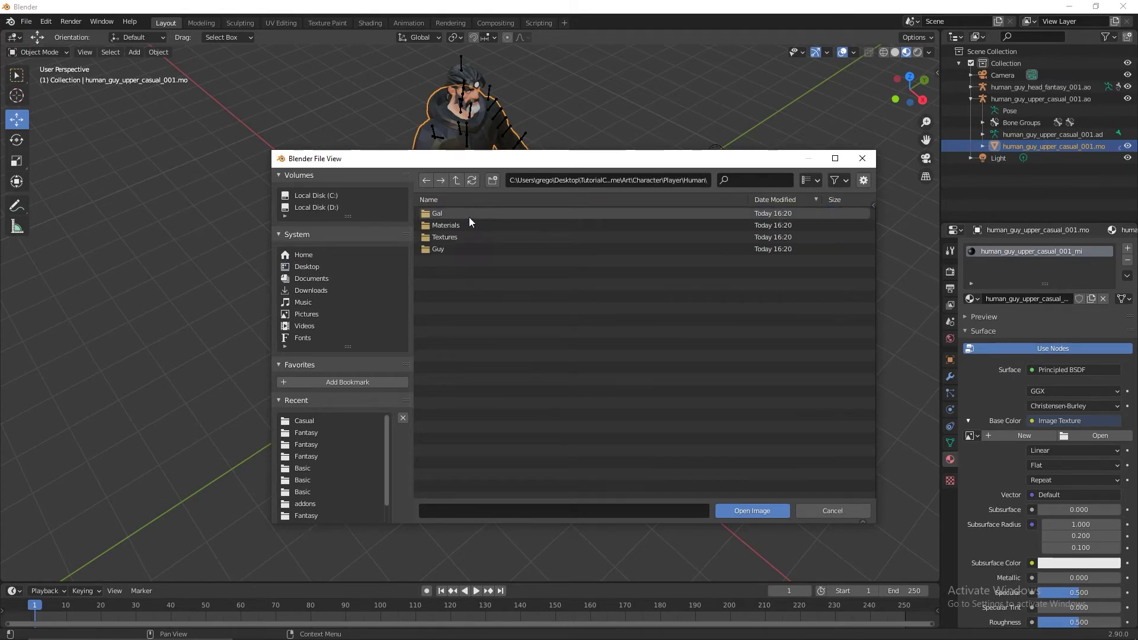
double_click(450, 248)
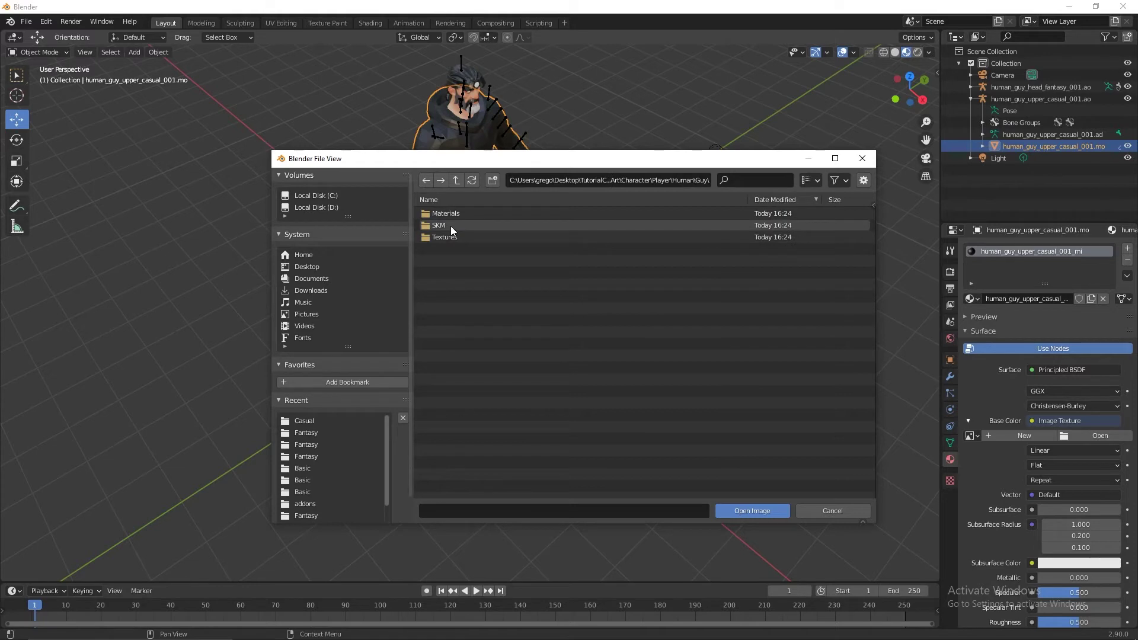
double_click(453, 236)
double_click(444, 212)
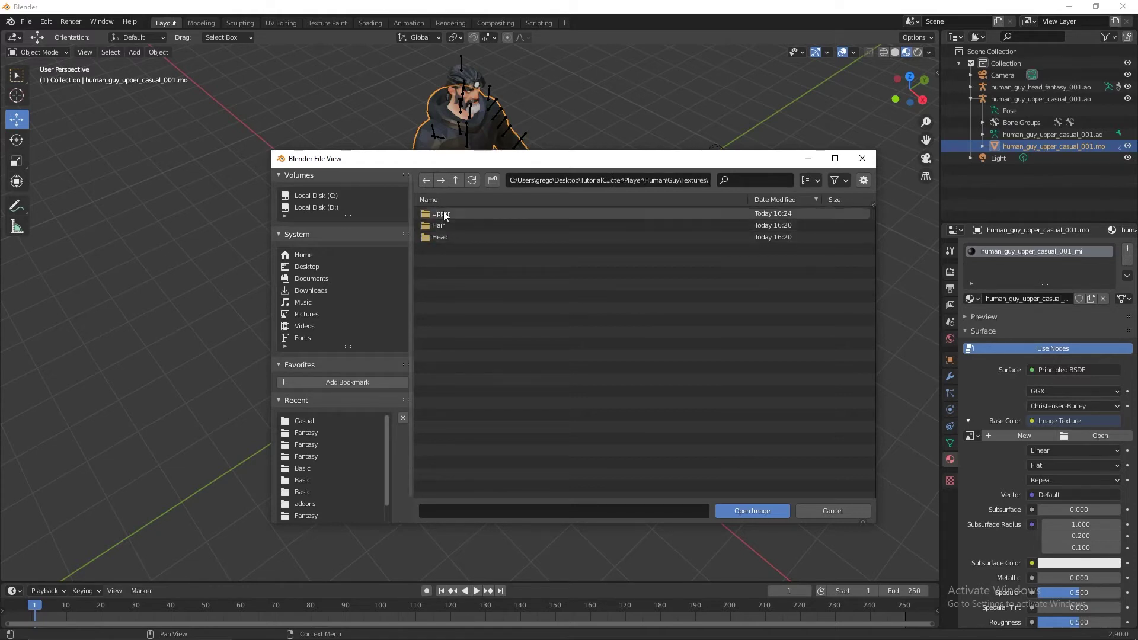
double_click(446, 215)
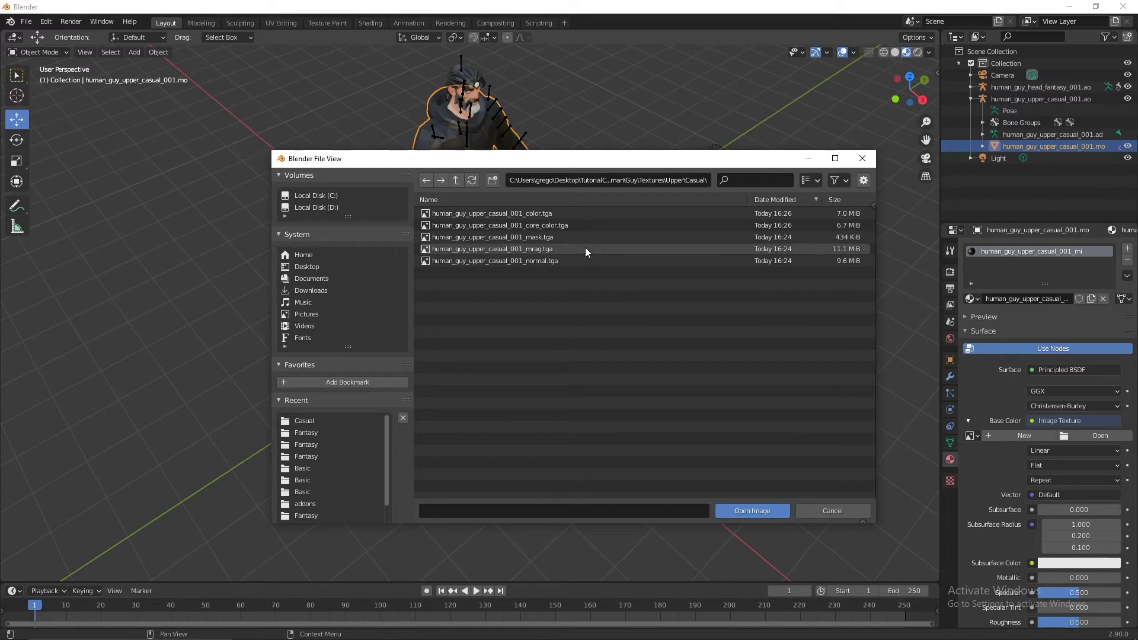
click(557, 225)
Load core_color.tga as the hoodie's Base Color and orbit to inspect the result
click(762, 510)
middle_drag(631, 370, 506, 330)
mouse_move(469, 271)
mouse_down()
mouse_move(469, 232)
mouse_move(473, 275)
mouse_up()
middle_drag(473, 277, 521, 249)
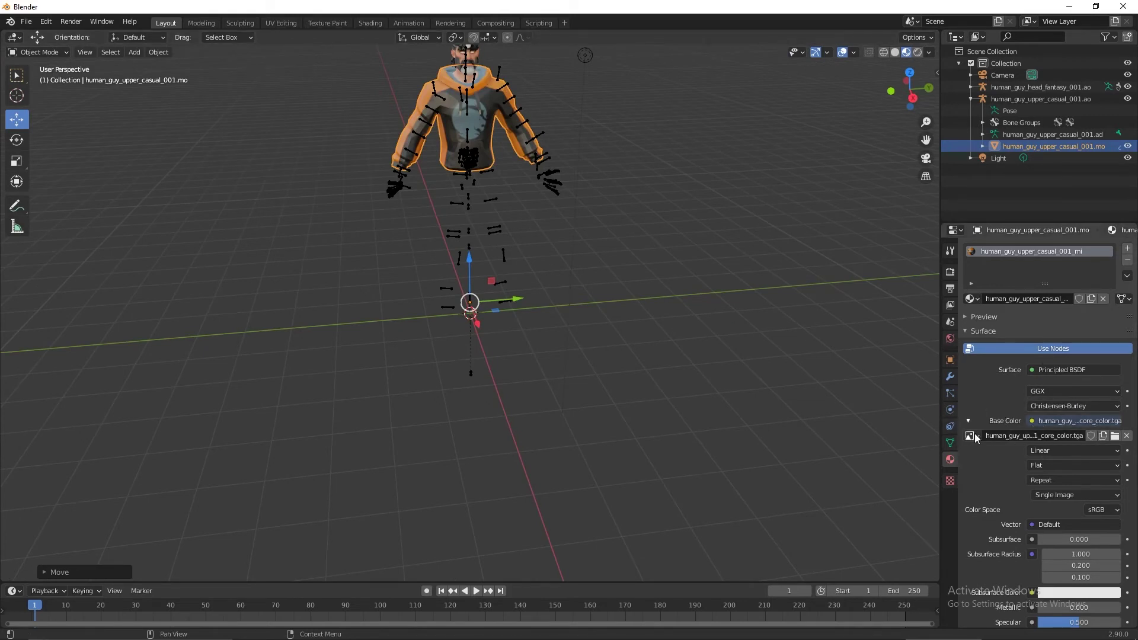
Swap the hoodie's Base Color image to human_guy_upper_casual_001_color.tga
click(1115, 435)
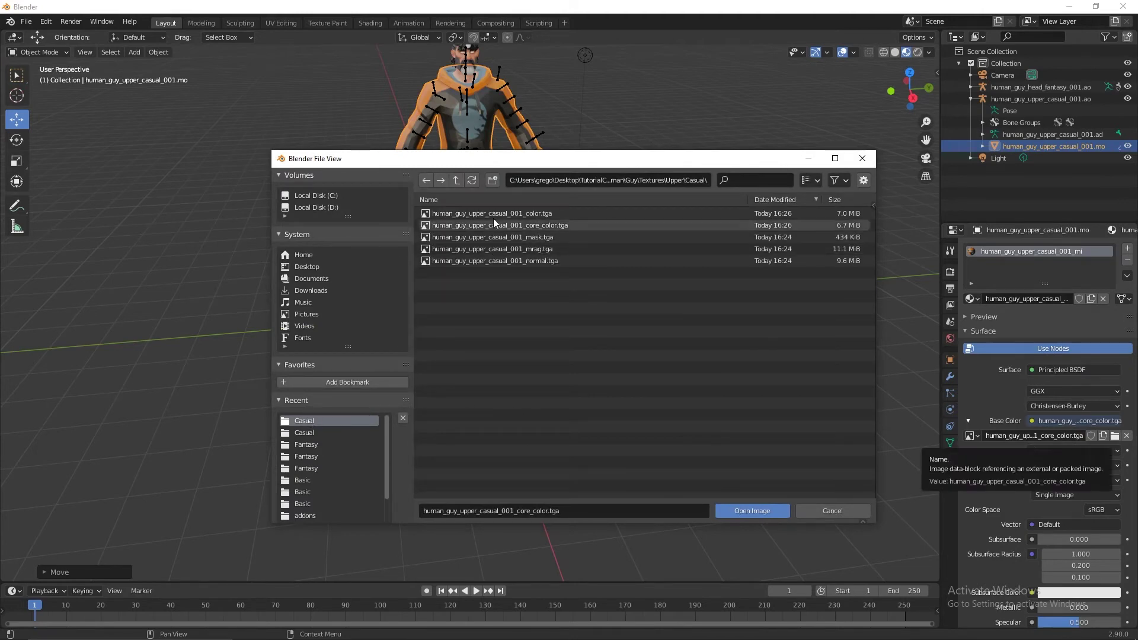
click(563, 213)
click(750, 511)
middle_drag(513, 398, 563, 302)
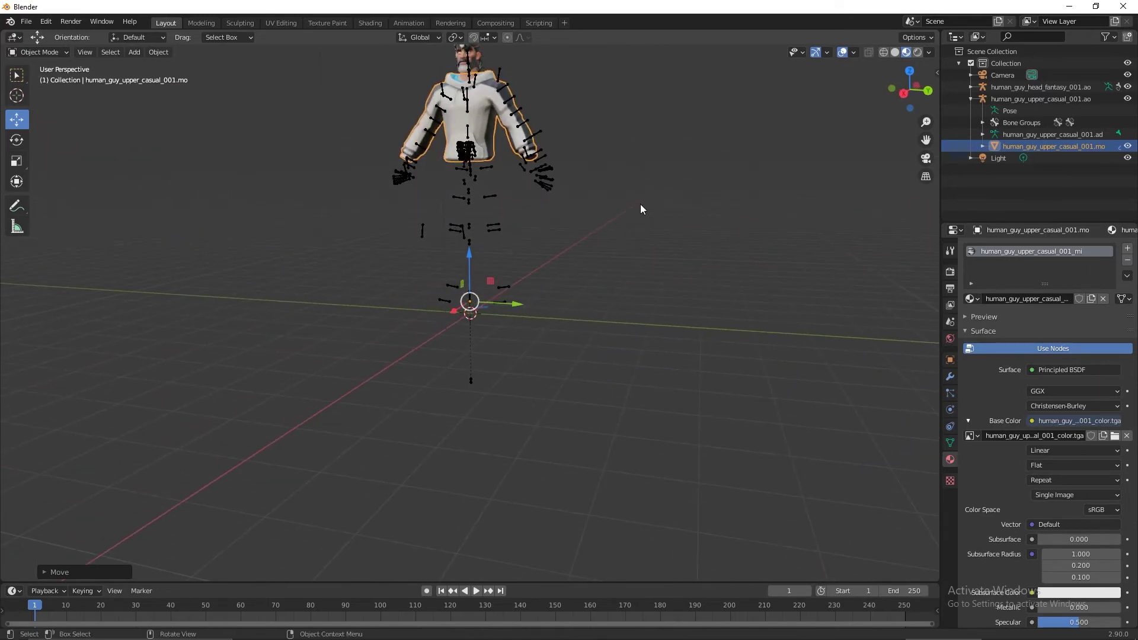
In UE Viewer, preview and export hair_fantasy_001_color from Textures > Hair > Fantasy, then return to Blender
key(alt+Tab)
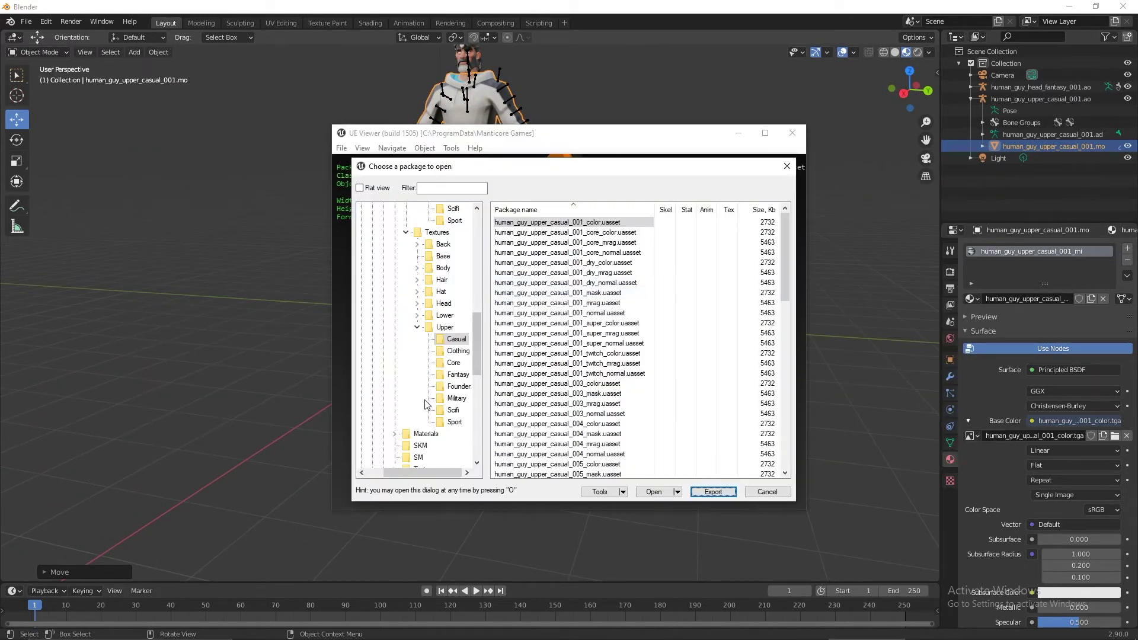
click(418, 280)
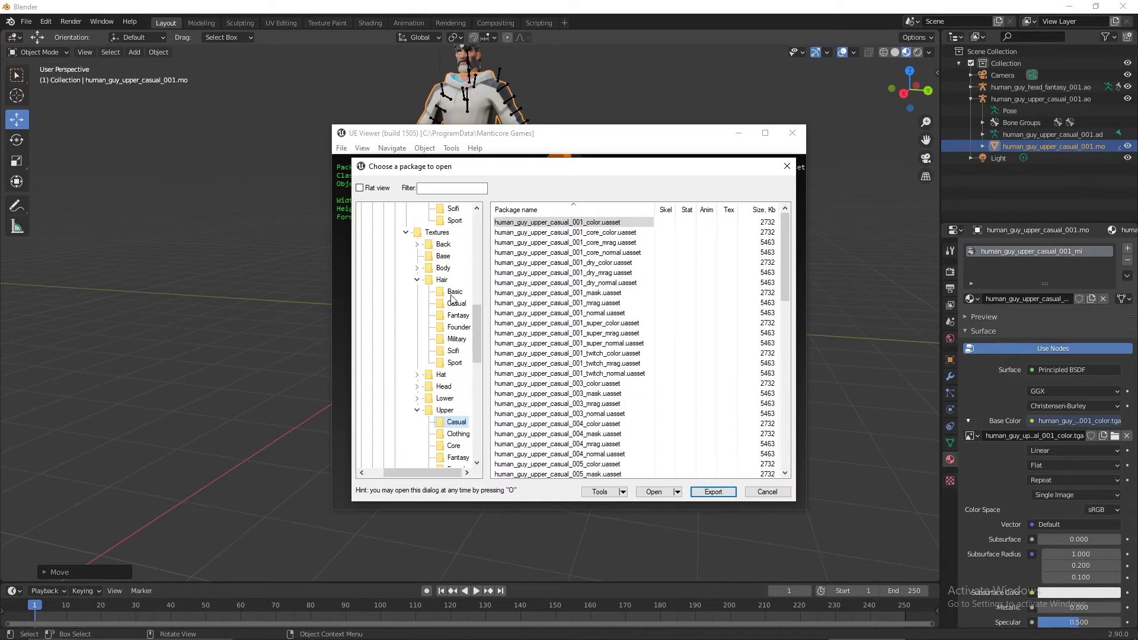
click(458, 315)
double_click(534, 222)
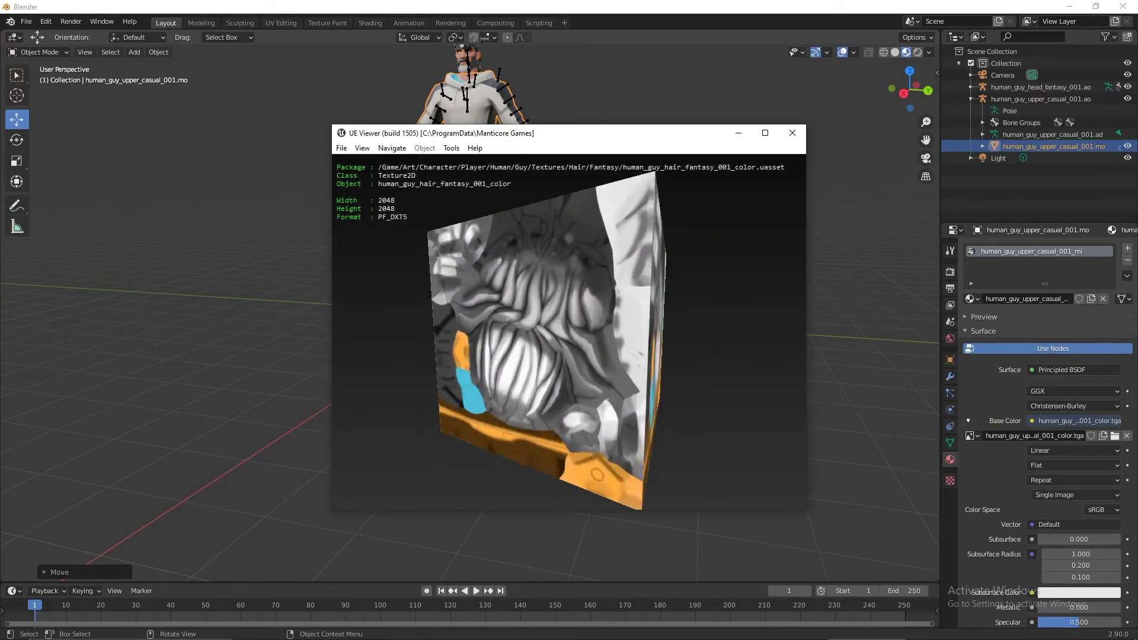
key(o)
click(713, 492)
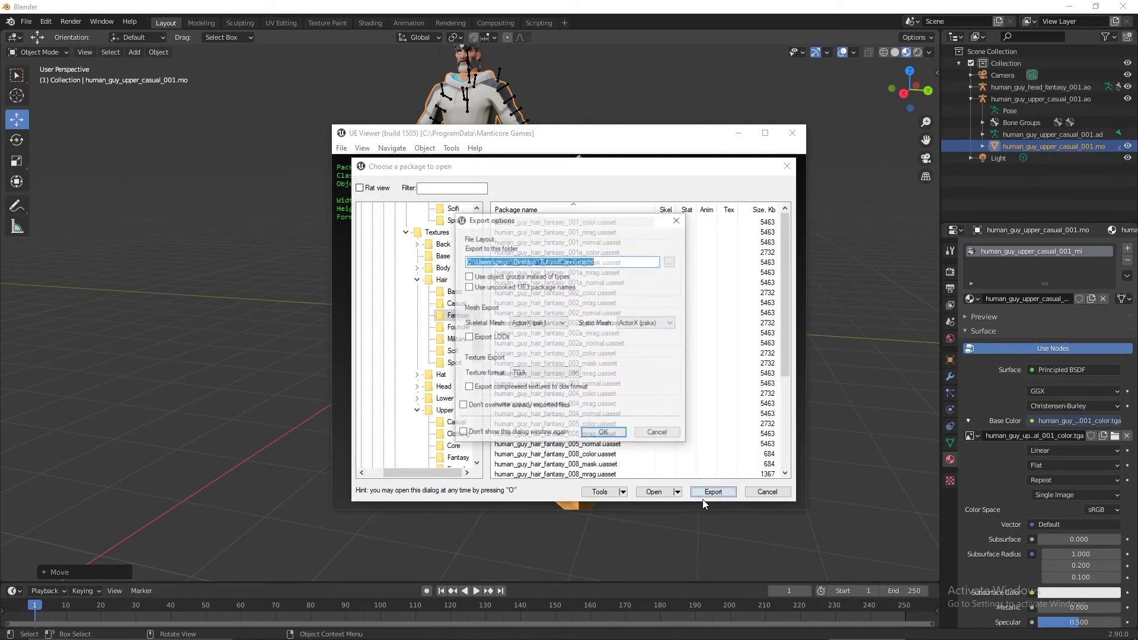
click(599, 432)
click(906, 289)
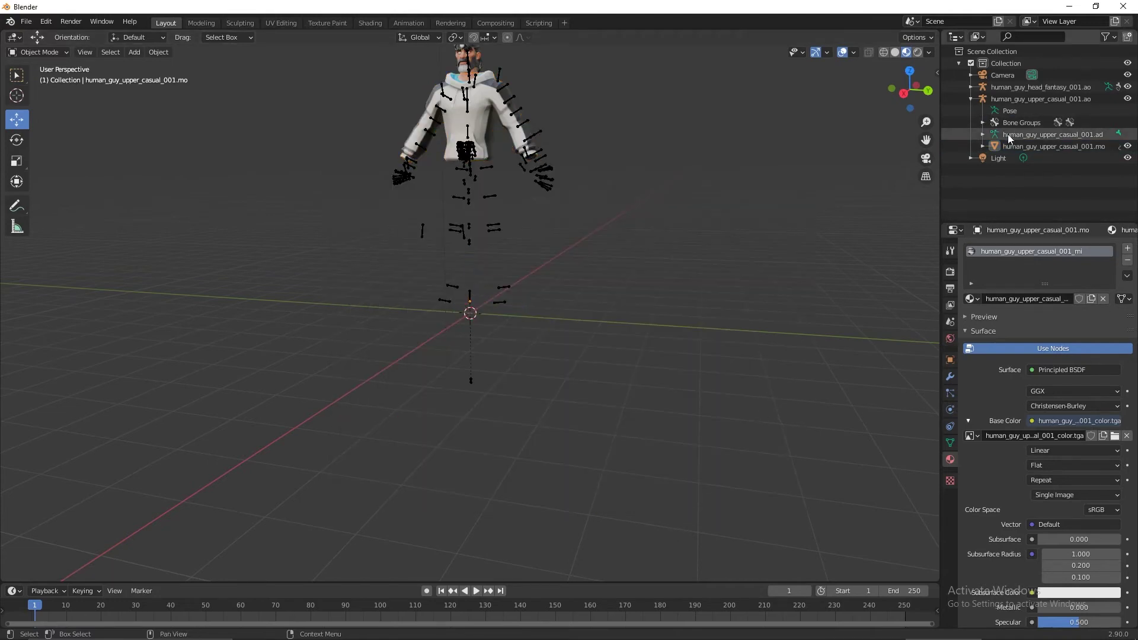
click(971, 87)
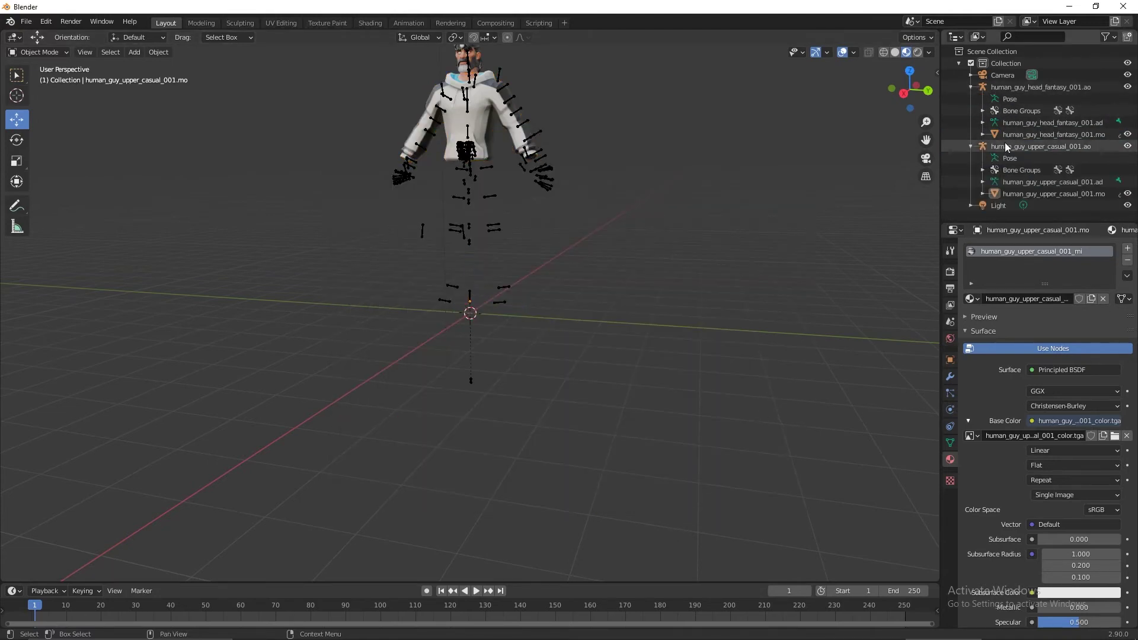
Select the head-and-hair mesh, look around the character, and enable nodes on the hair_fantasy material
click(1049, 134)
middle_drag(610, 338, 381, 205)
middle_drag(512, 229, 488, 264)
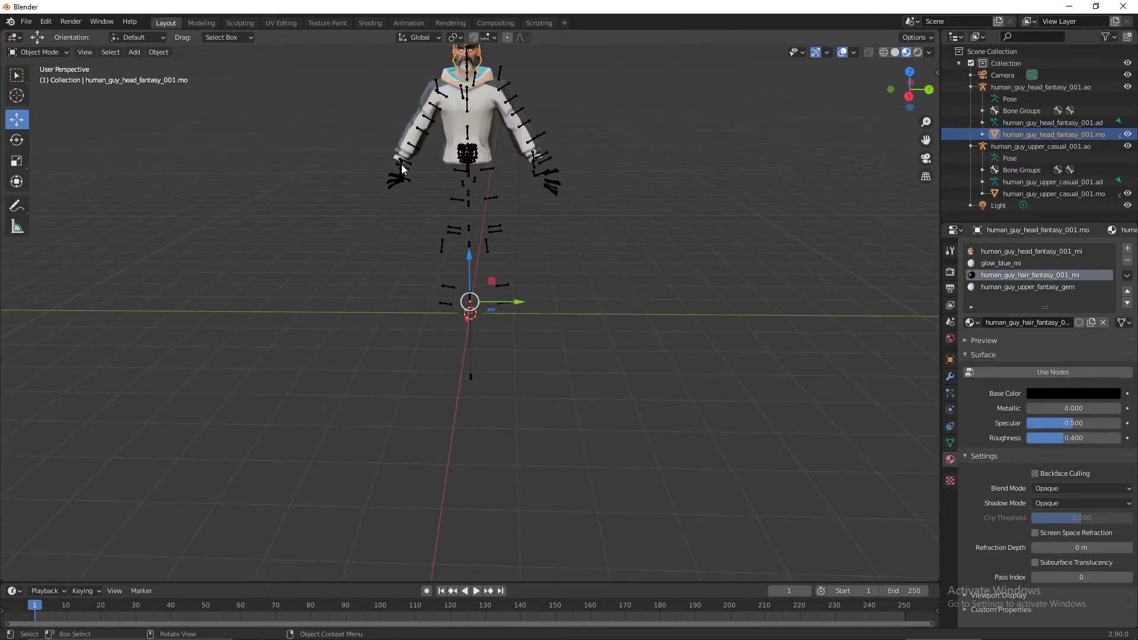
middle_drag(402, 169, 505, 178)
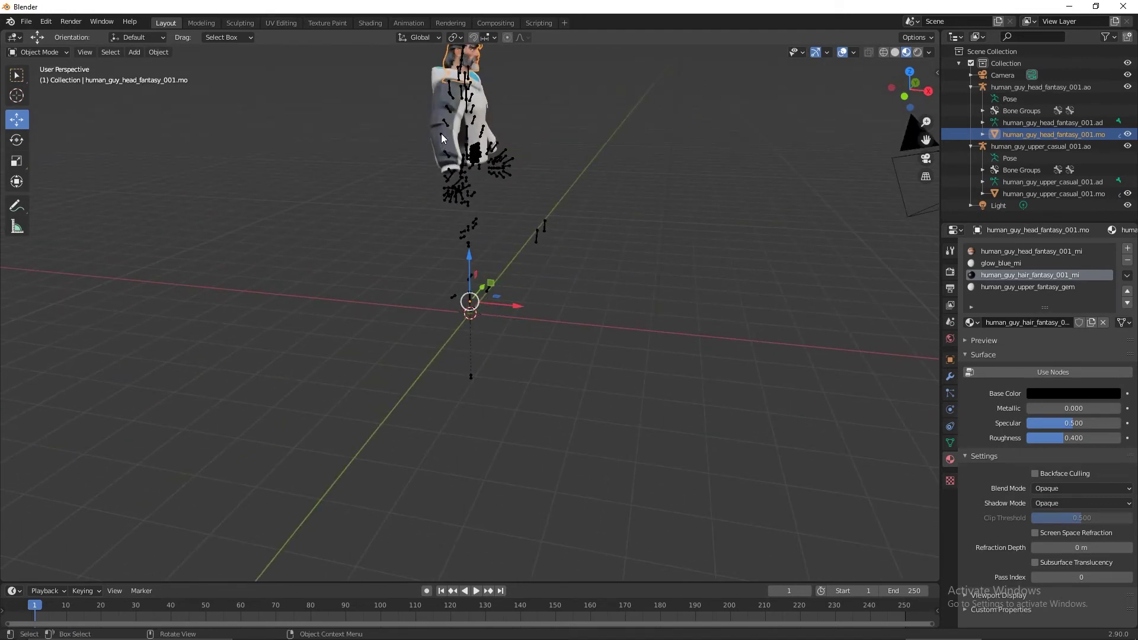
middle_drag(479, 191, 421, 176)
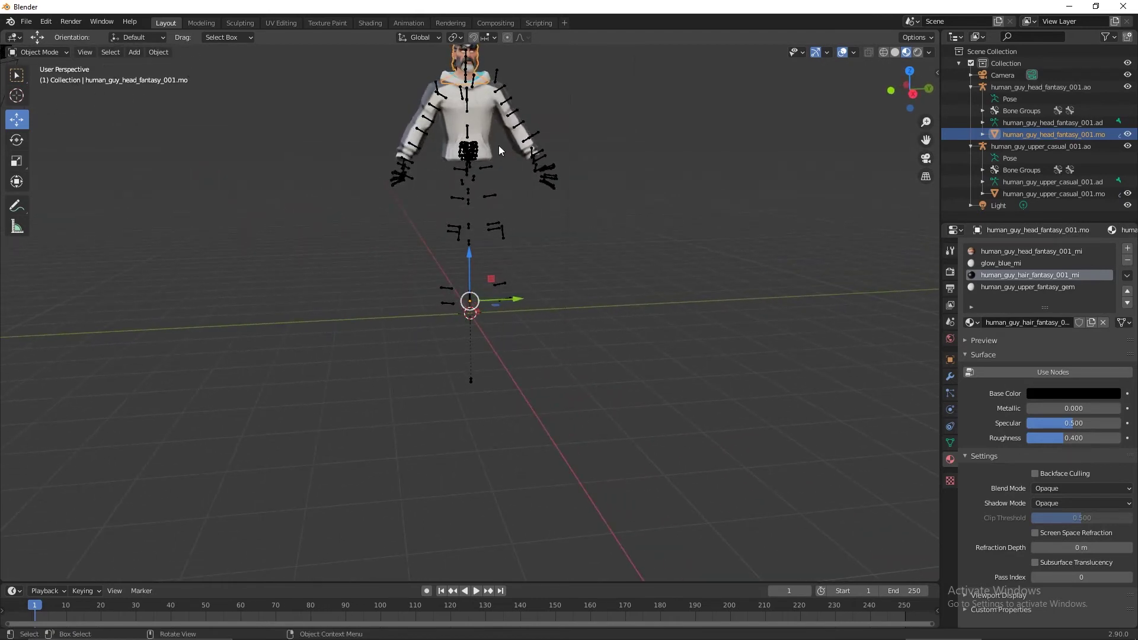
middle_drag(415, 189, 540, 209)
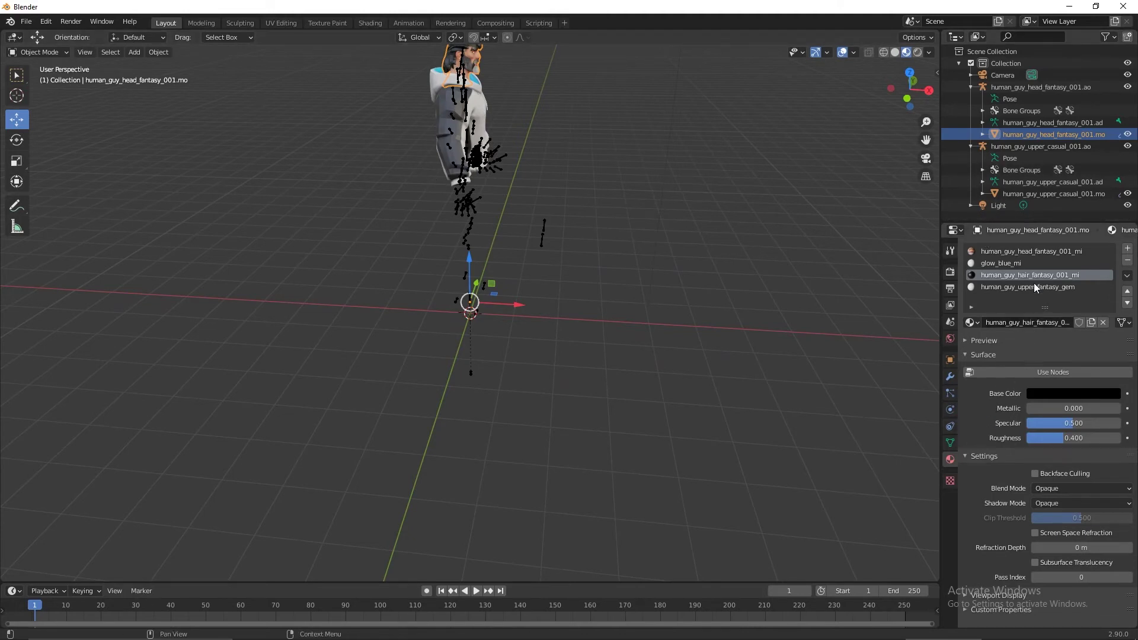
click(1046, 372)
Drive the hair material's Base Color with an Image Texture node
click(1031, 445)
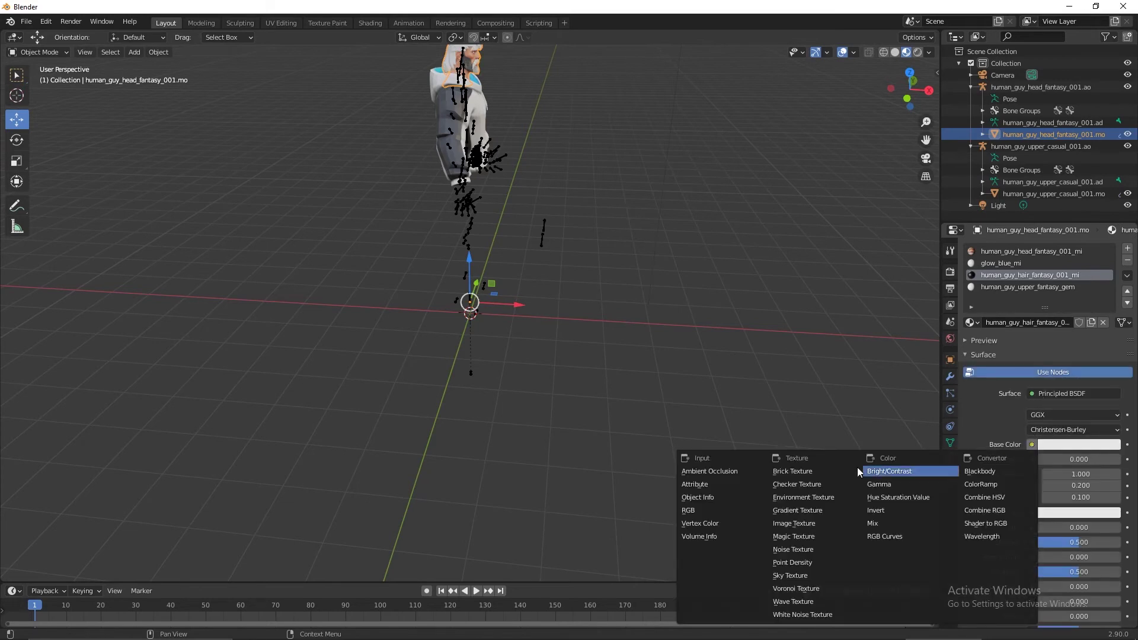
click(791, 527)
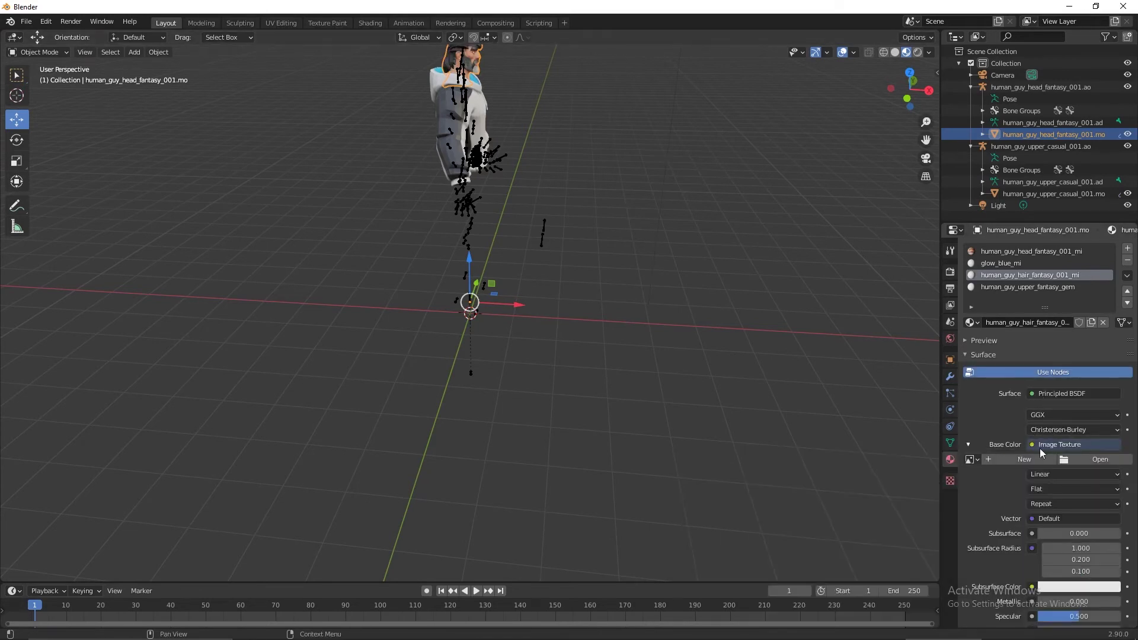
click(1093, 460)
Load human_guy_hair_fantasy_001_color.tga from Textures\Hair\Fantasy as the hair texture, then return to UE Viewer
click(314, 267)
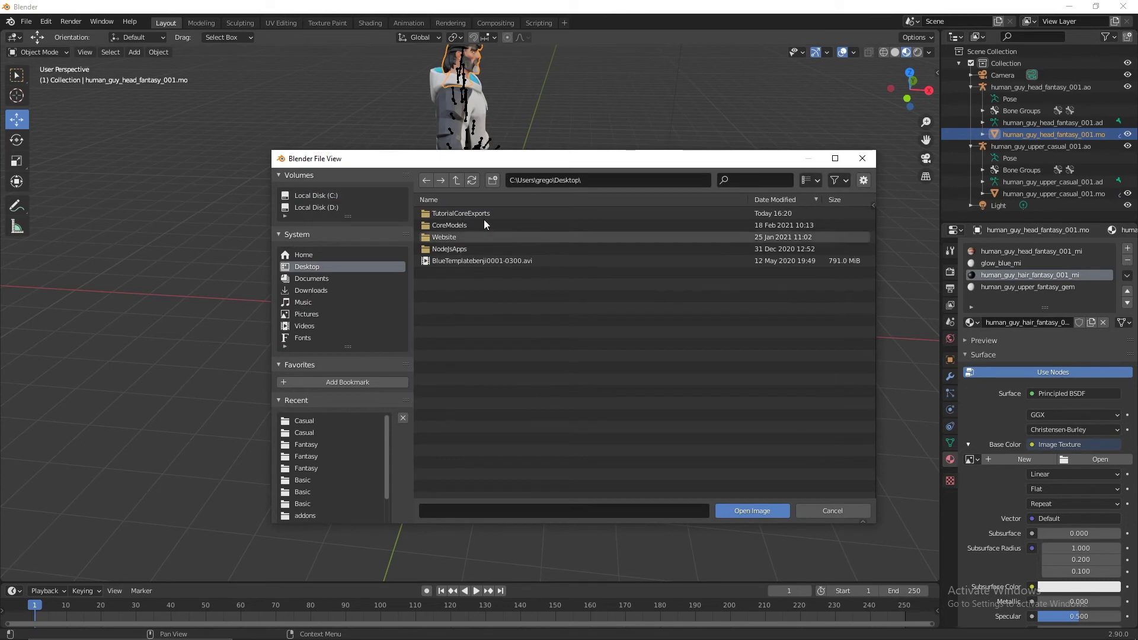
click(475, 237)
double_click(486, 213)
double_click(486, 214)
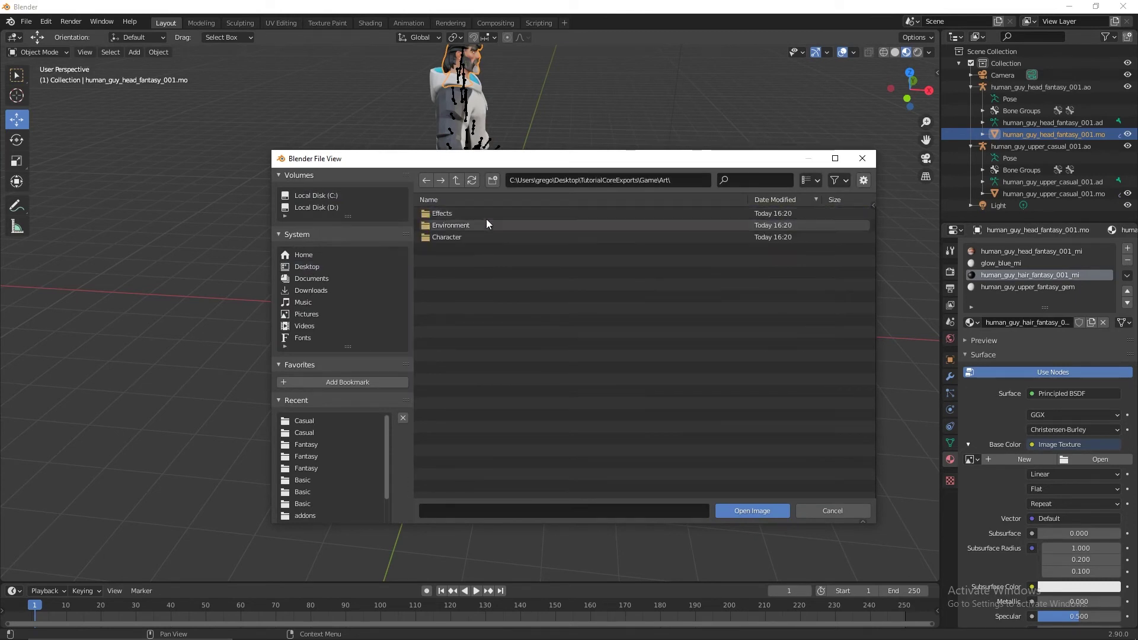
double_click(485, 234)
double_click(463, 215)
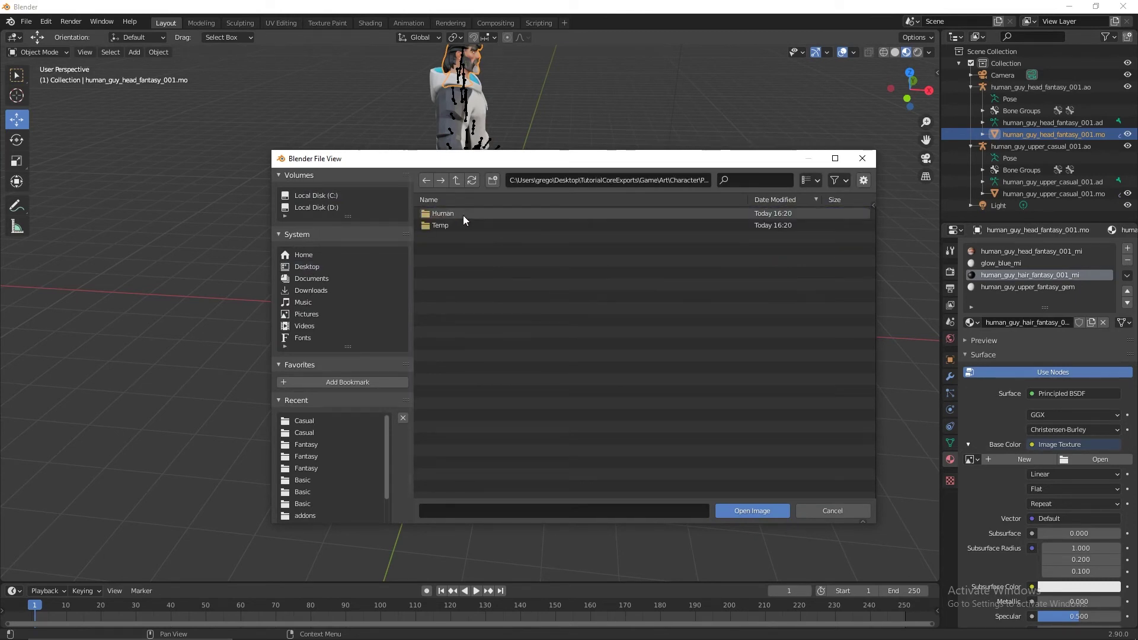
double_click(459, 212)
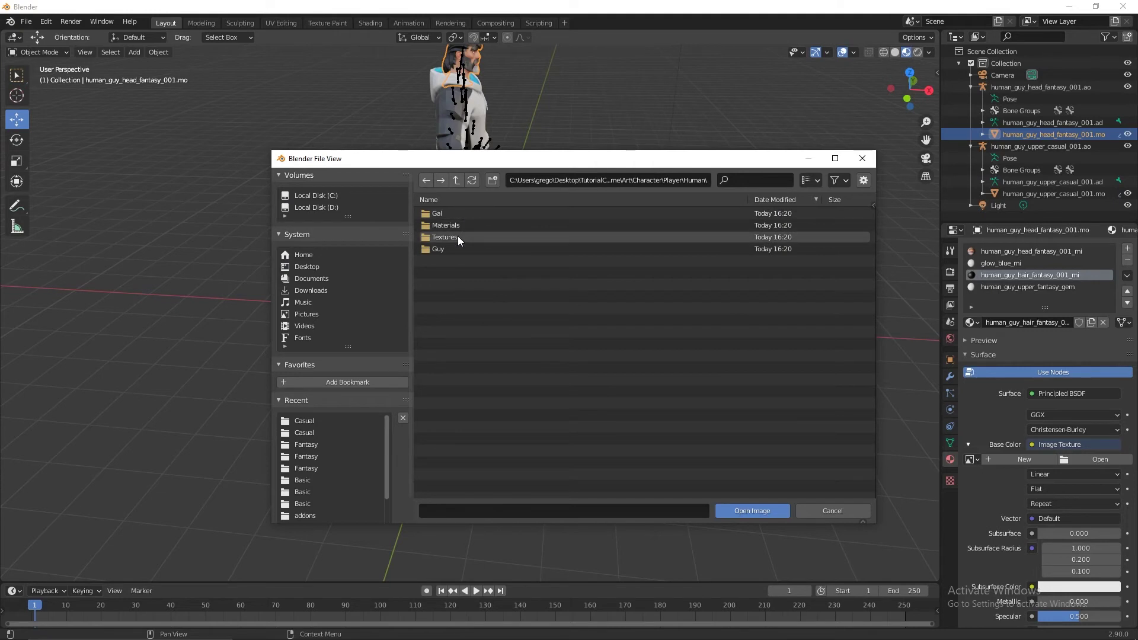
double_click(449, 246)
double_click(455, 239)
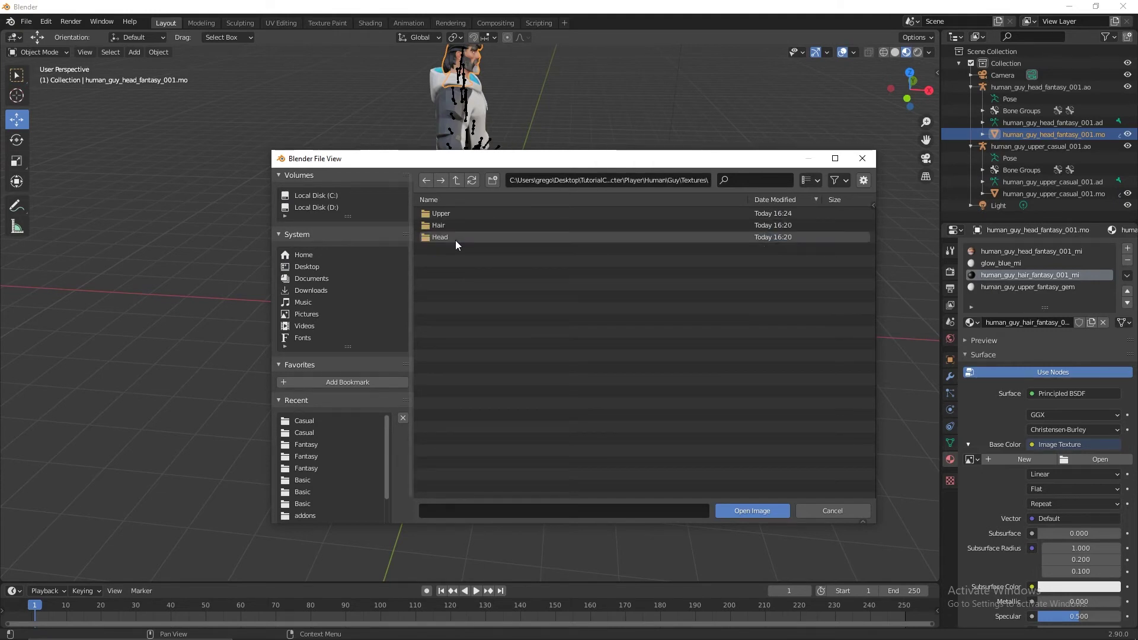
double_click(450, 226)
double_click(447, 215)
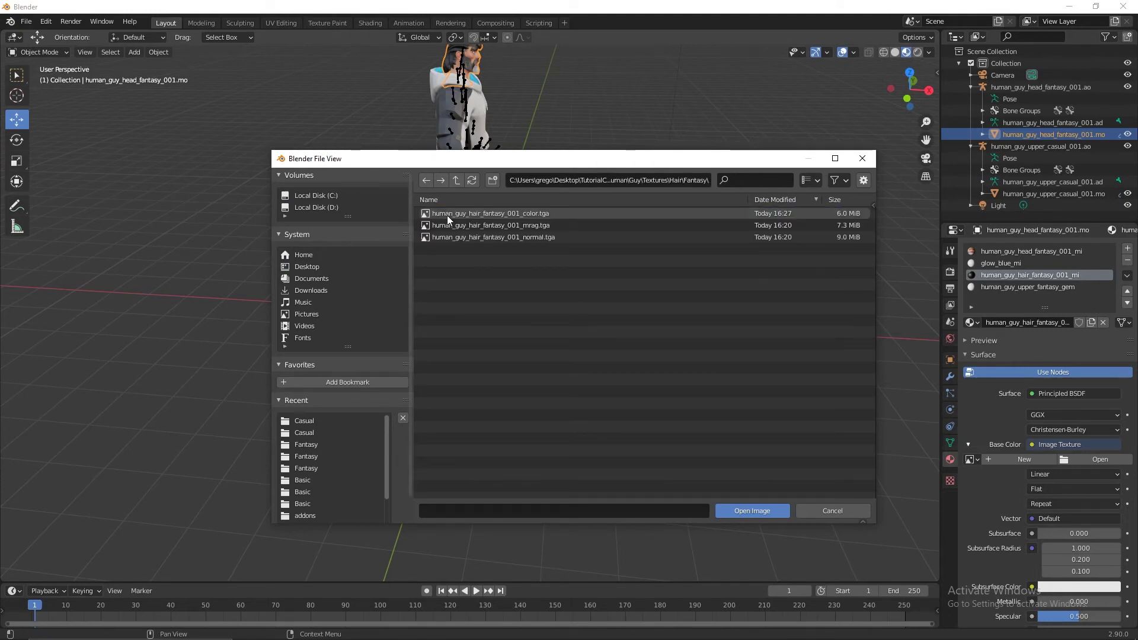
click(447, 215)
click(764, 509)
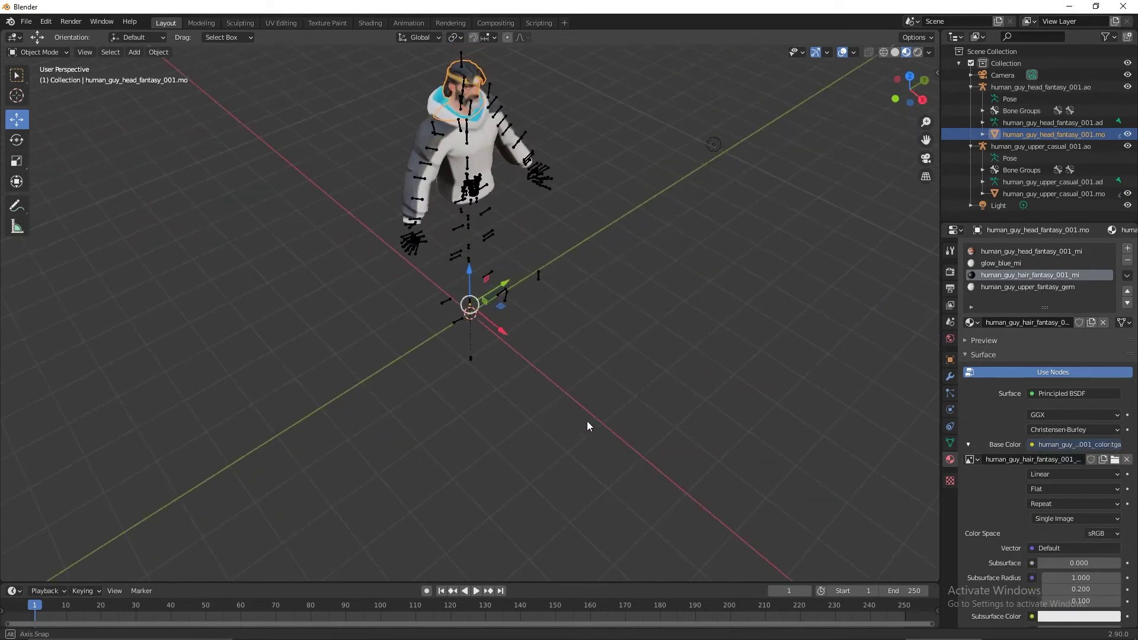
middle_drag(587, 422, 557, 349)
key(alt+Tab)
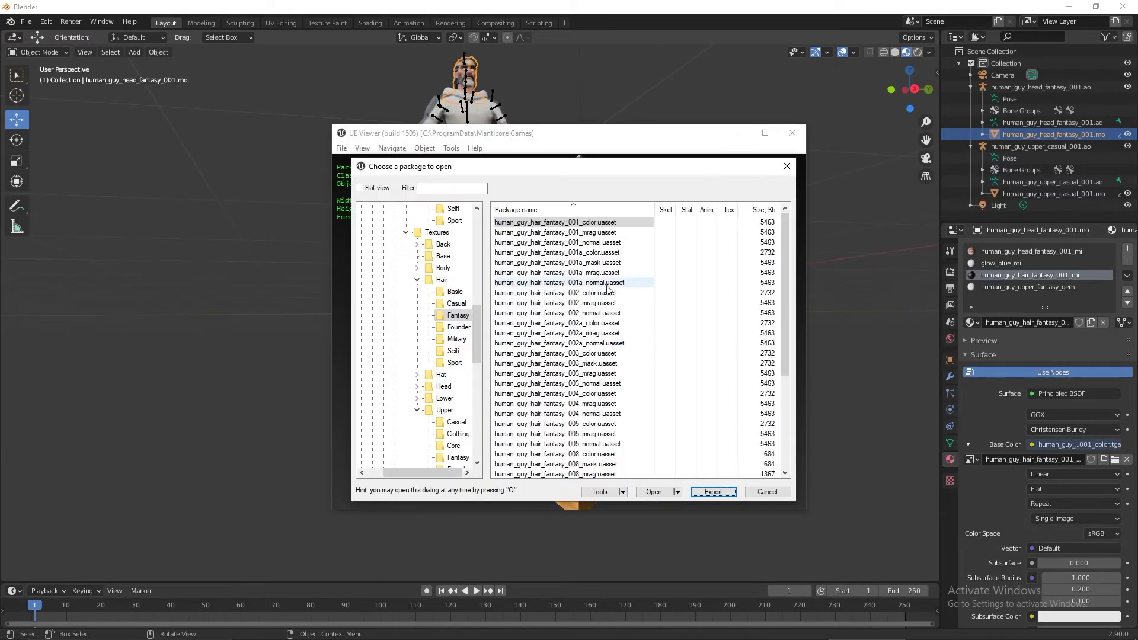
Expand Mount > MiniTank > SKM and preview the basic MiniTank mesh
scroll(391, 319, up, 10)
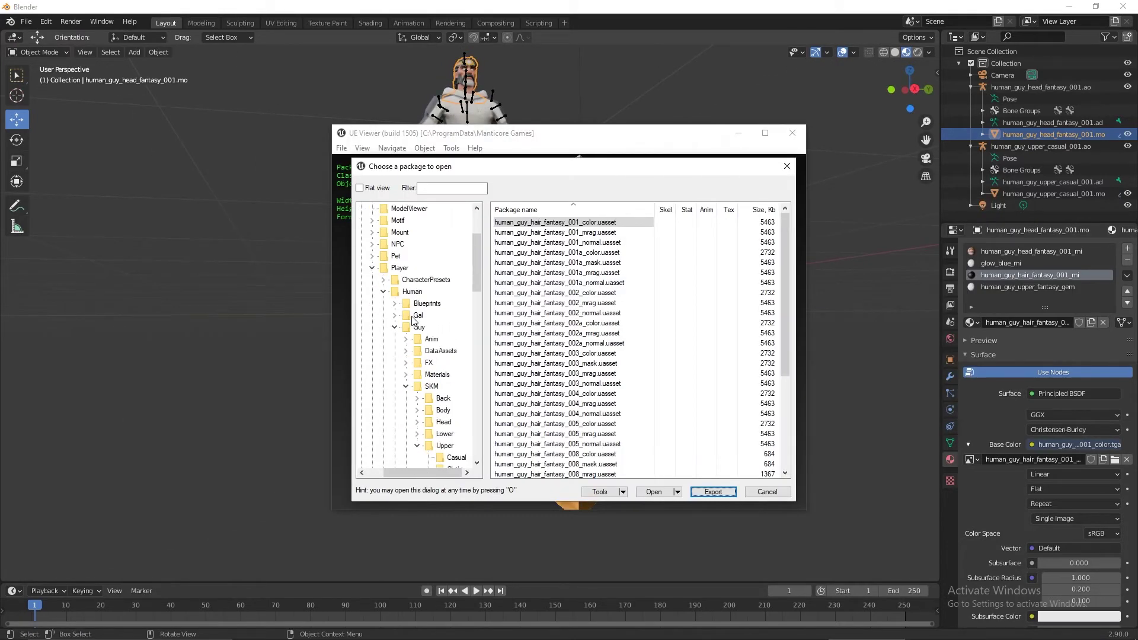
click(372, 233)
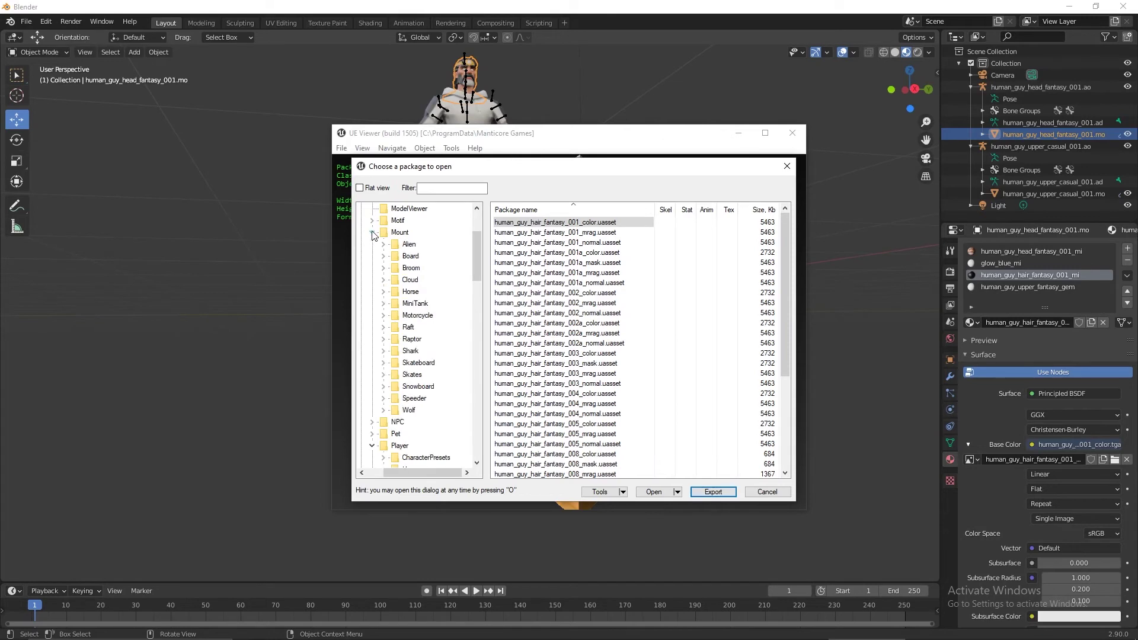
click(383, 303)
click(395, 374)
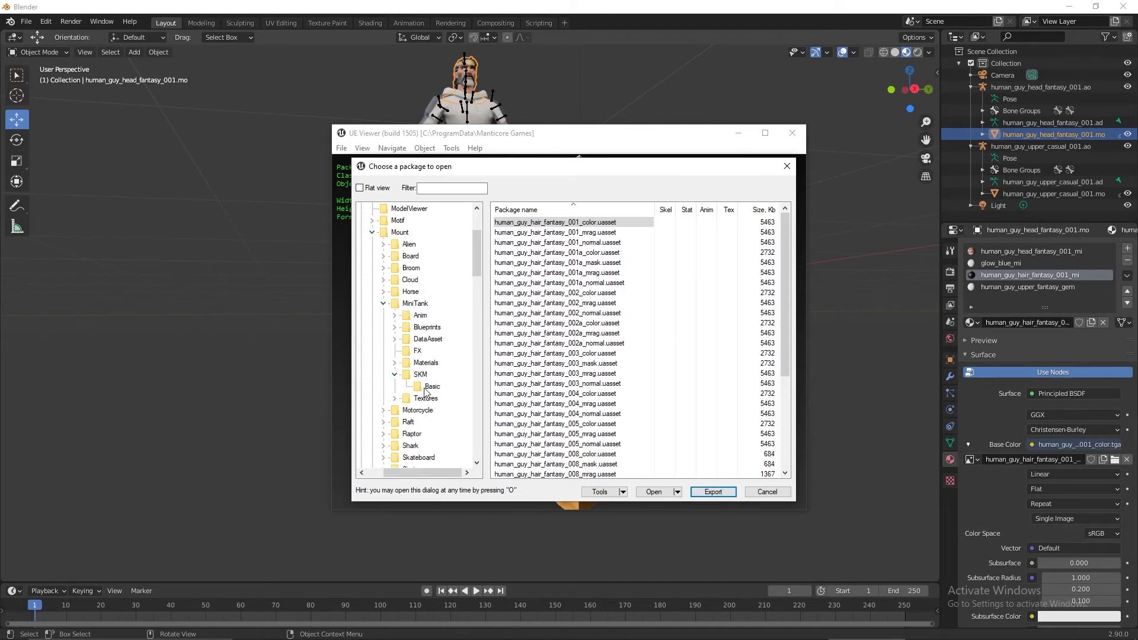
click(425, 387)
double_click(563, 222)
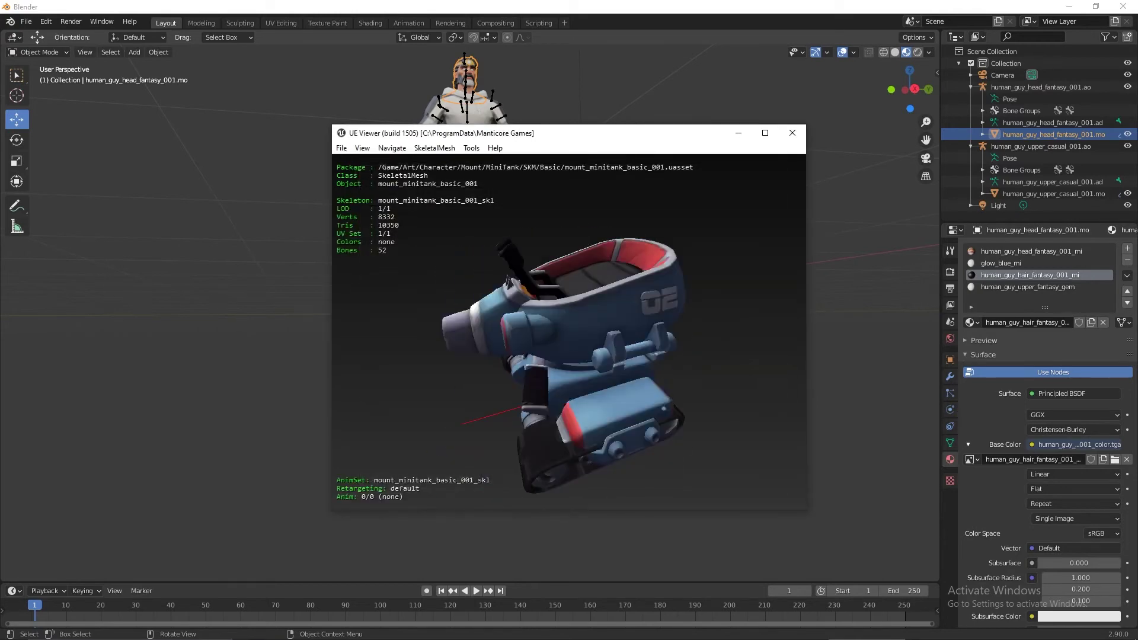
key(o)
Preview the MiniTank base textures: the first one, 001b mrag, 001b colour and 001a colour
click(426, 398)
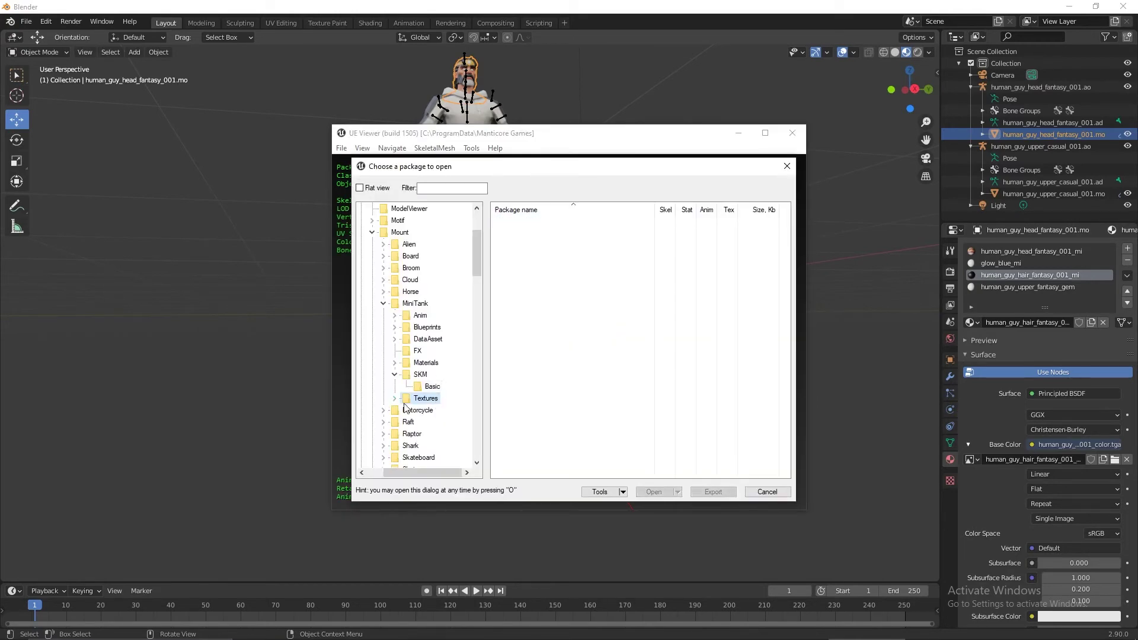
click(433, 423)
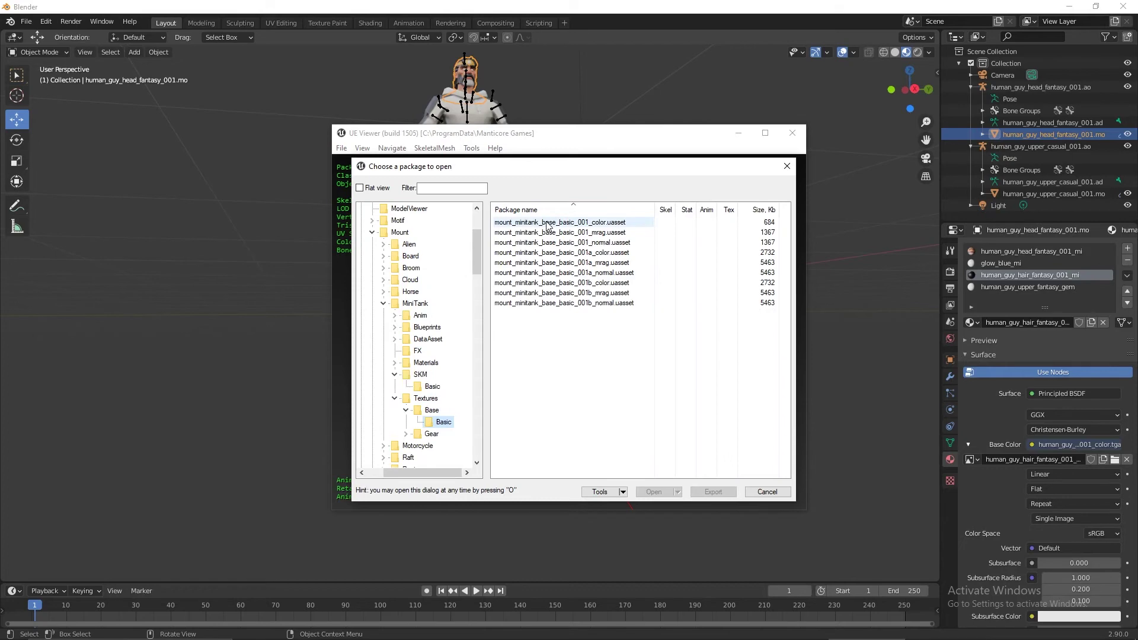
double_click(551, 223)
key(o)
double_click(602, 292)
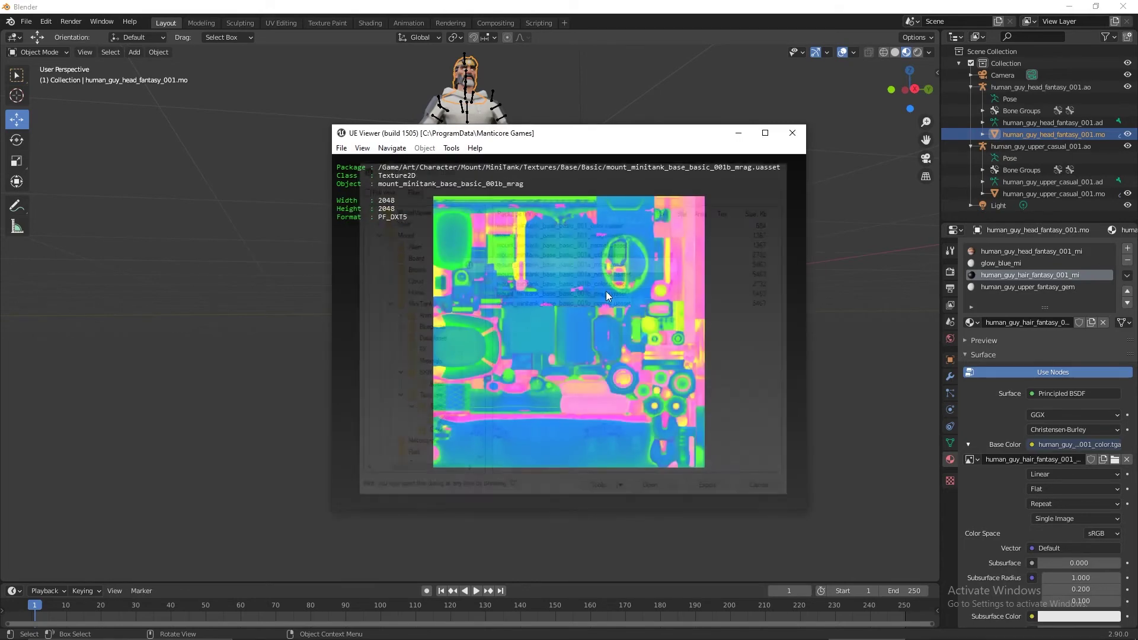
key(o)
click(616, 284)
double_click(616, 283)
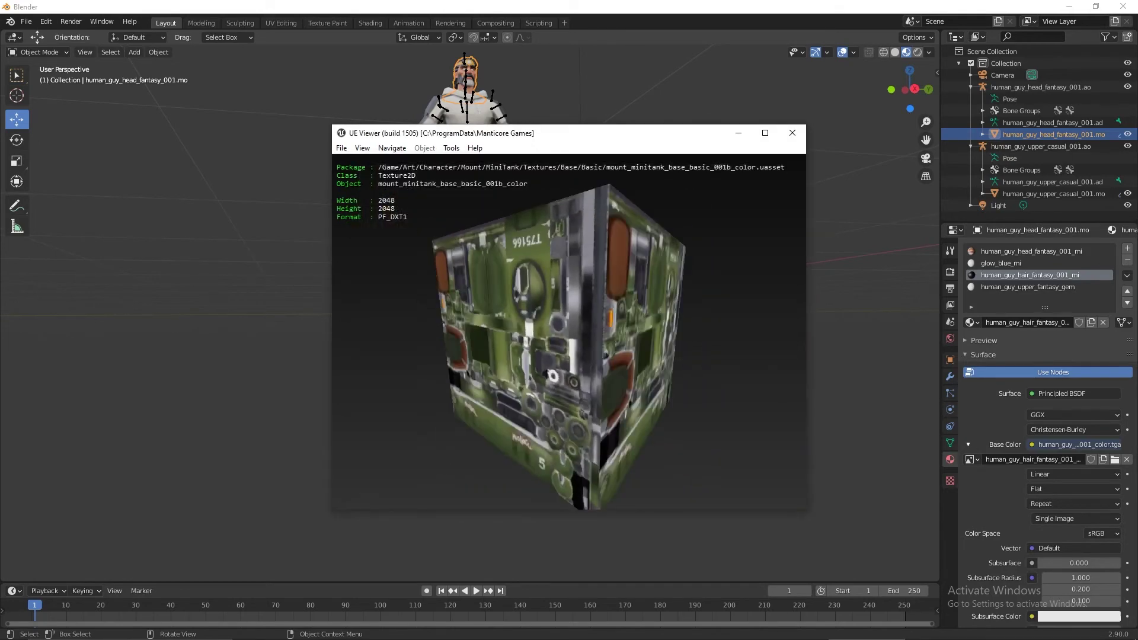
key(o)
double_click(616, 252)
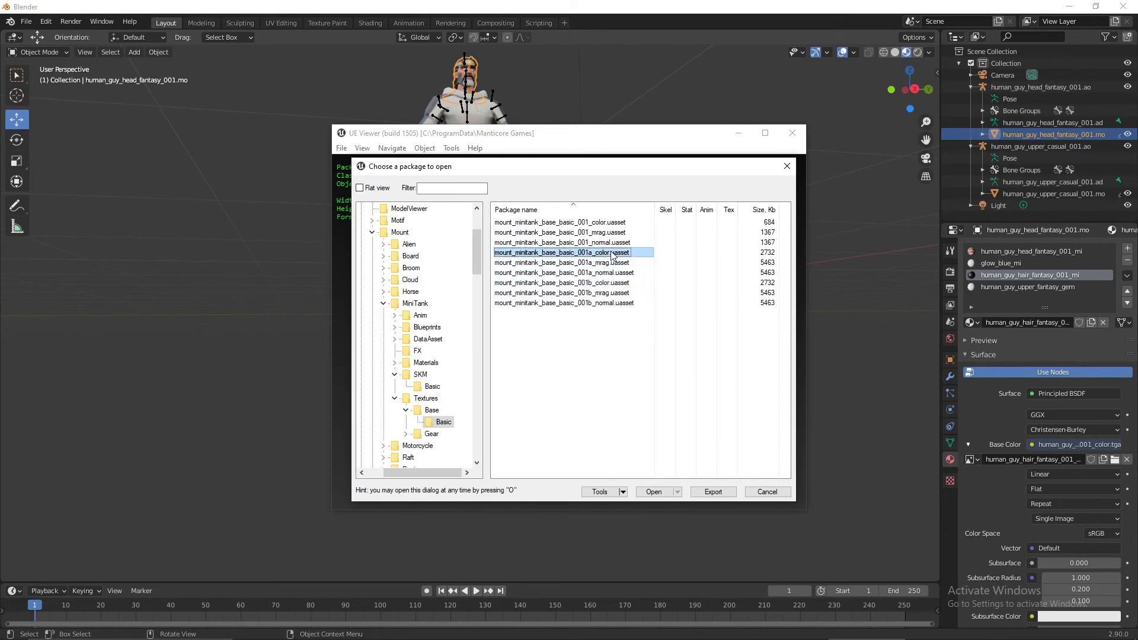
key(o)
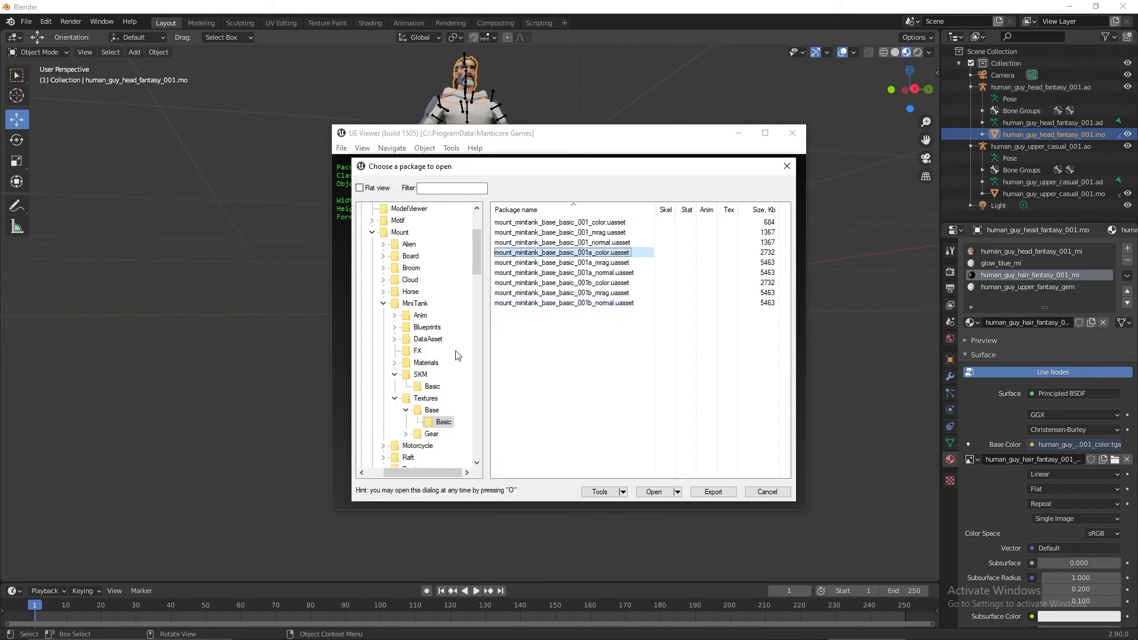
Collapse the MiniTank texture, MiniTank and Mount folders in the package tree
click(395, 375)
click(394, 386)
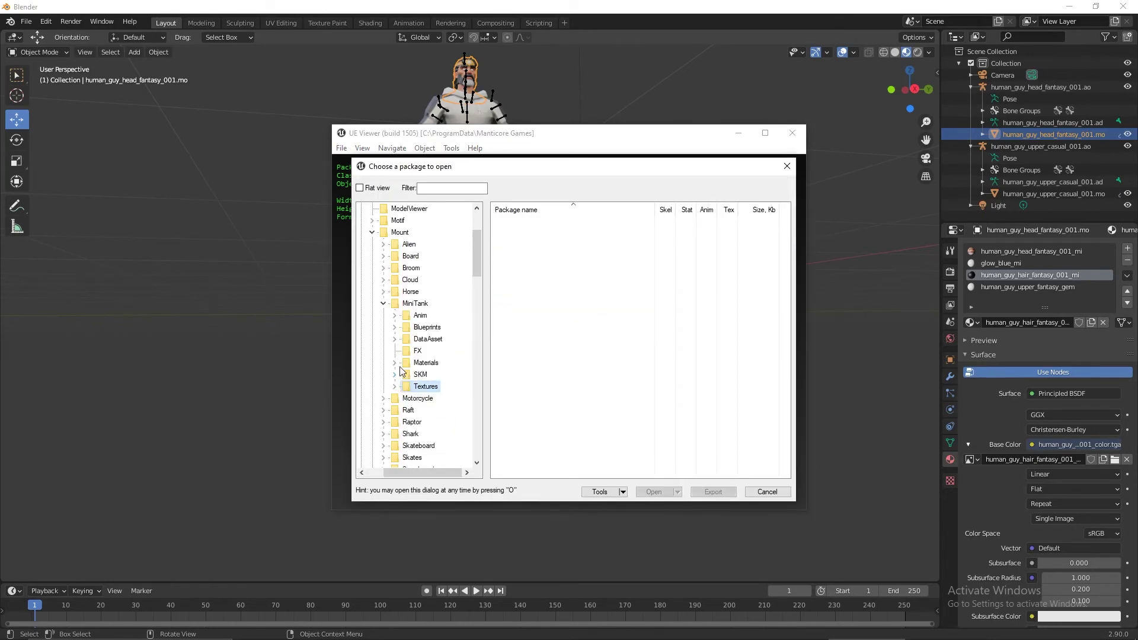
click(382, 304)
click(373, 233)
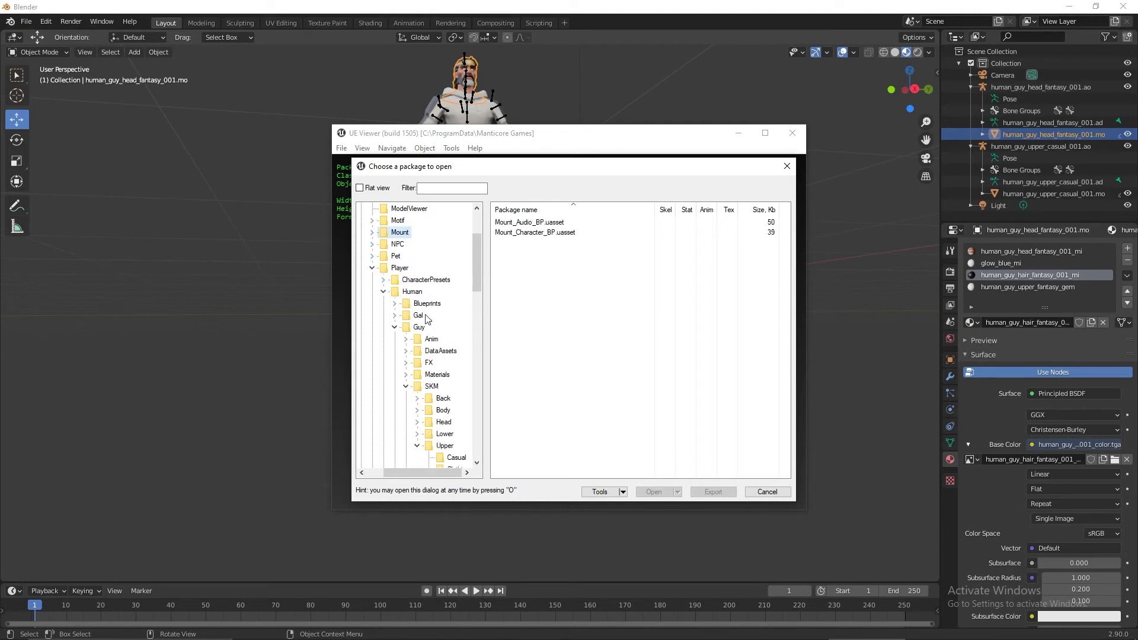
Expand SKM > Body > Basic and preview body meshes 001 and 004
scroll(426, 319, down, 4)
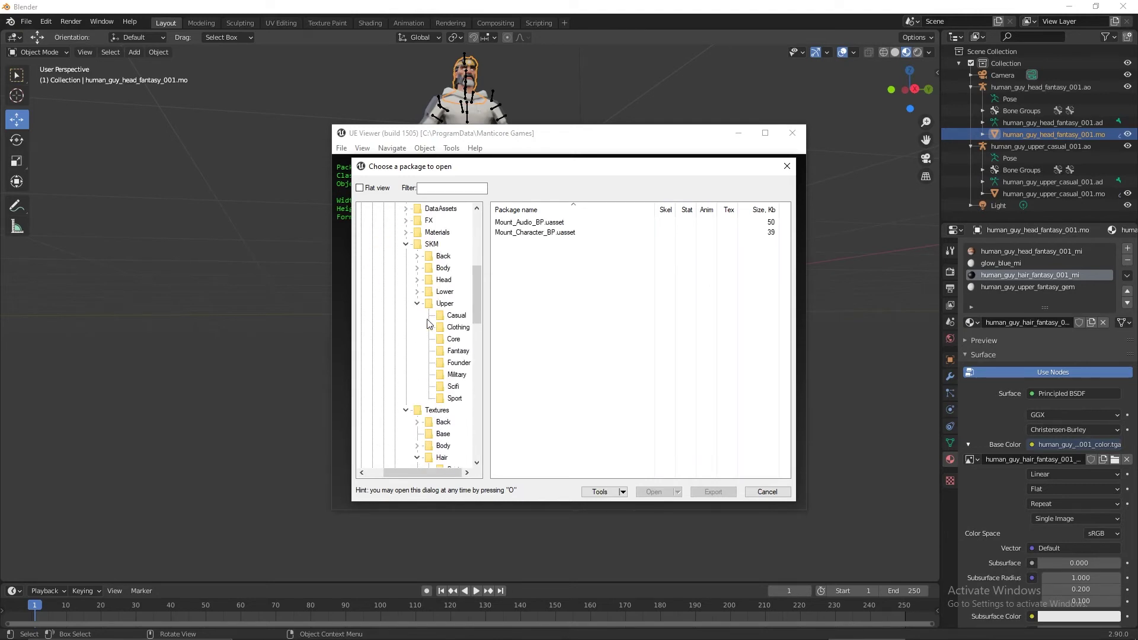
click(417, 268)
click(442, 281)
double_click(534, 222)
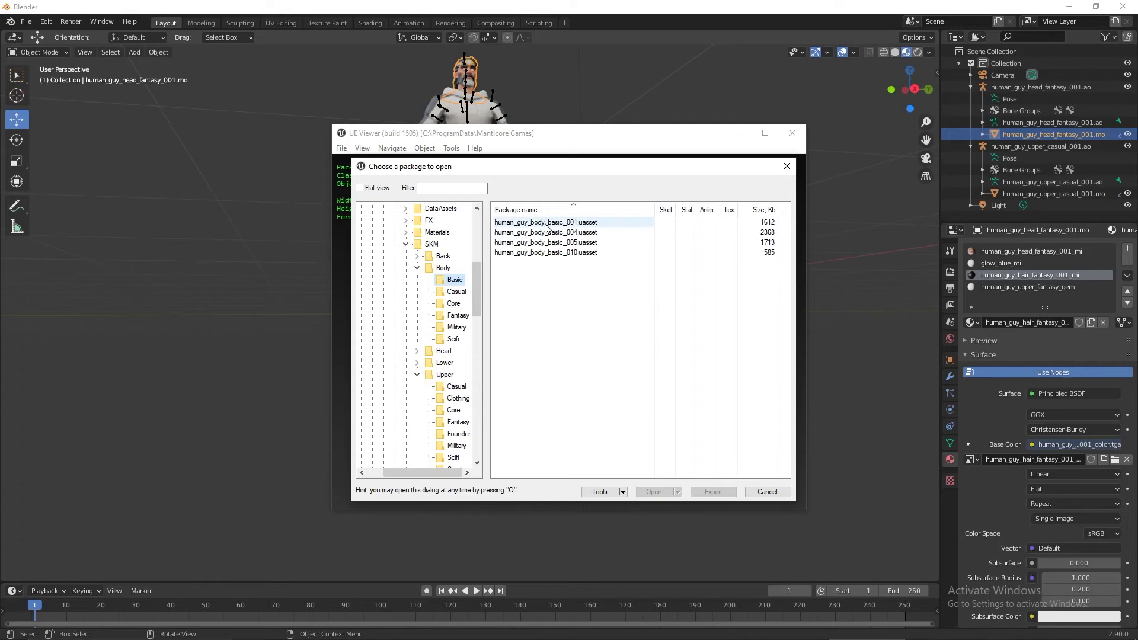
key(o)
click(589, 232)
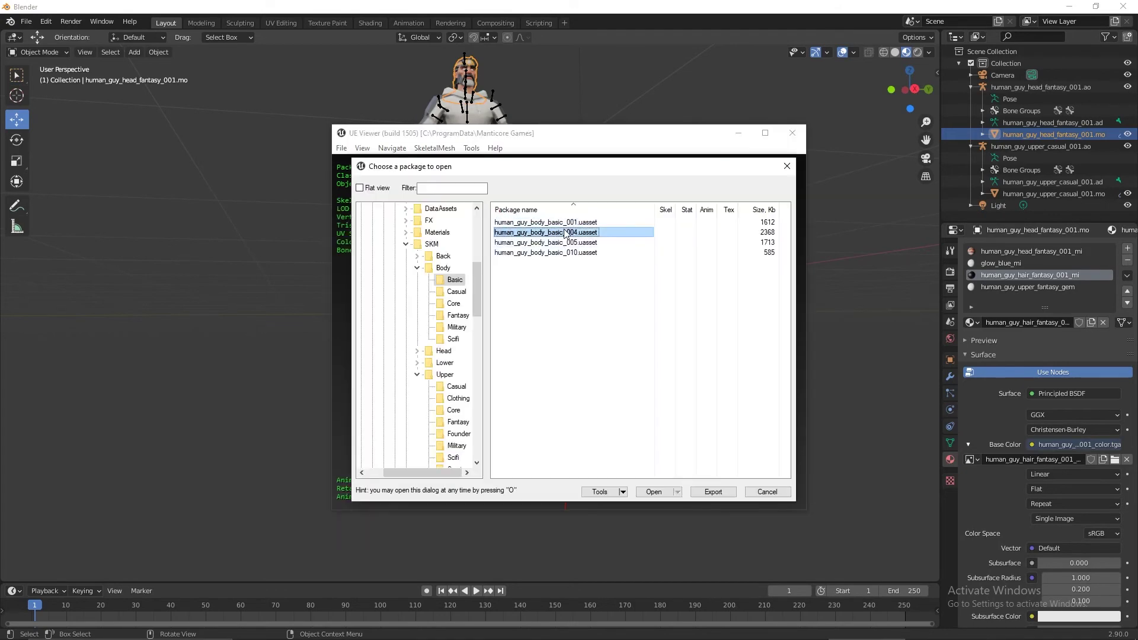
double_click(589, 233)
key(o)
Preview body meshes 005 and 010, then select and preview 001 again
click(590, 242)
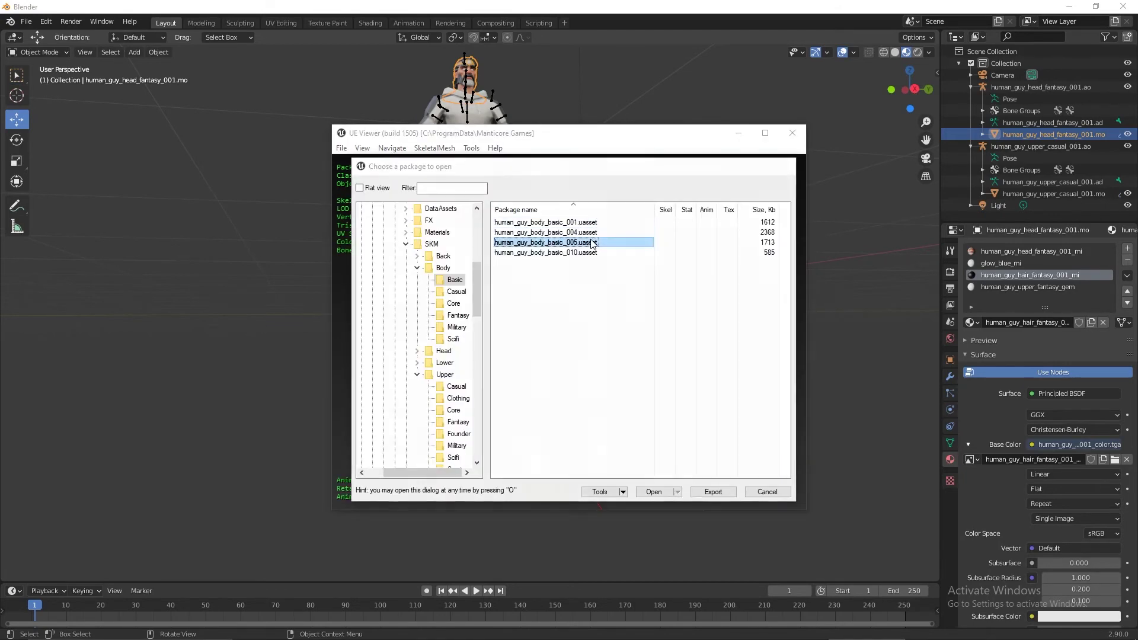
double_click(593, 243)
key(o)
double_click(604, 253)
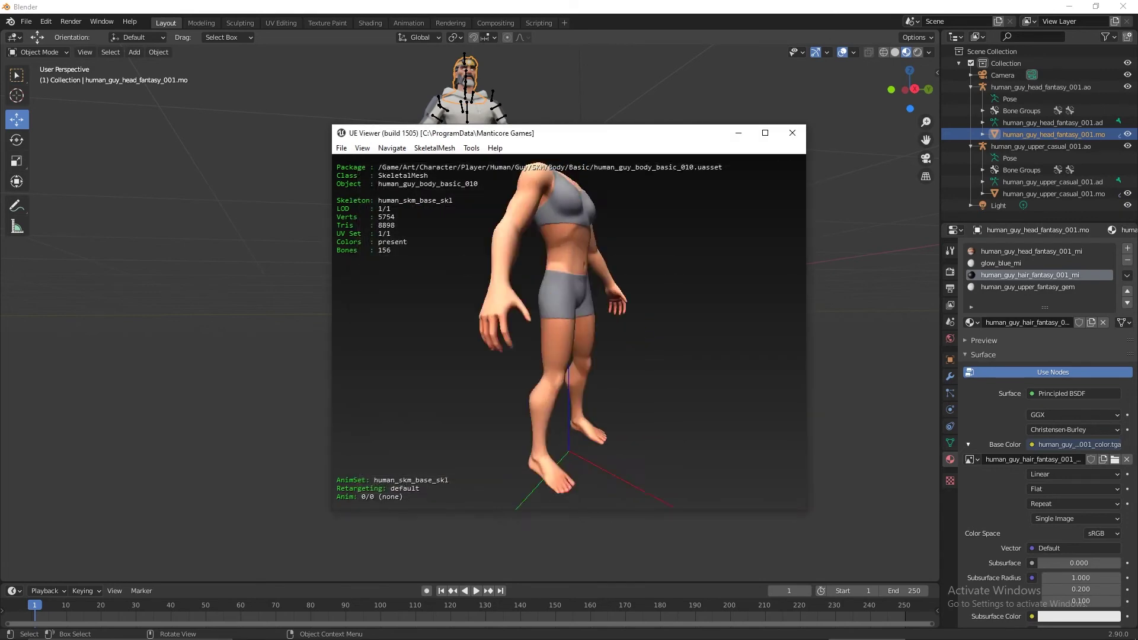
key(o)
click(576, 222)
double_click(576, 222)
key(o)
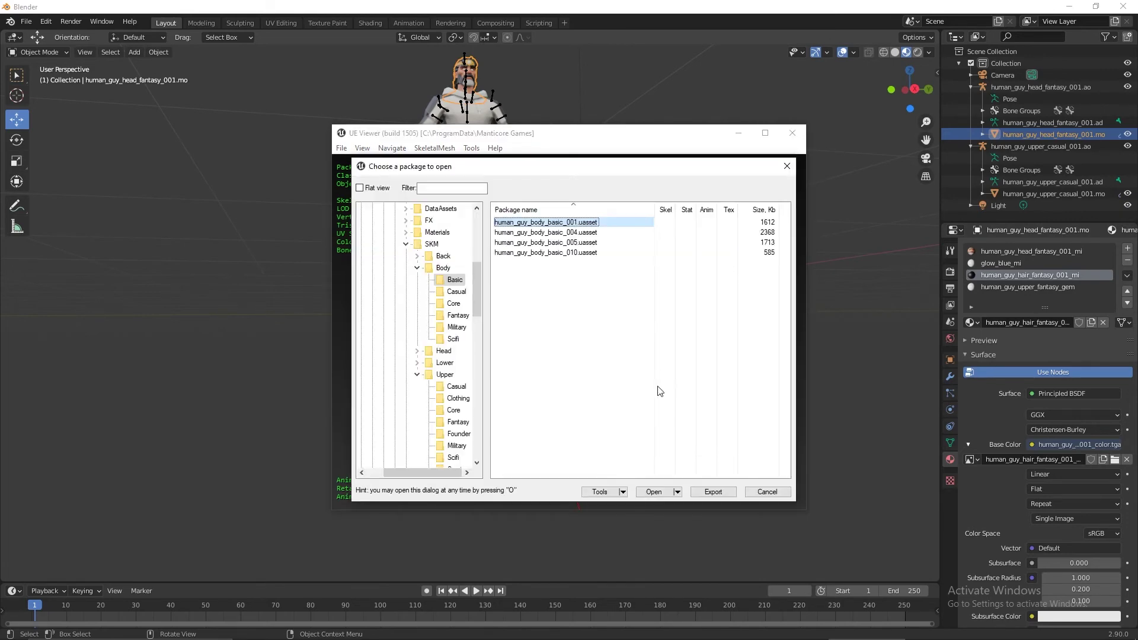
Export human_guy_body_basic_001 with default settings and return to Blender
click(713, 492)
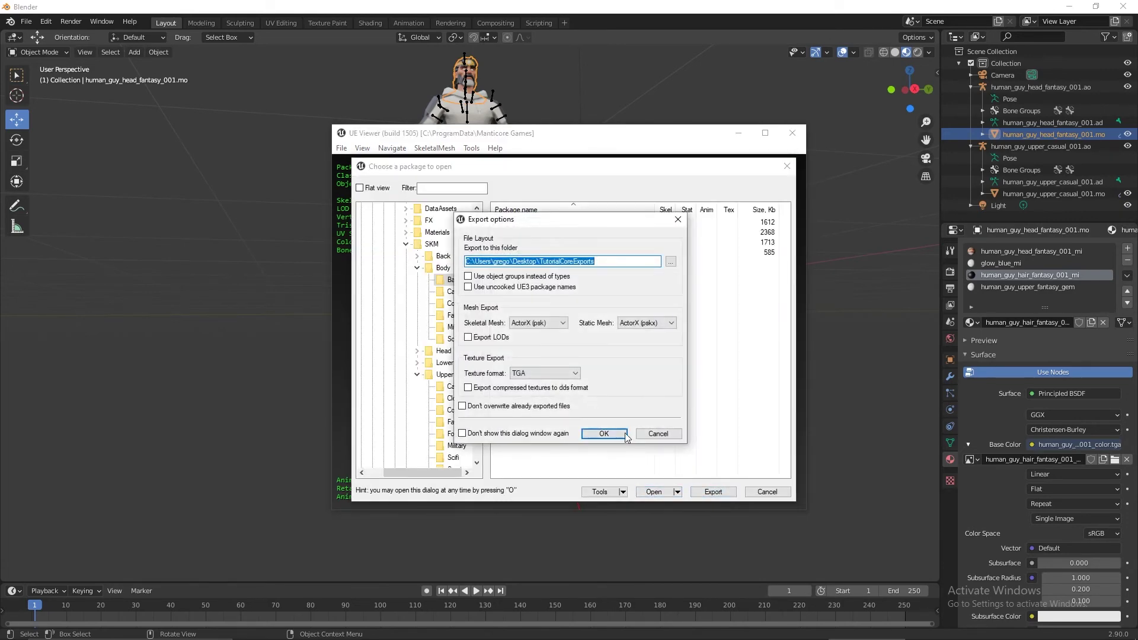
click(600, 434)
click(887, 346)
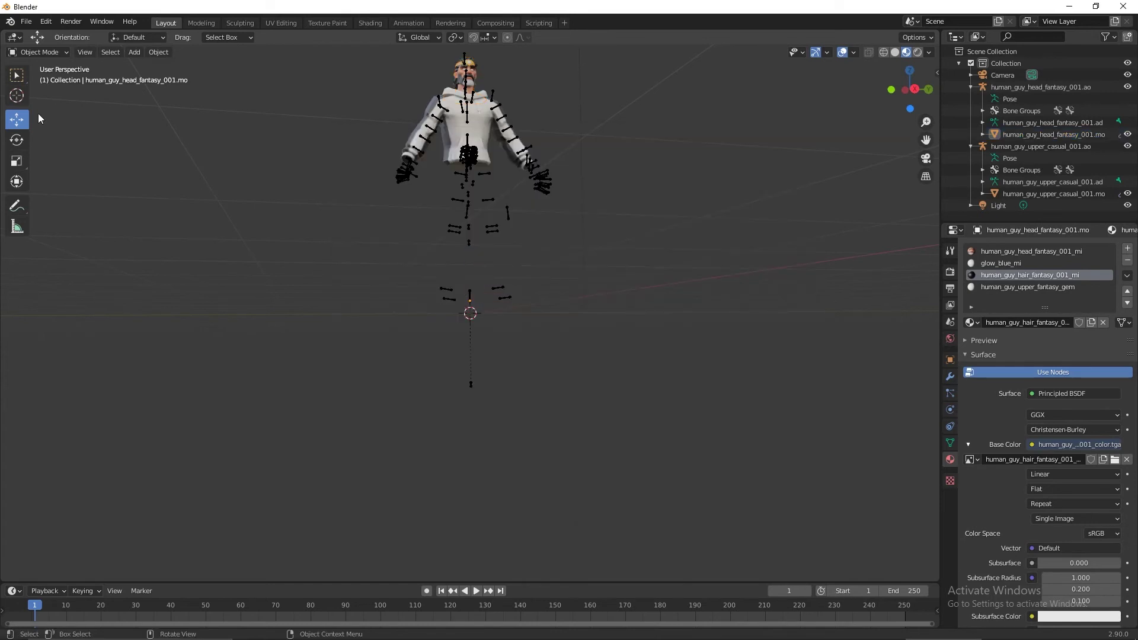
Start a File > Import of a Skeleton Mesh (.psk)
click(26, 21)
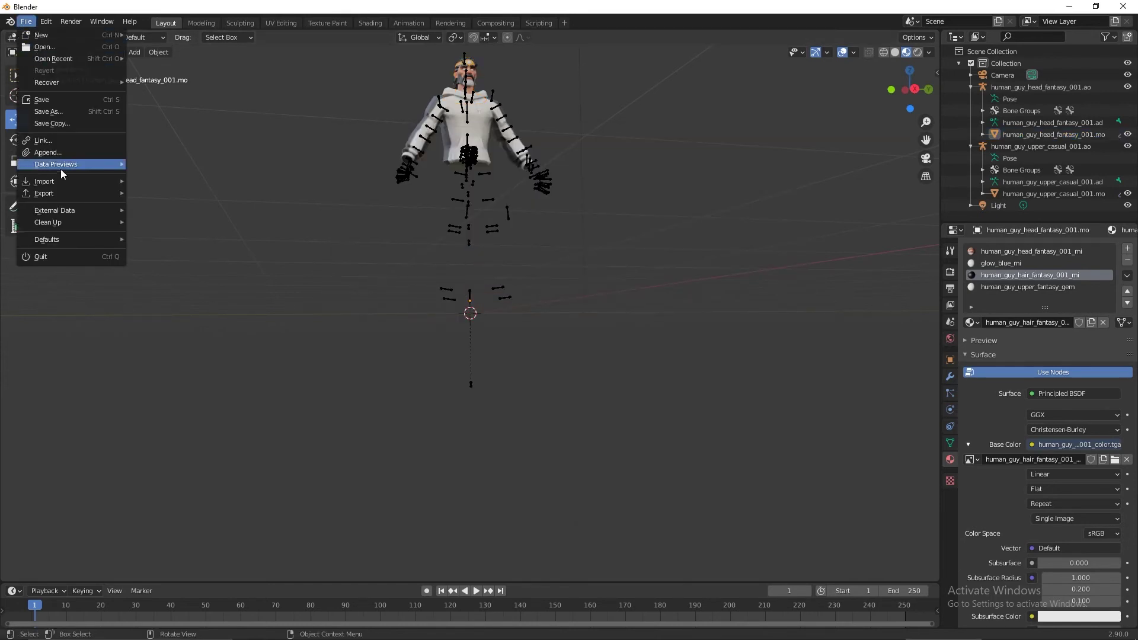
mouse_move(97, 83)
middle_drag(441, 208, 652, 205)
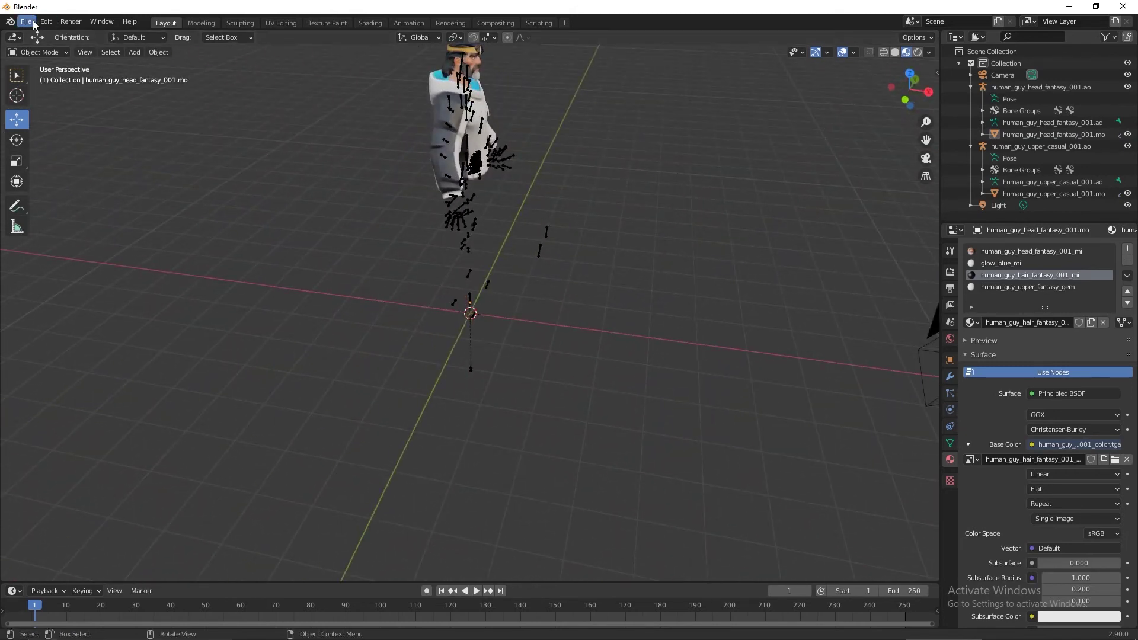
key(b)
middle_drag(636, 173, 521, 181)
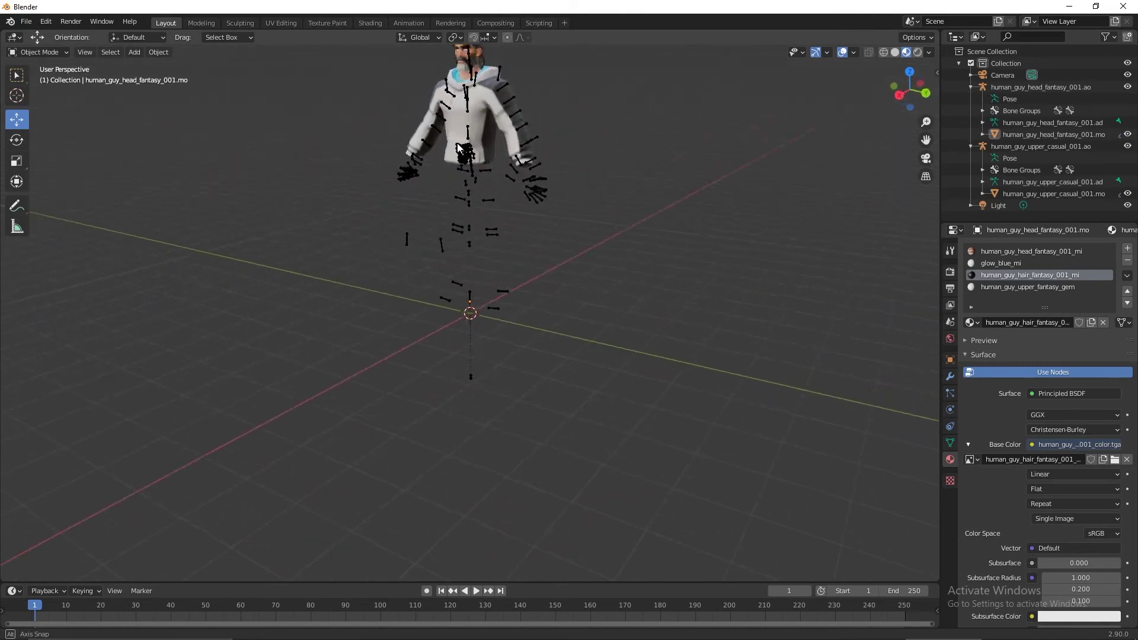
click(29, 25)
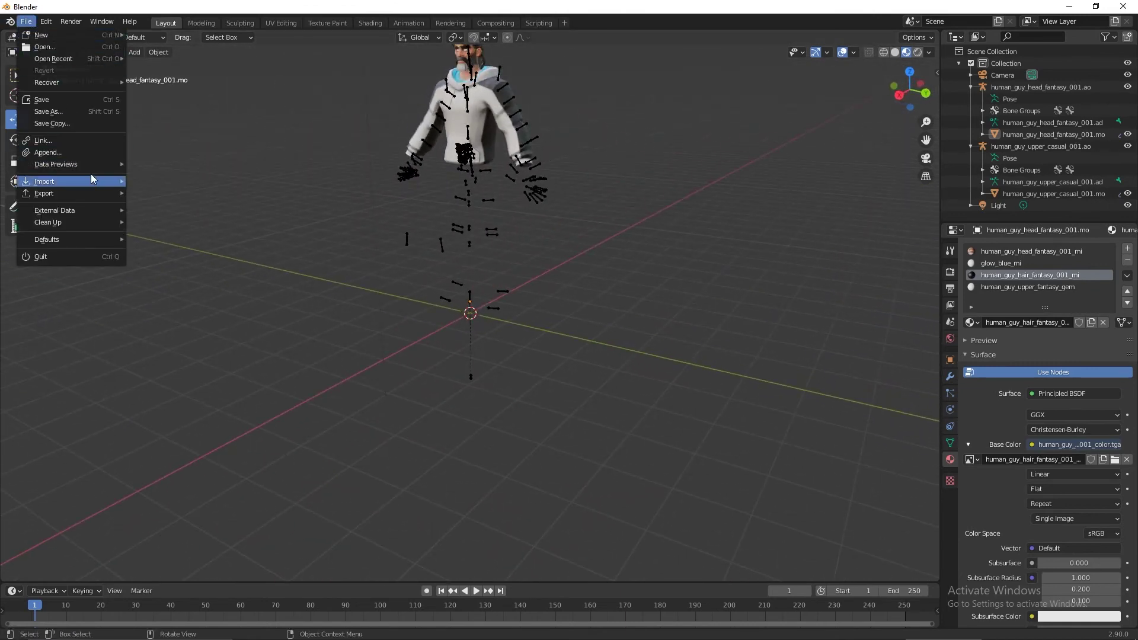
mouse_move(92, 180)
click(215, 299)
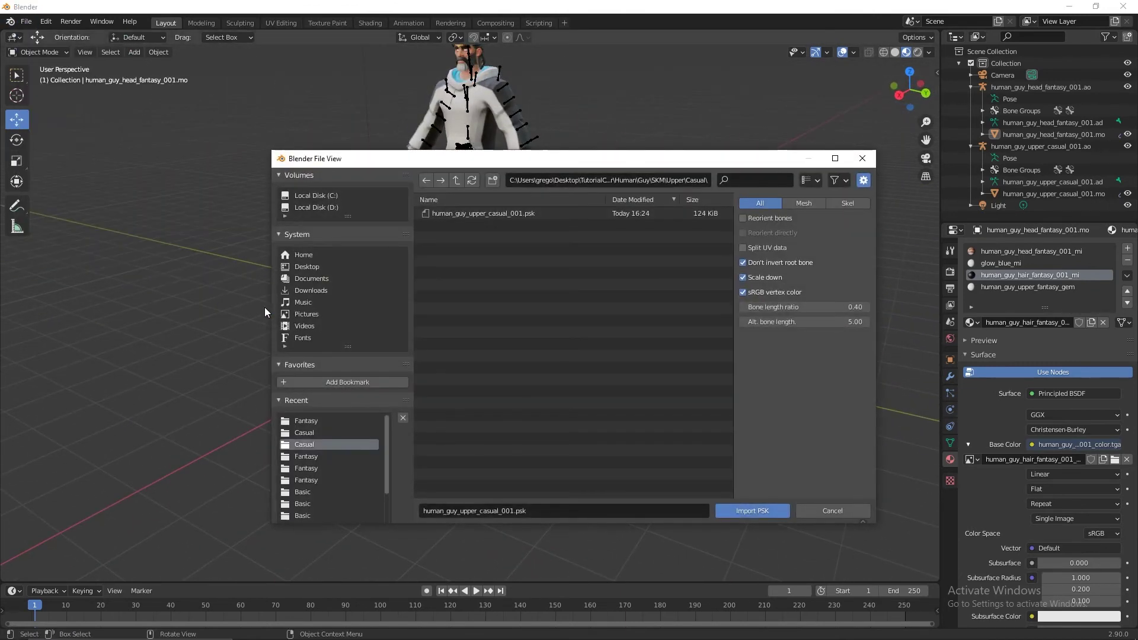
Browse to SKM\Body\Basic and import human_guy_body_basic_001.psk
click(306, 267)
double_click(485, 223)
double_click(481, 216)
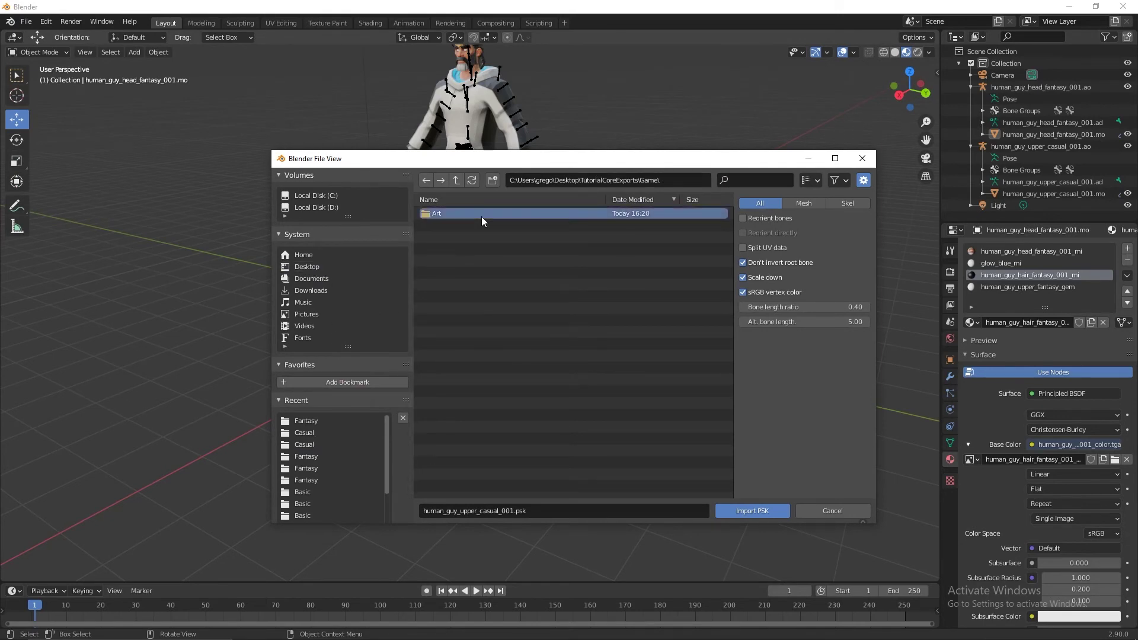
double_click(486, 237)
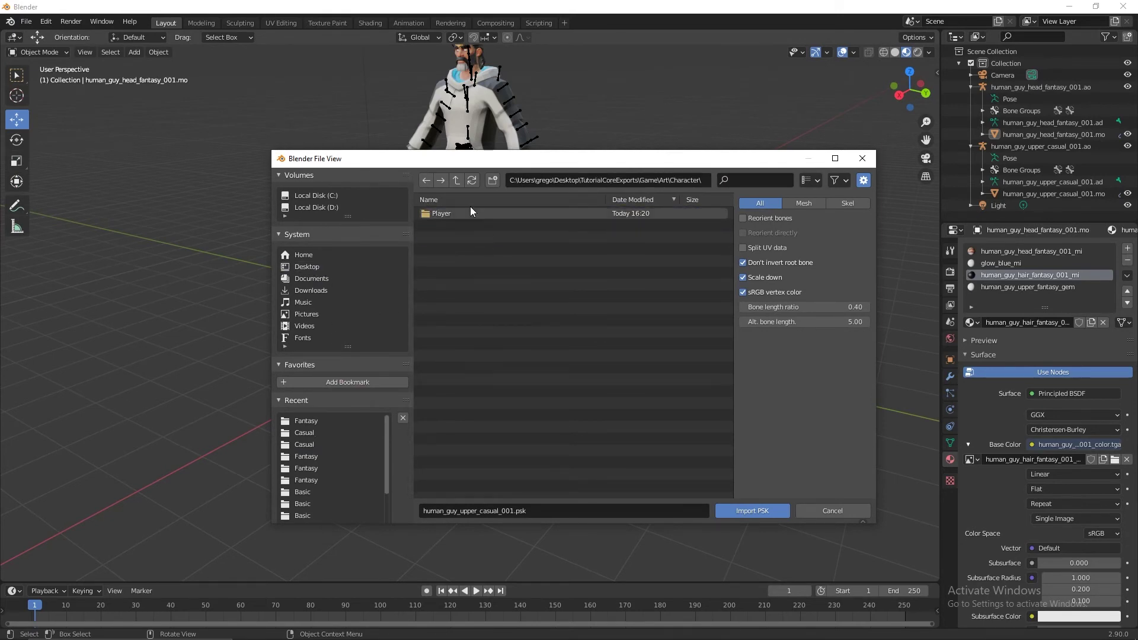
double_click(471, 212)
double_click(472, 224)
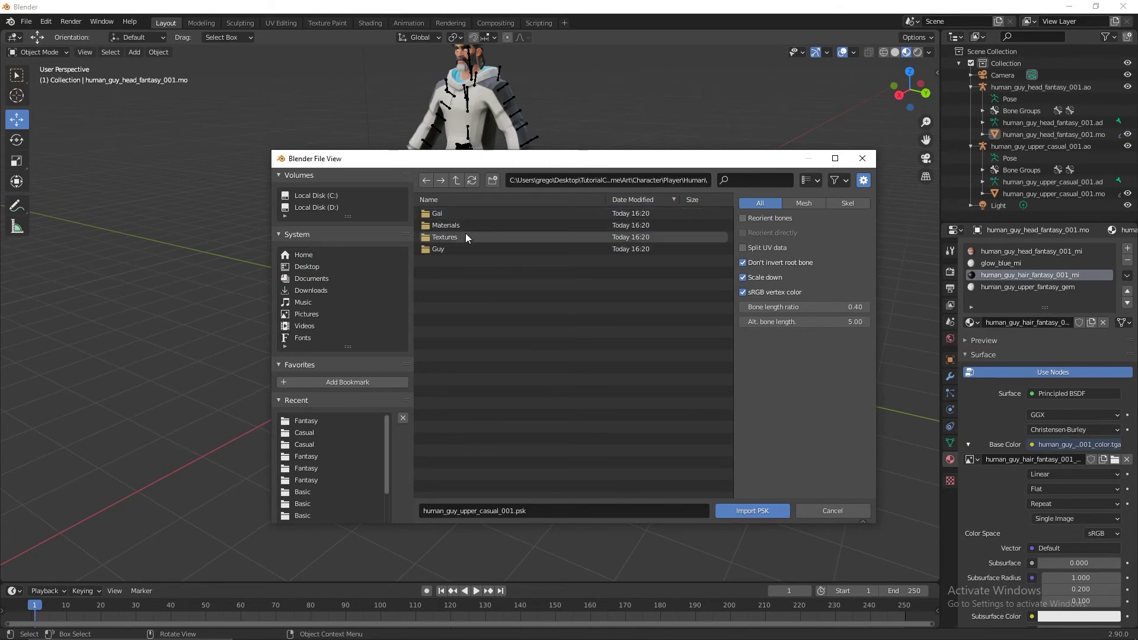
double_click(462, 248)
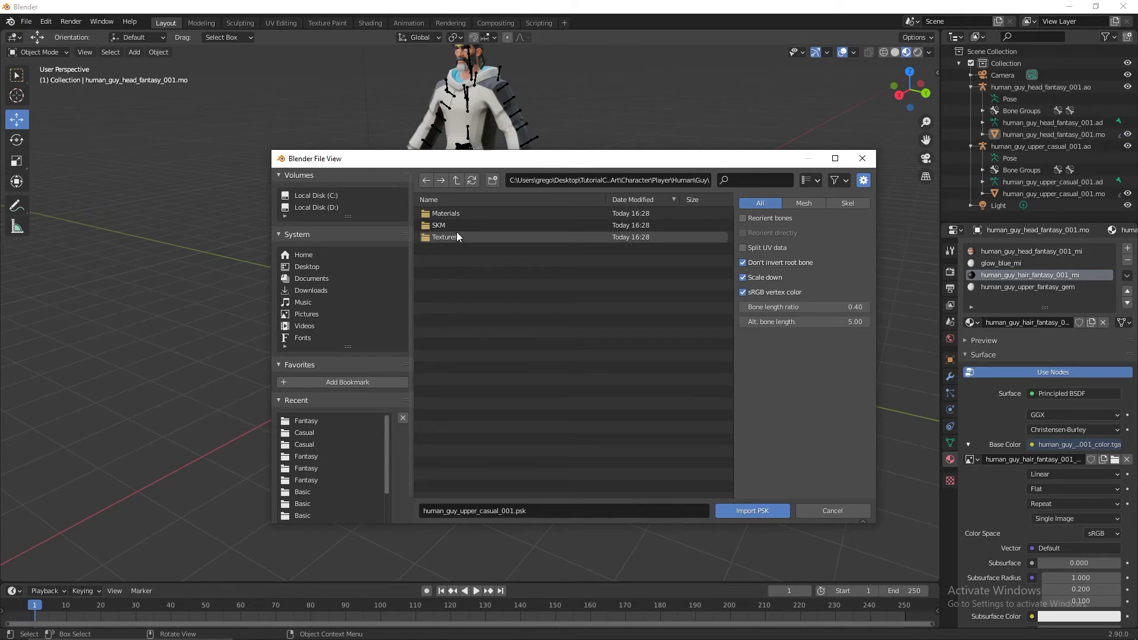
double_click(453, 226)
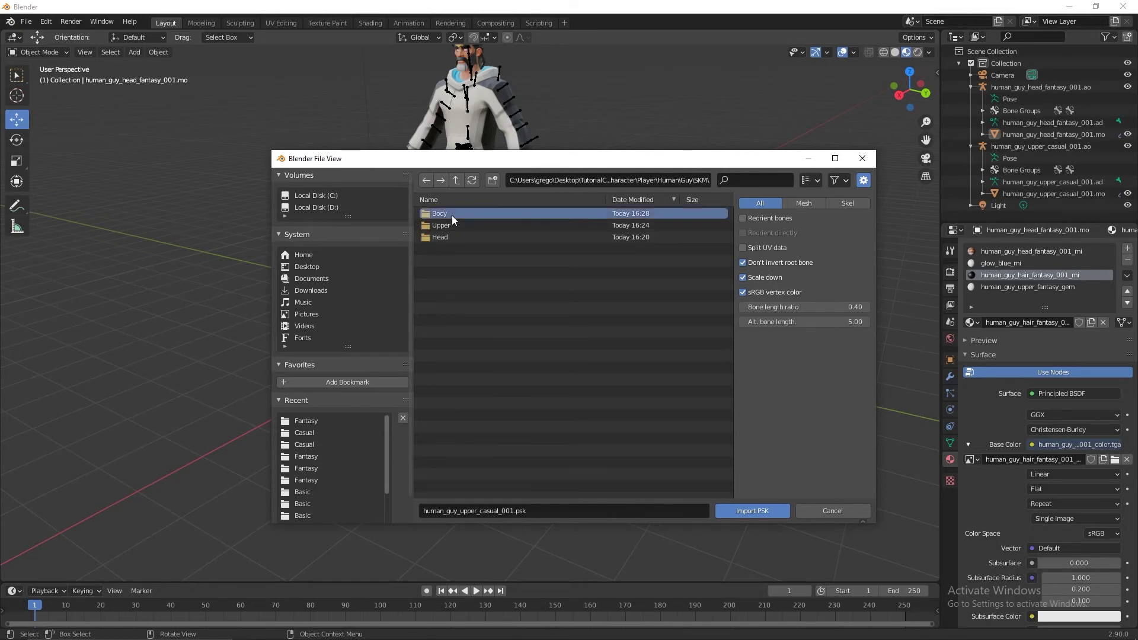
double_click(452, 215)
double_click(452, 215)
click(451, 215)
key(Return)
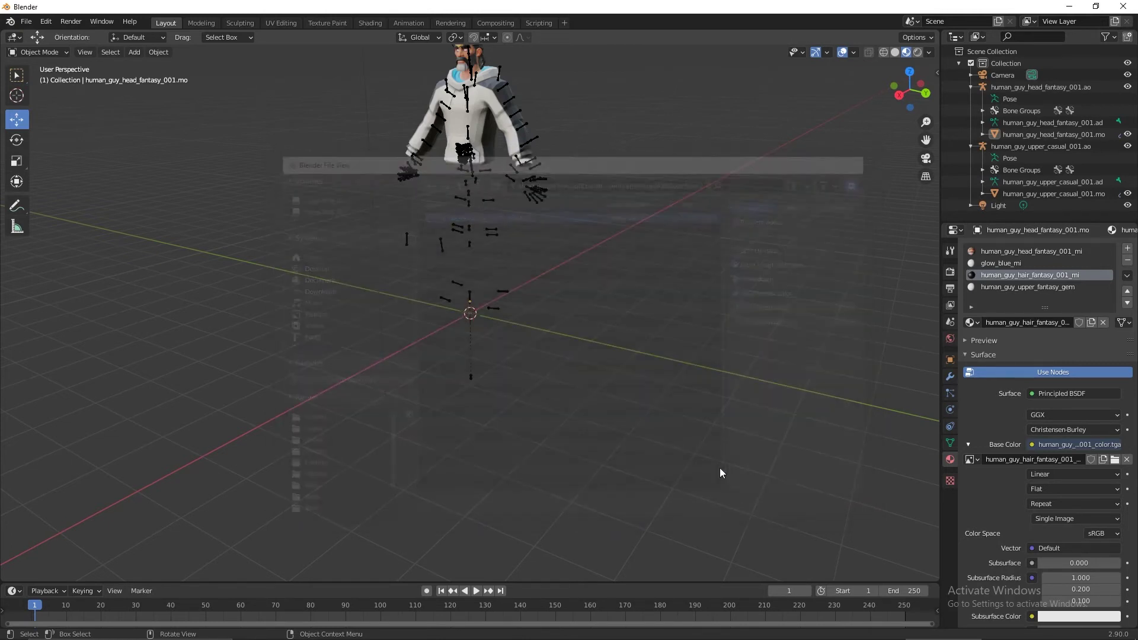
Set human_guy_body_basic_001.ao's Scale X, Y and Z to 2.709 in Object properties
click(950, 361)
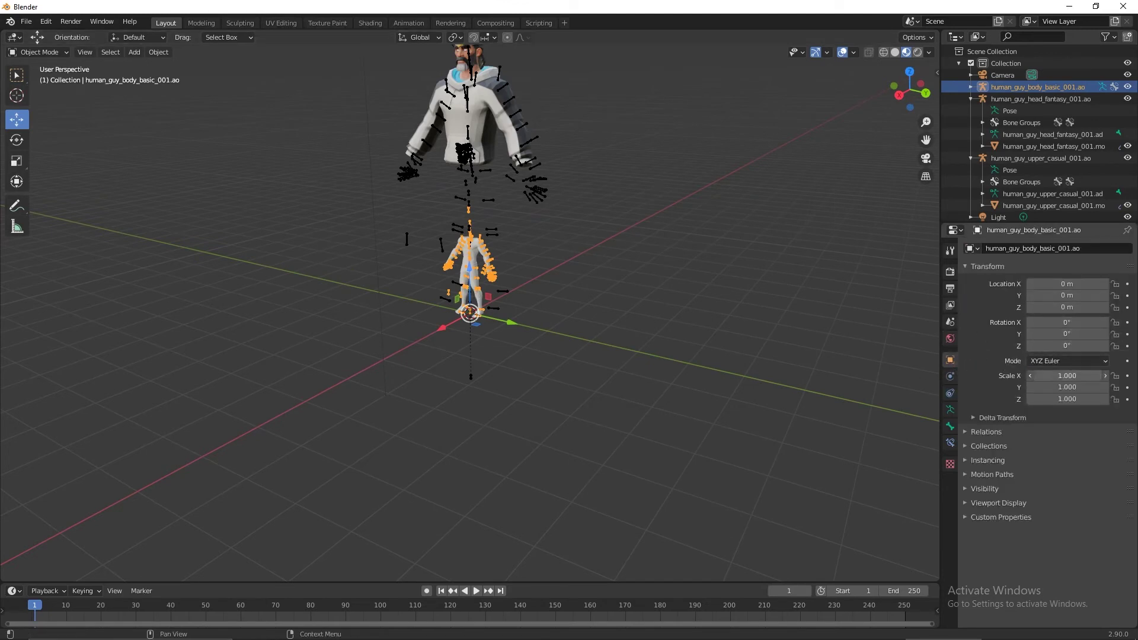
key(Return)
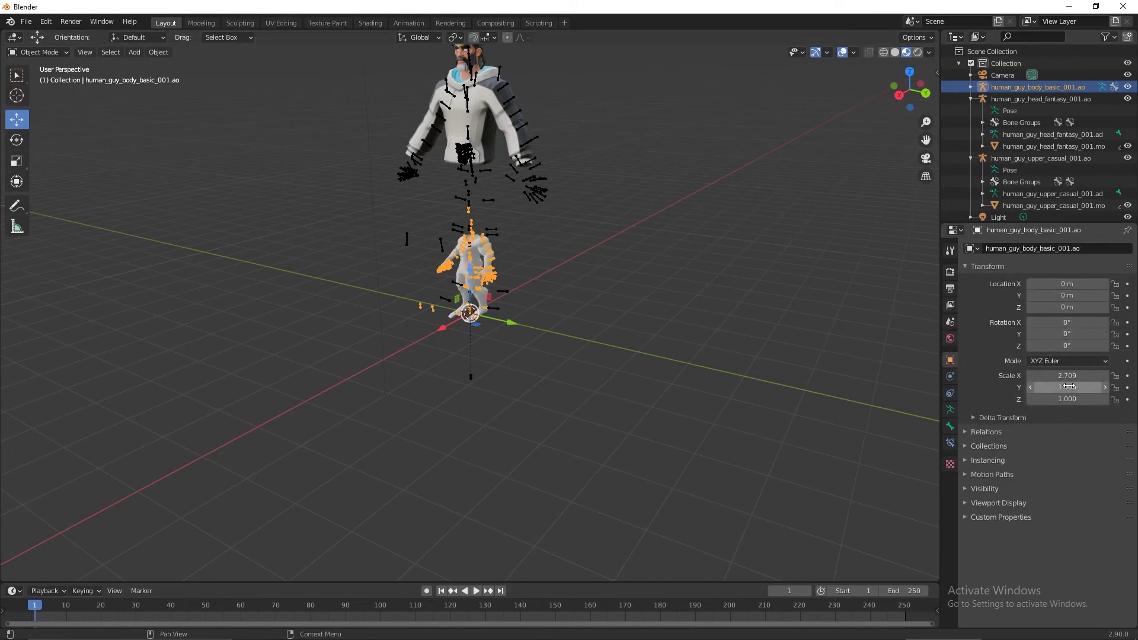
text(2.709)
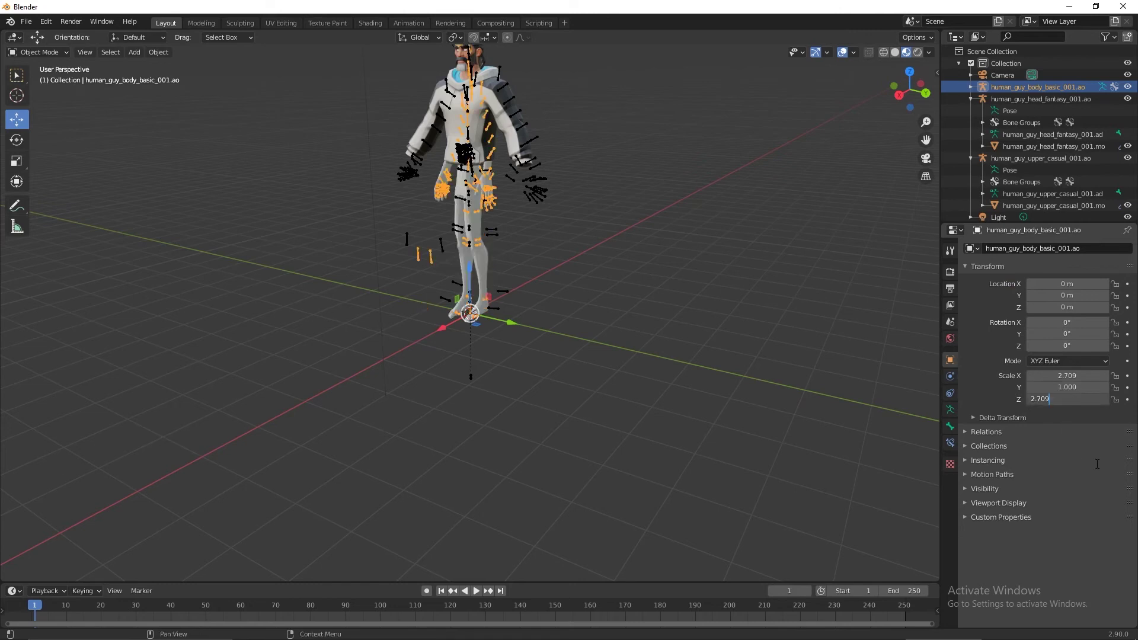
text(2.709)
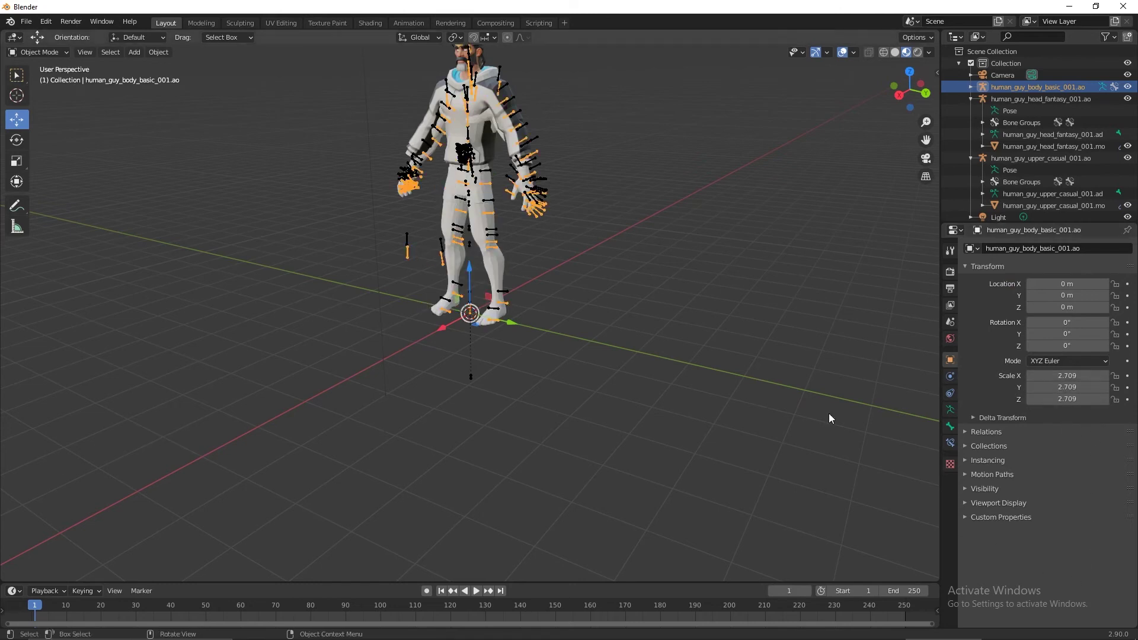
Move the body to Z 0.29551 m and Y 0.03357 m using the gizmo arrows
mouse_move(579, 235)
middle_down()
mouse_move(674, 258)
mouse_move(757, 237)
mouse_move(876, 233)
mouse_move(573, 231)
mouse_move(574, 254)
middle_up()
drag(470, 269, 526, 248)
middle_drag(526, 247, 391, 276)
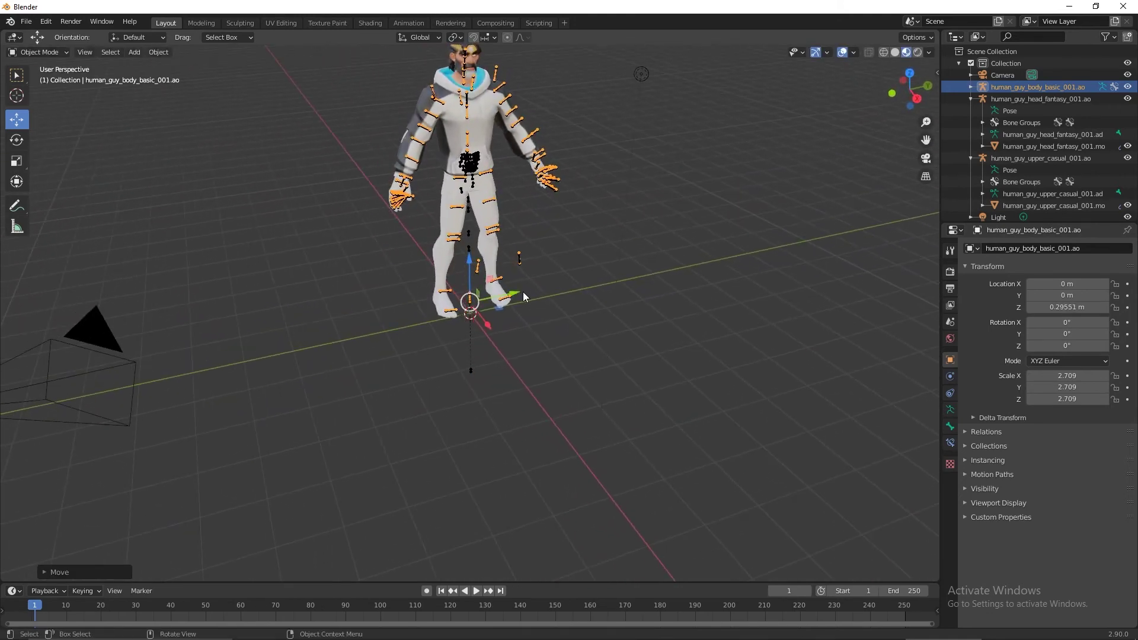
drag(524, 296, 525, 285)
middle_drag(524, 284, 594, 272)
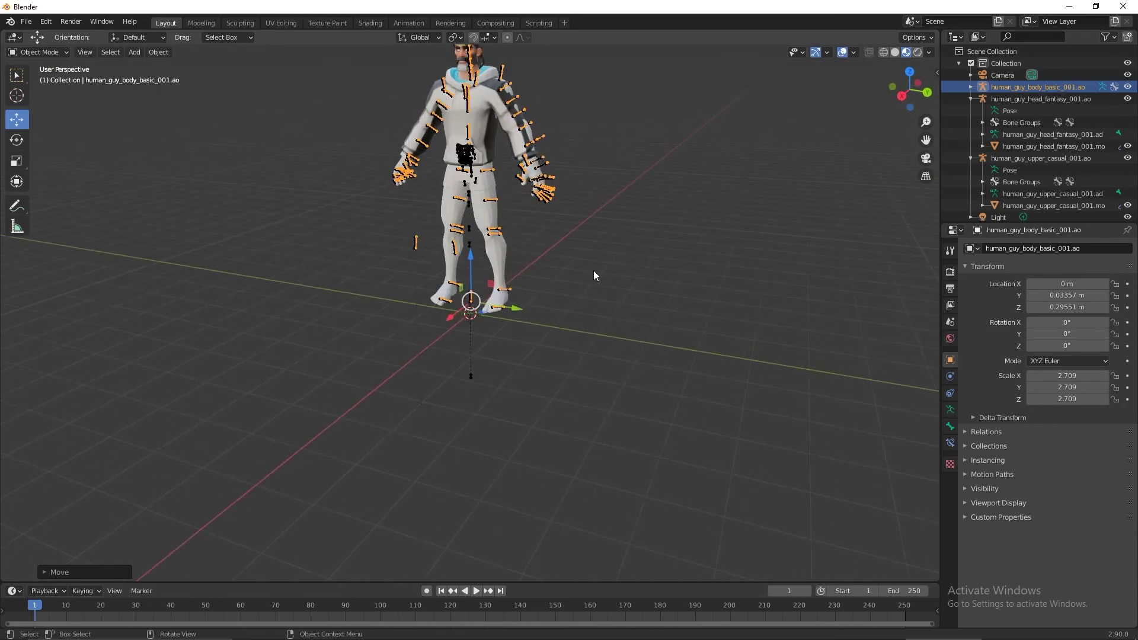
key(alt+Tab)
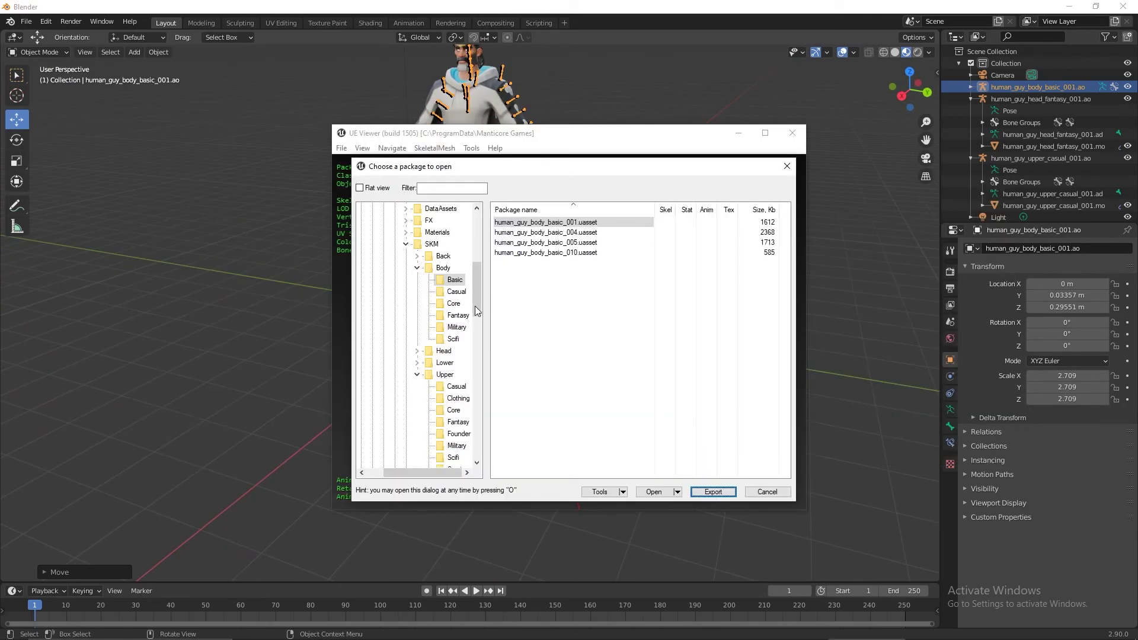
Preview the basic body 004 colour texture from Textures > Body > Basic
scroll(452, 380, down, 7)
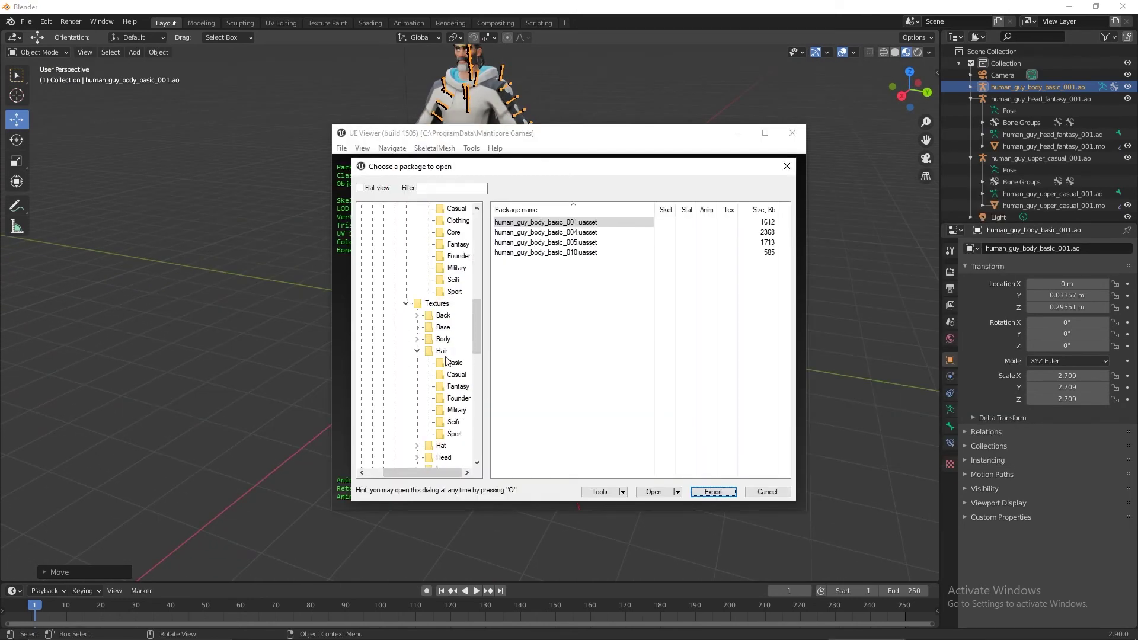
scroll(441, 358, up, 3)
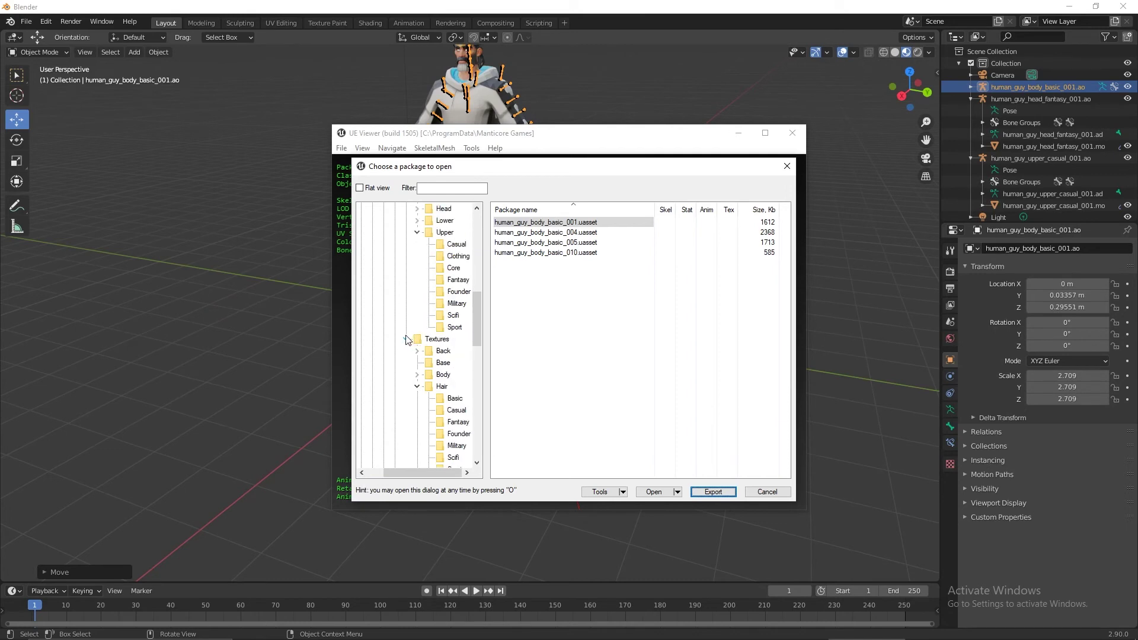
click(407, 339)
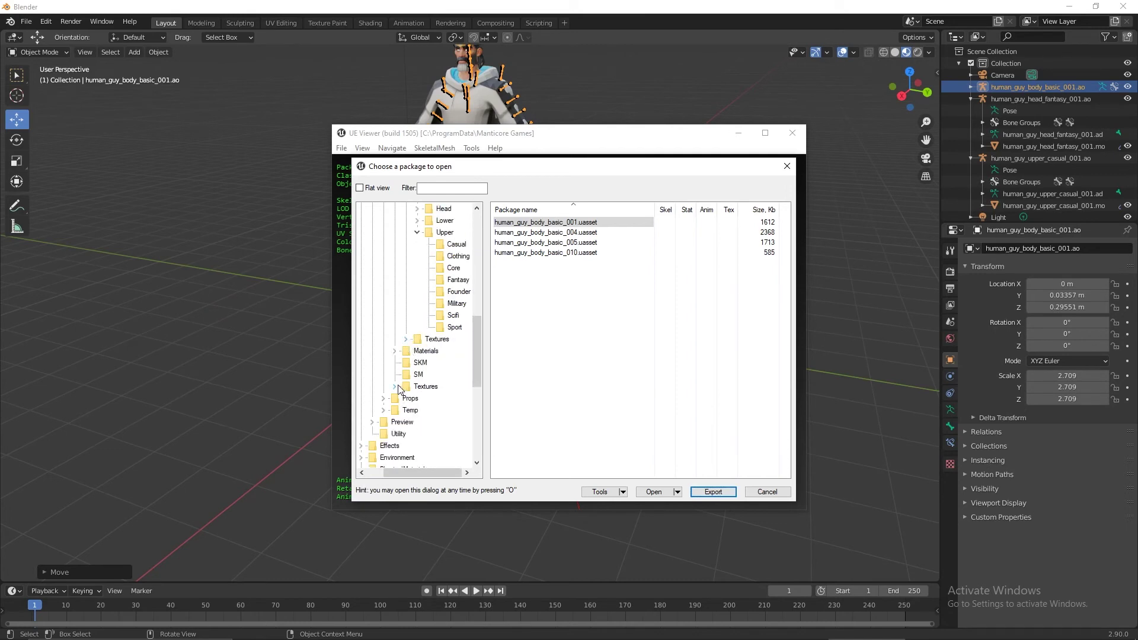
click(406, 339)
click(418, 387)
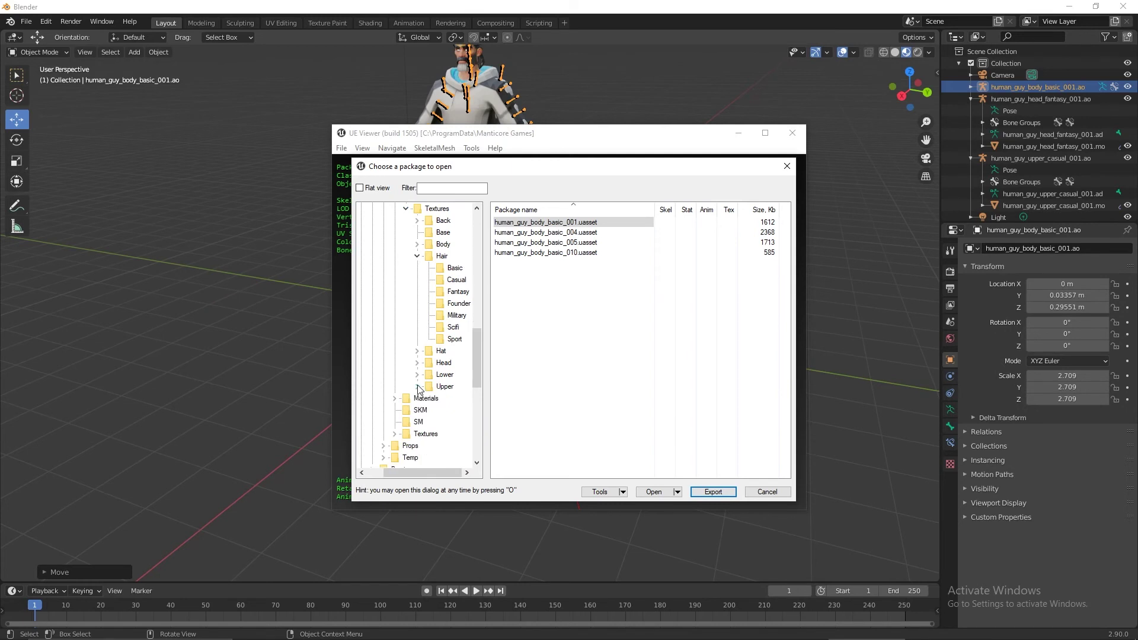
scroll(419, 364, up, 1)
click(418, 291)
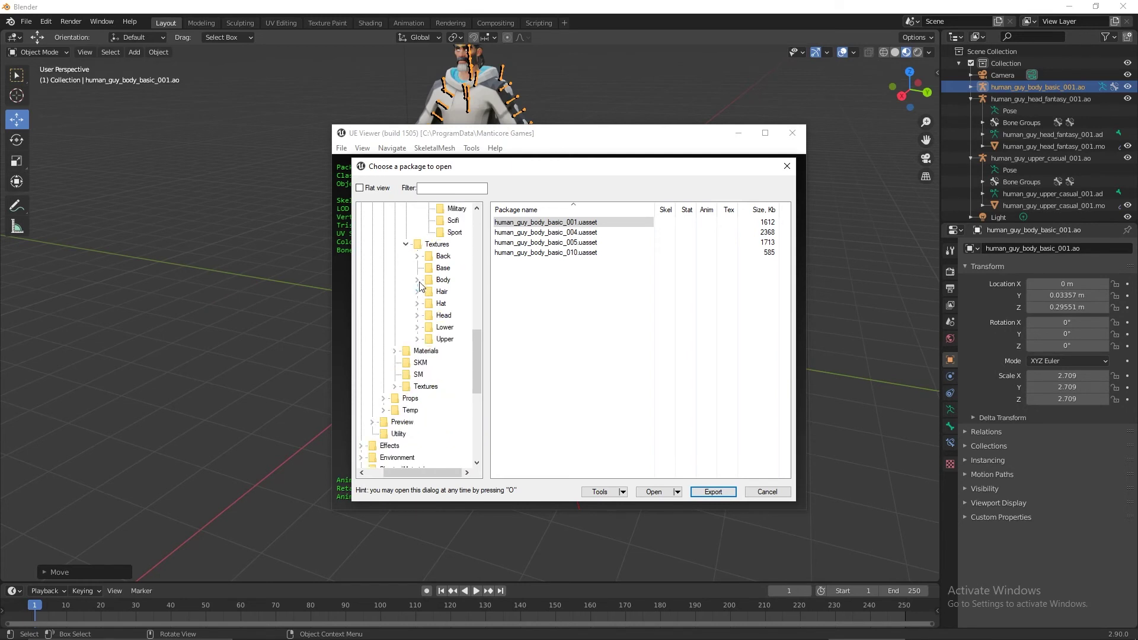
click(418, 279)
click(454, 292)
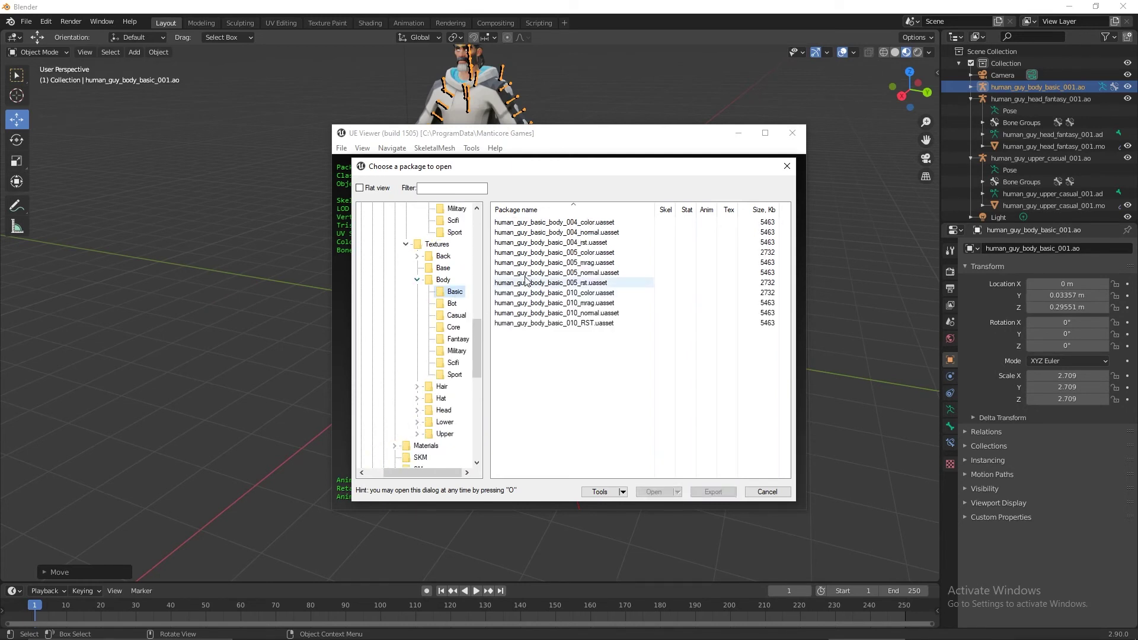
double_click(555, 223)
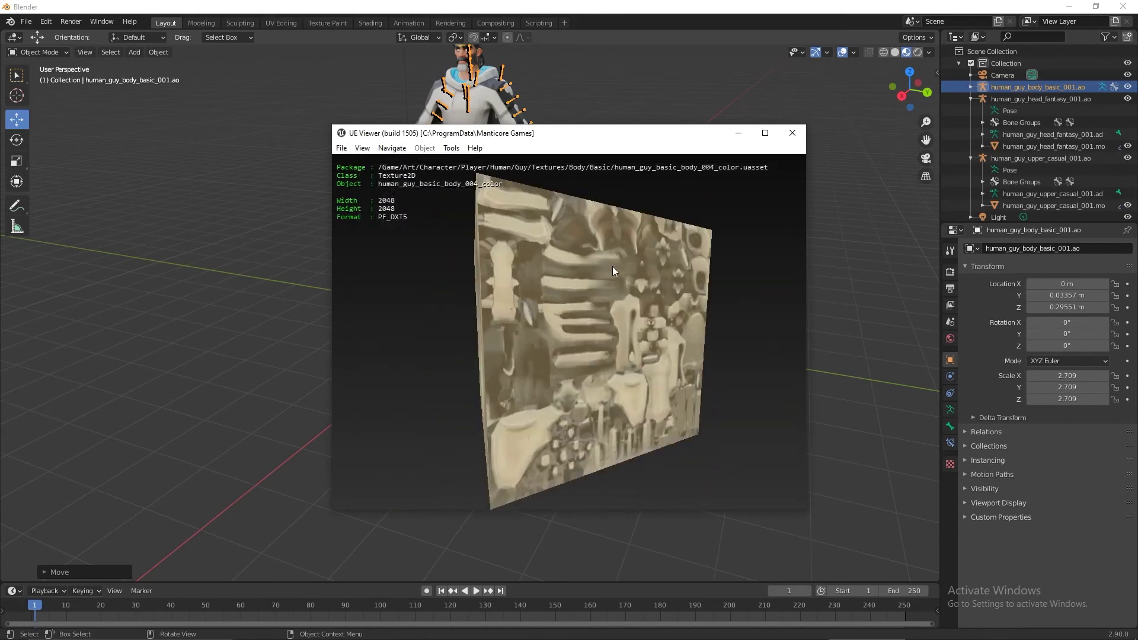
key(o)
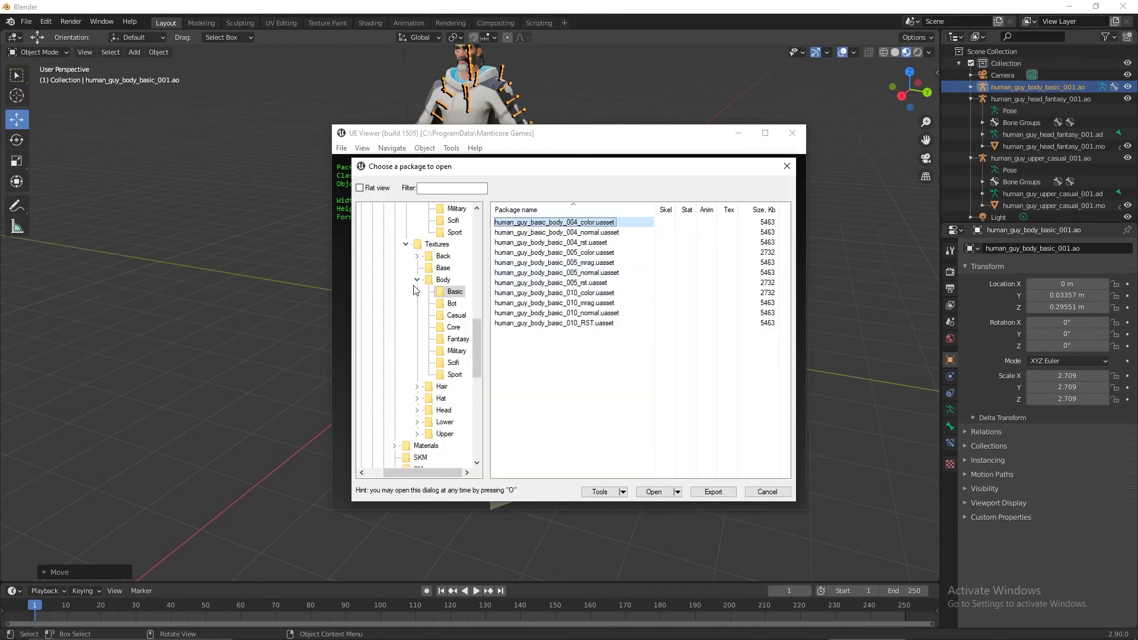
Open the Shared > Skin textures and preview human_skin_micro_normal
click(416, 279)
double_click(445, 386)
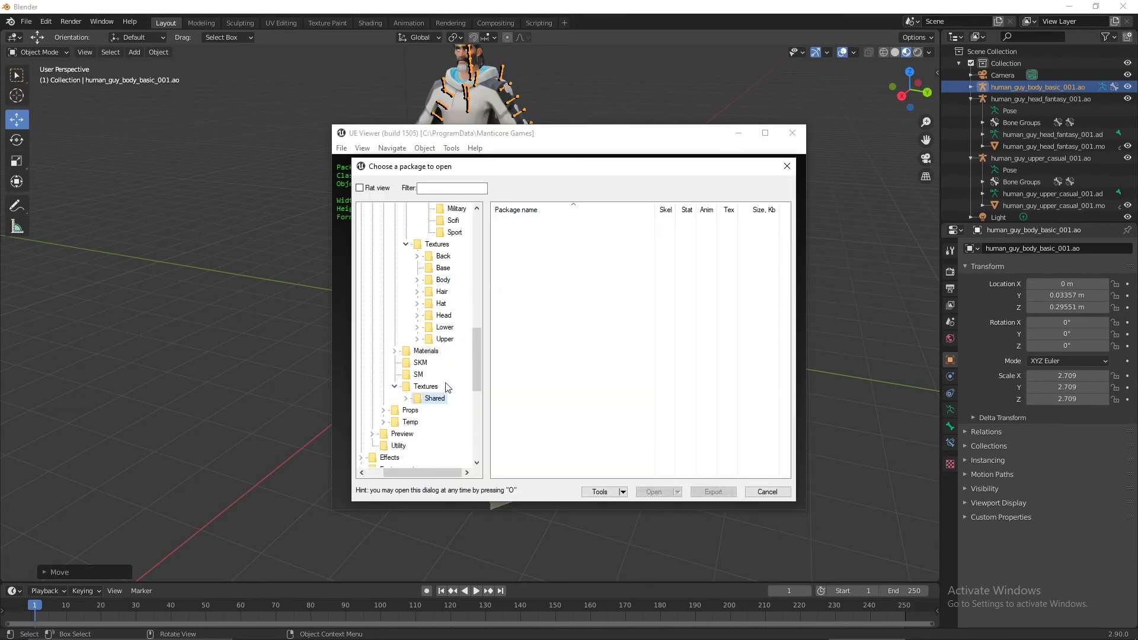
click(407, 398)
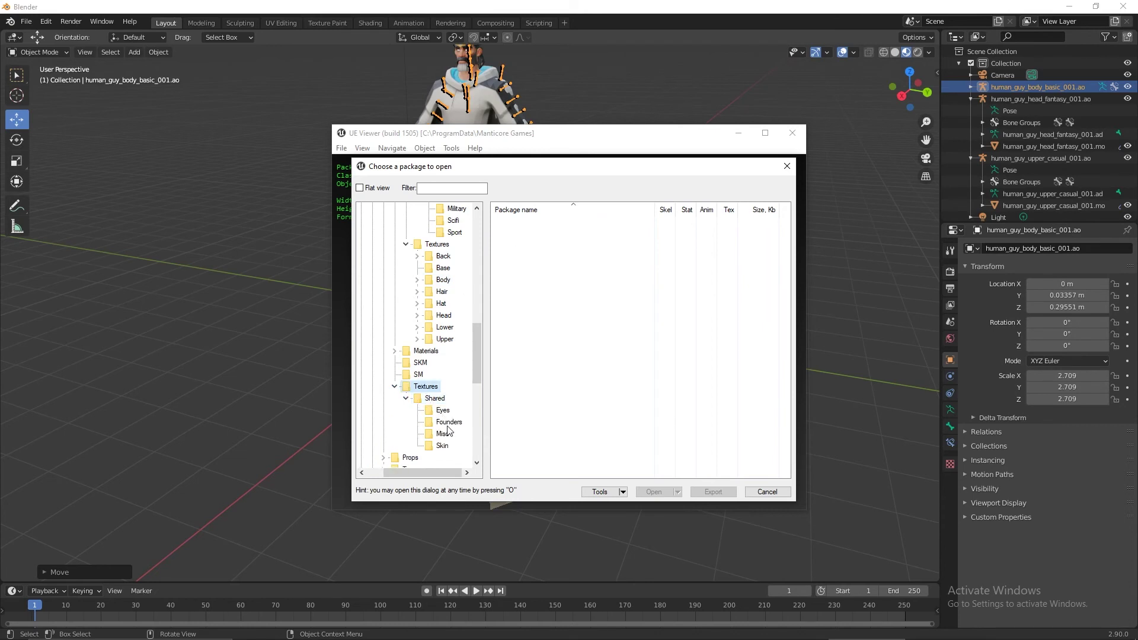
click(442, 446)
double_click(557, 225)
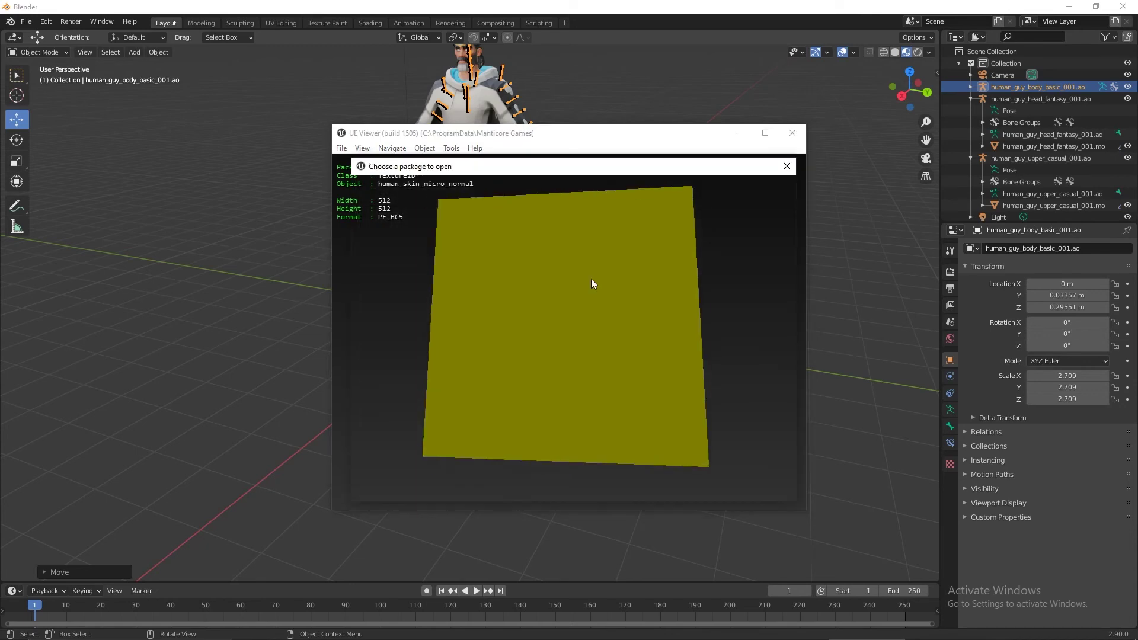
Step through the other Skin packages, previewing the orc micro normal and roughness textures
key(Down)
key(Return)
key(o)
key(Down)
key(Return)
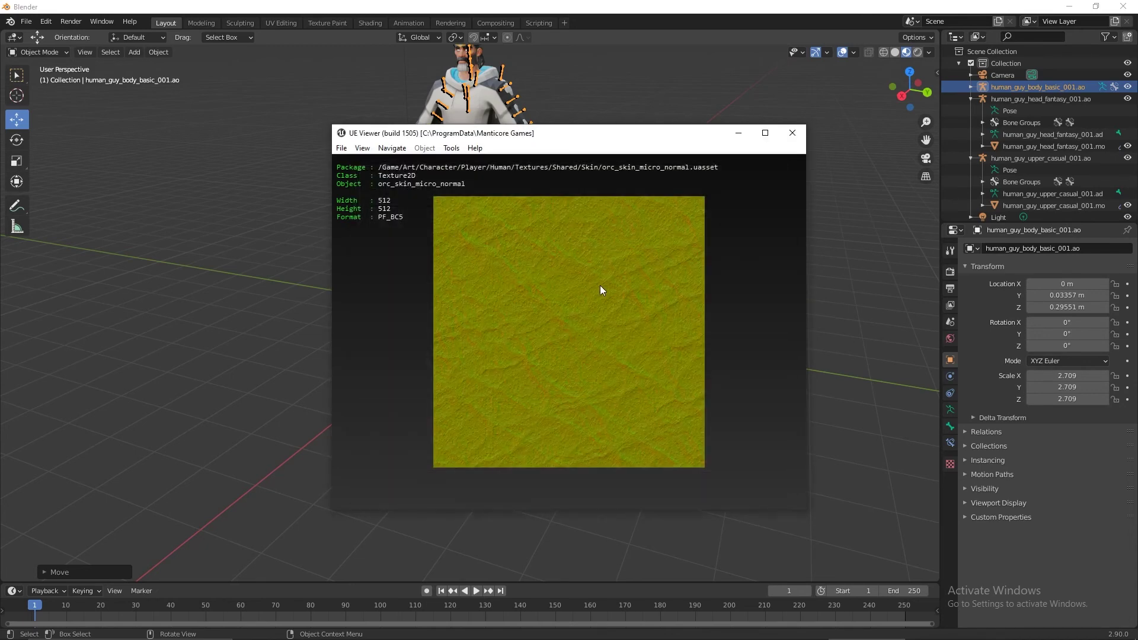
key(o)
key(Down)
key(Return)
key(o)
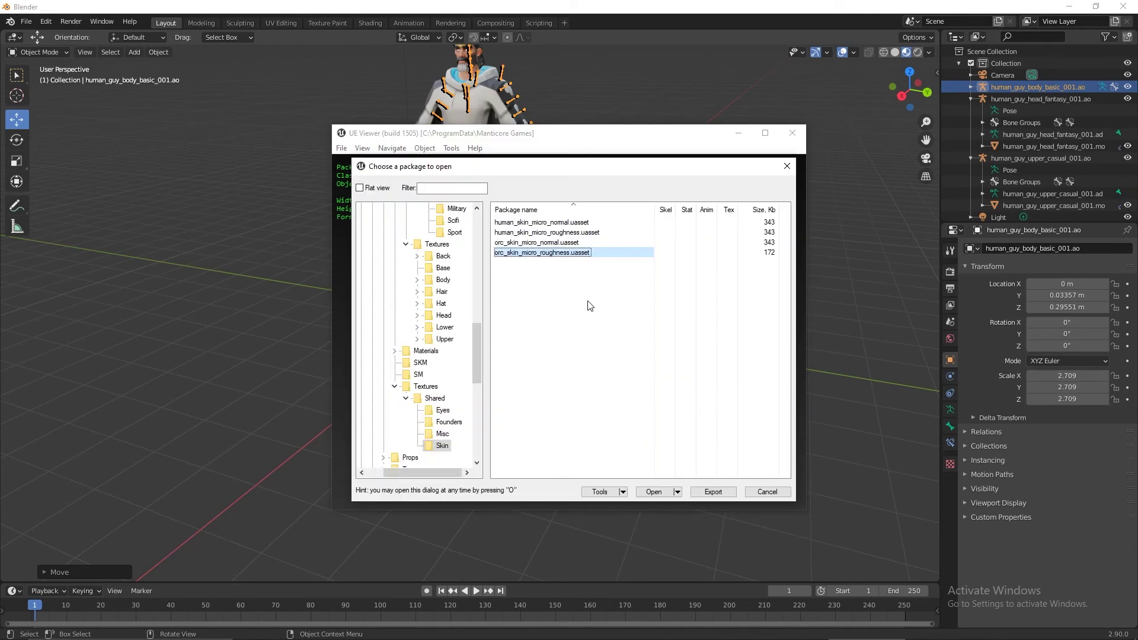
click(418, 280)
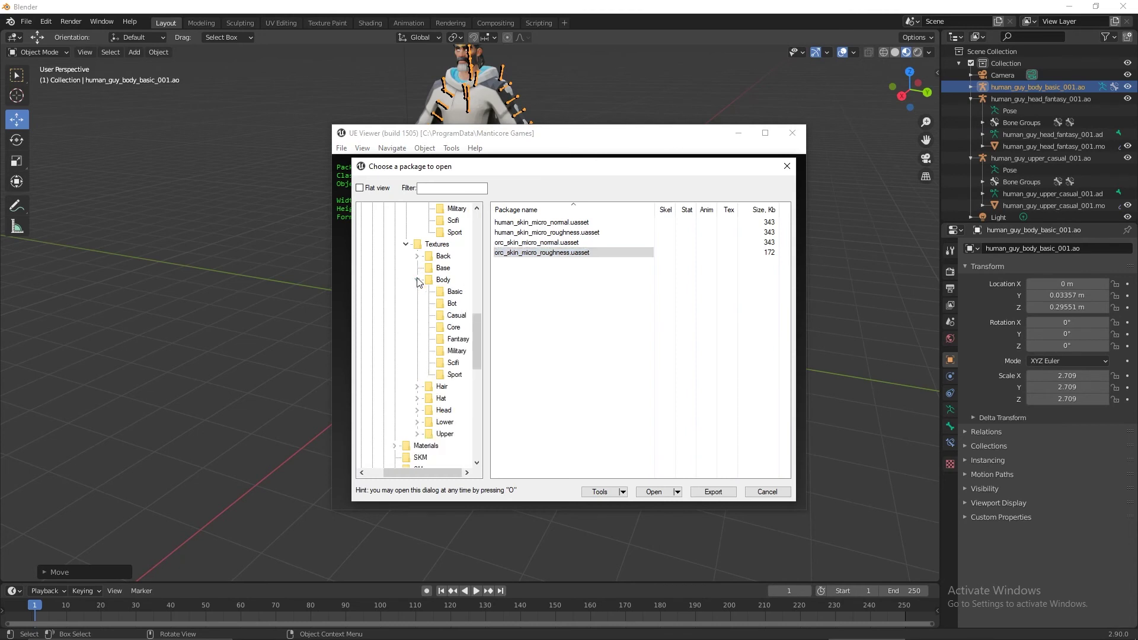
Preview the Casual body textures: casual 003 colour and the 006 and 006a masks
click(455, 292)
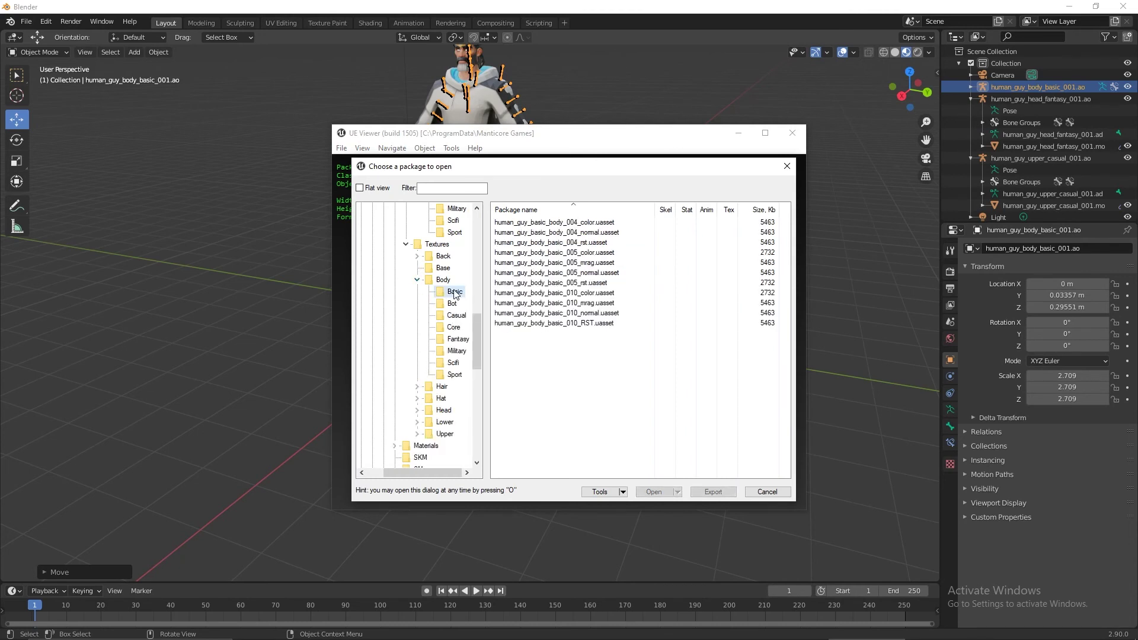
click(452, 304)
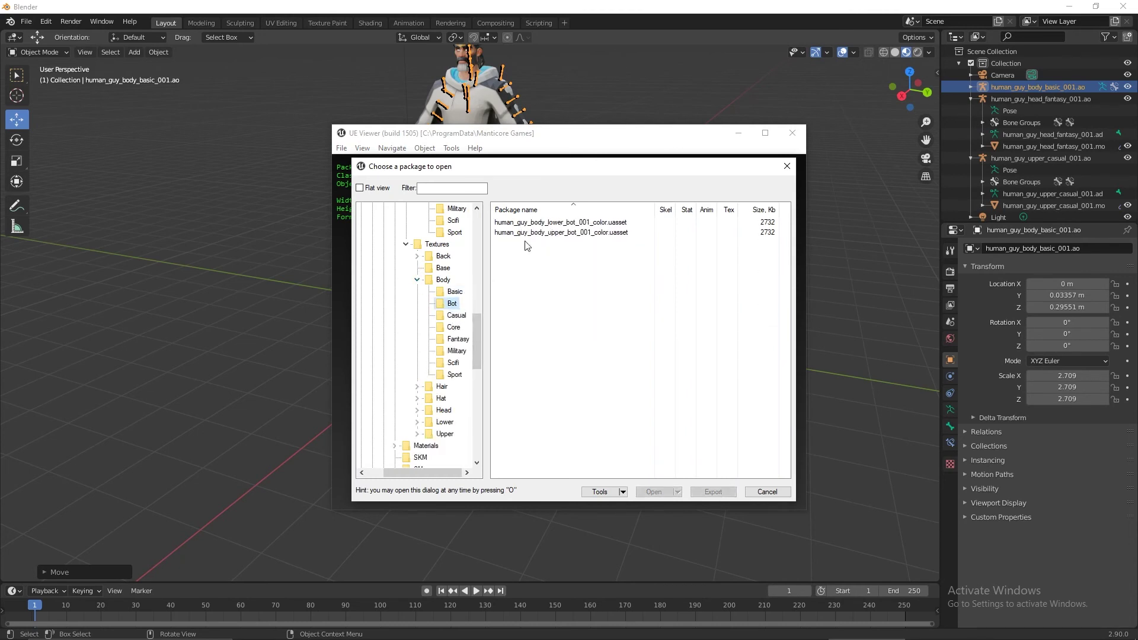
click(457, 315)
double_click(598, 257)
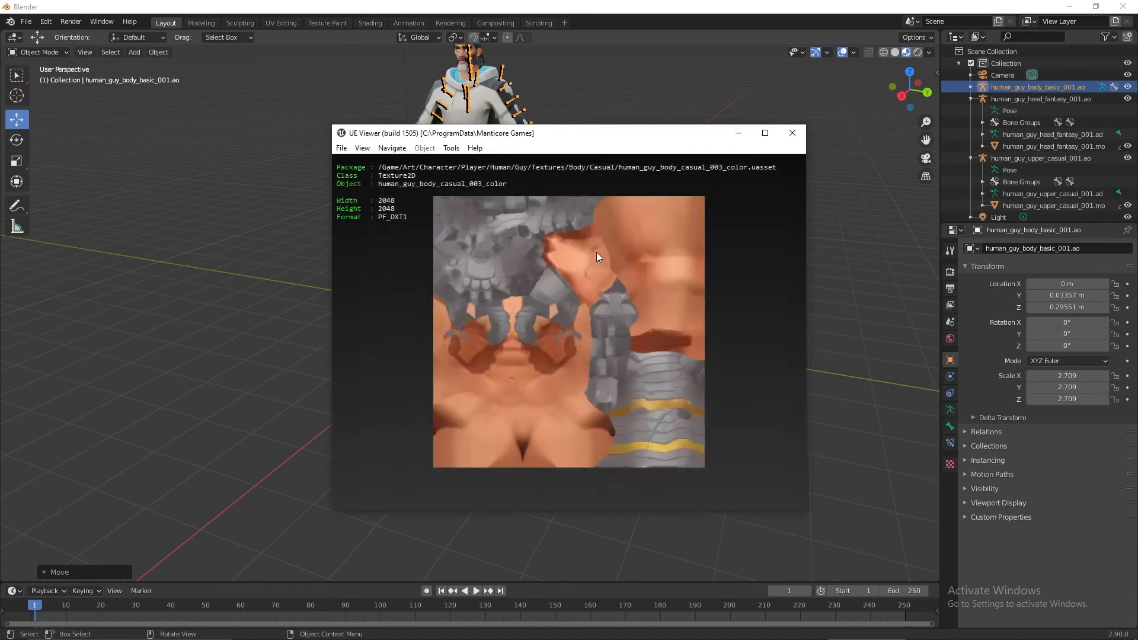
drag(597, 257, 622, 278)
key(o)
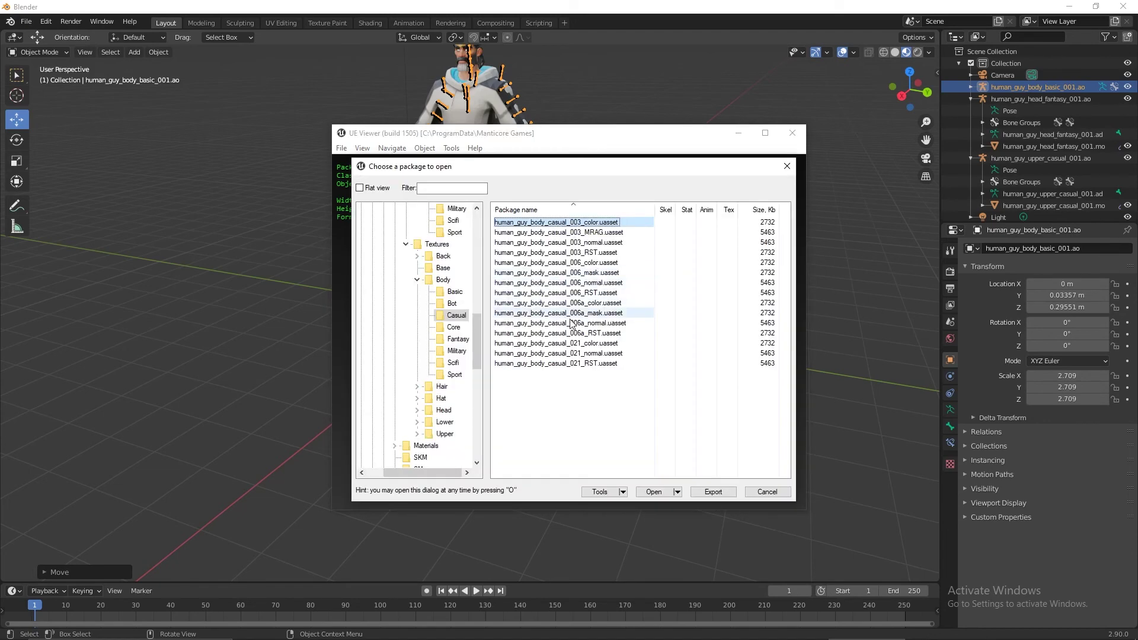
double_click(593, 272)
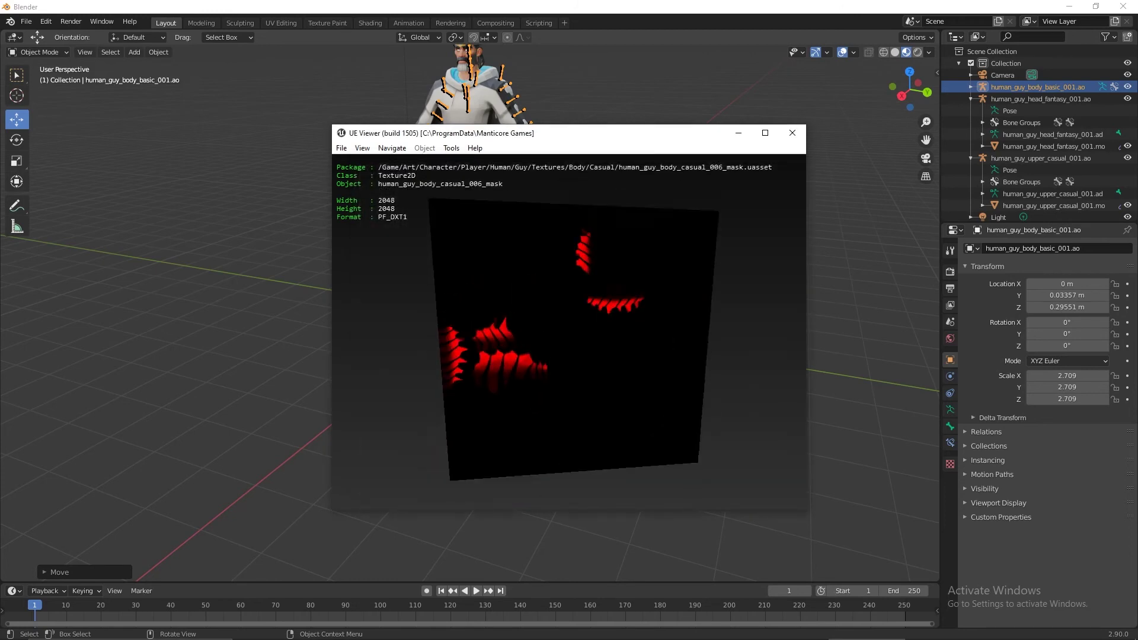
key(o)
double_click(598, 313)
key(o)
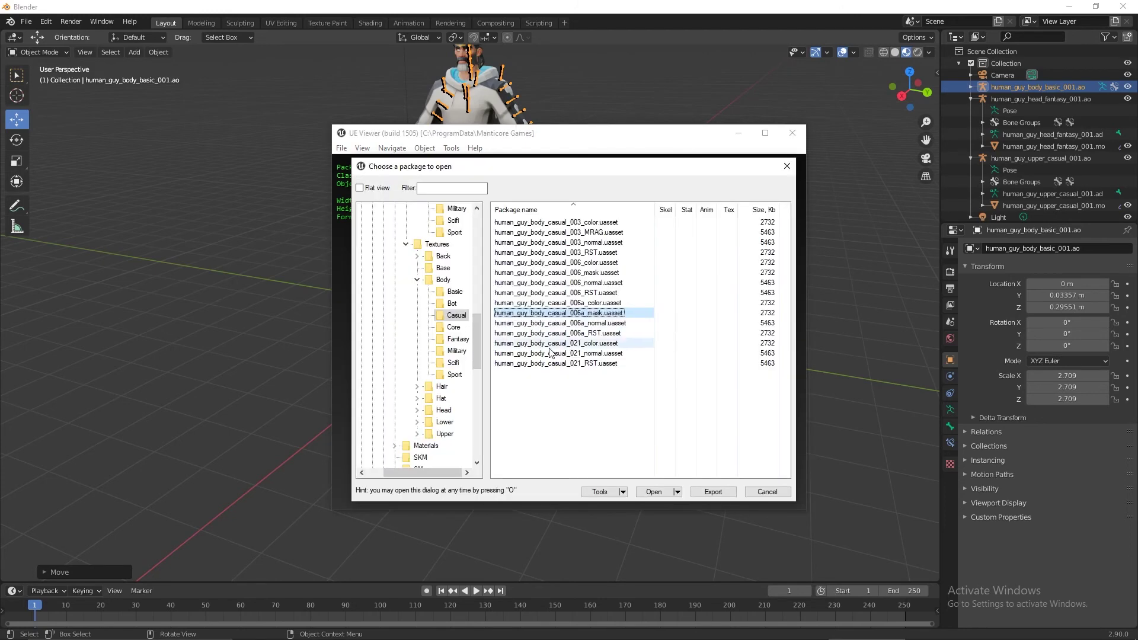
Export human_guy_body_casual_021_color and return to the Blender scene
click(601, 343)
double_click(617, 342)
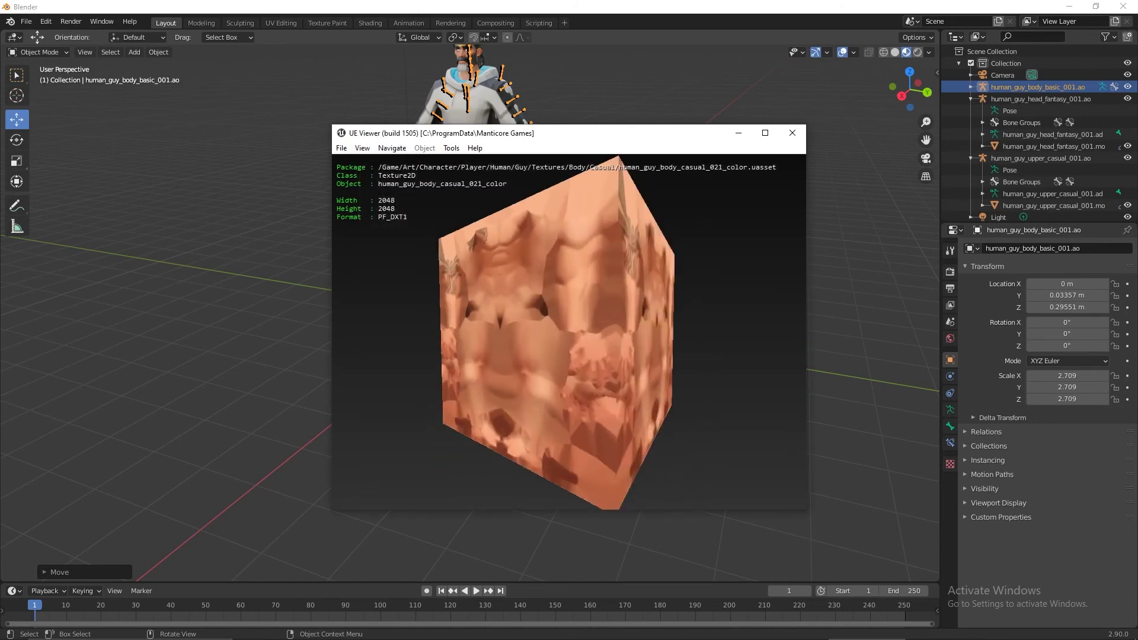
key(o)
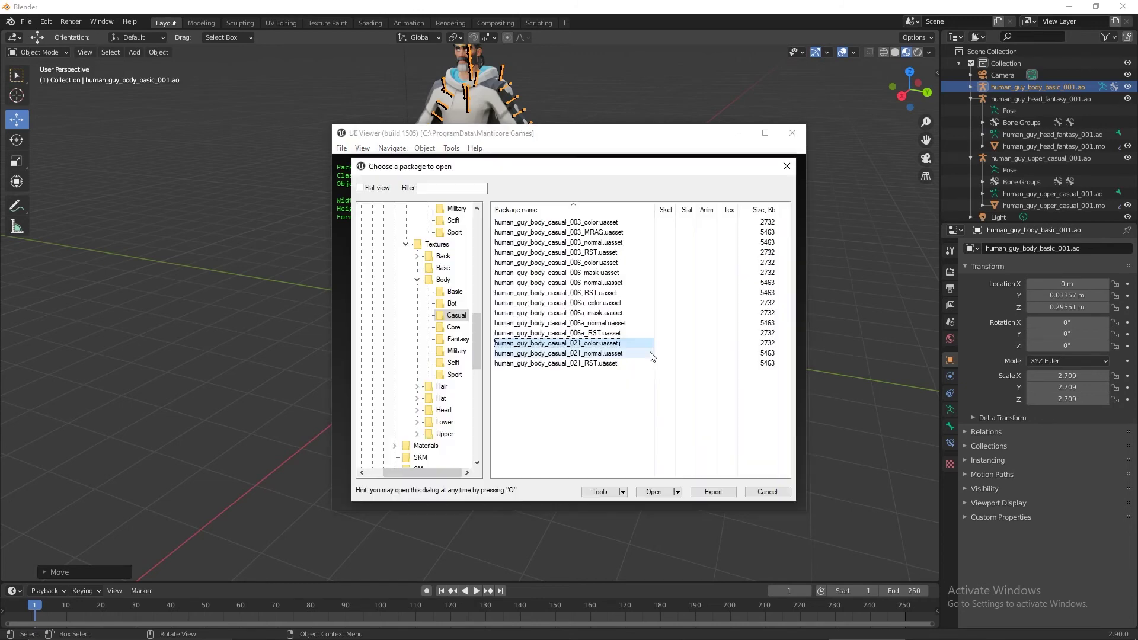
click(713, 492)
click(606, 435)
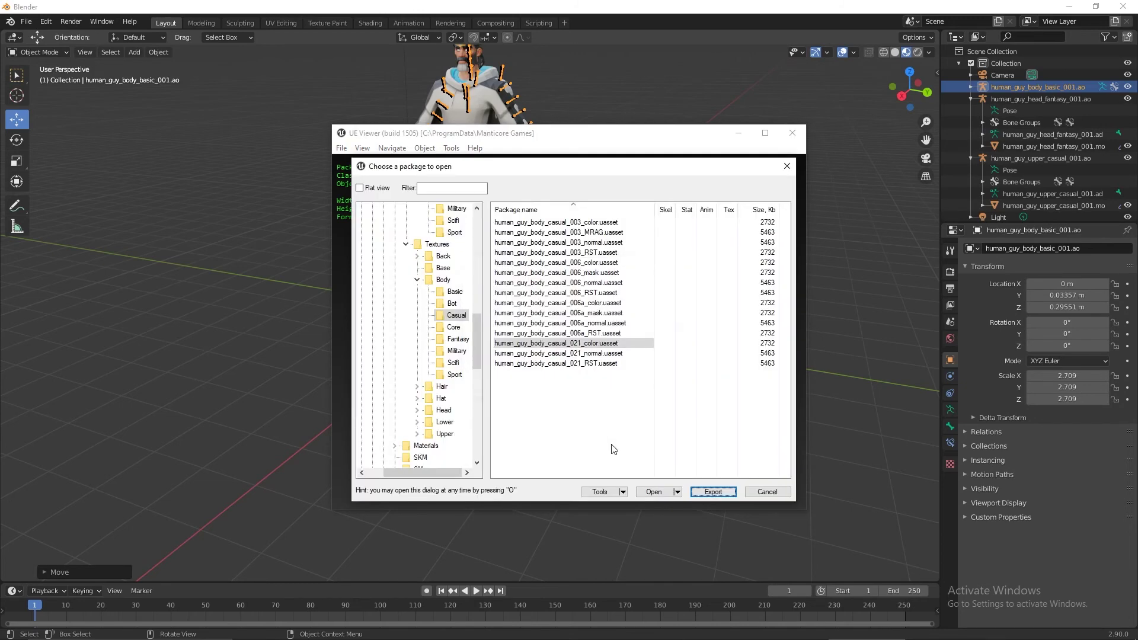
click(692, 514)
middle_drag(631, 312, 551, 299)
Select the human_guy_body_basic_001.mo mesh in the Outliner and show its material slots
scroll(1030, 152, down, 1)
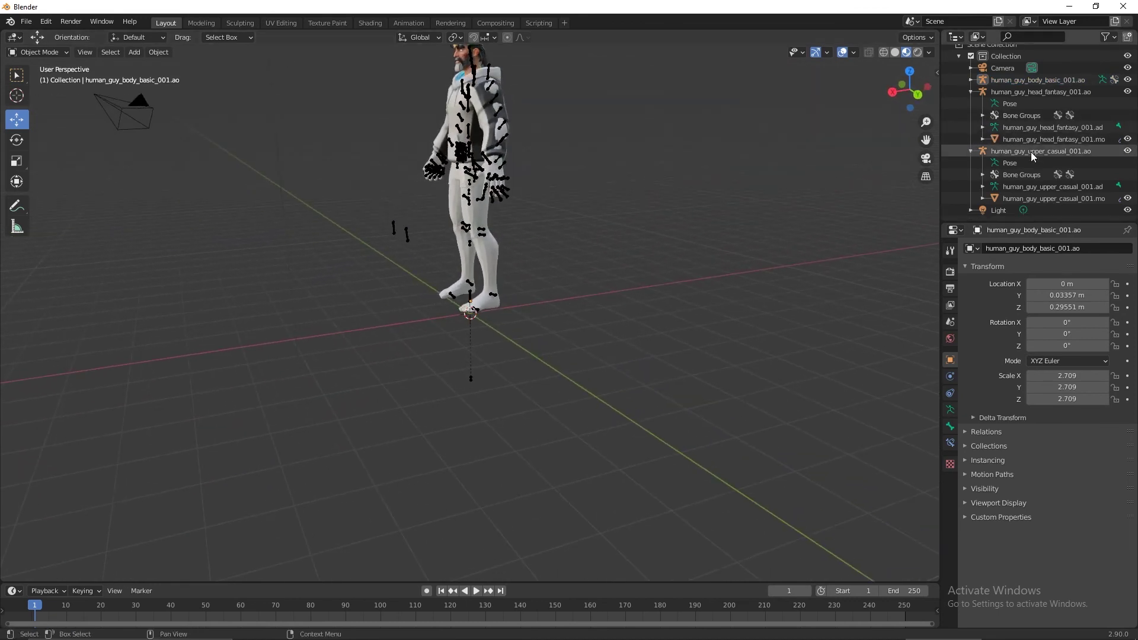
click(972, 92)
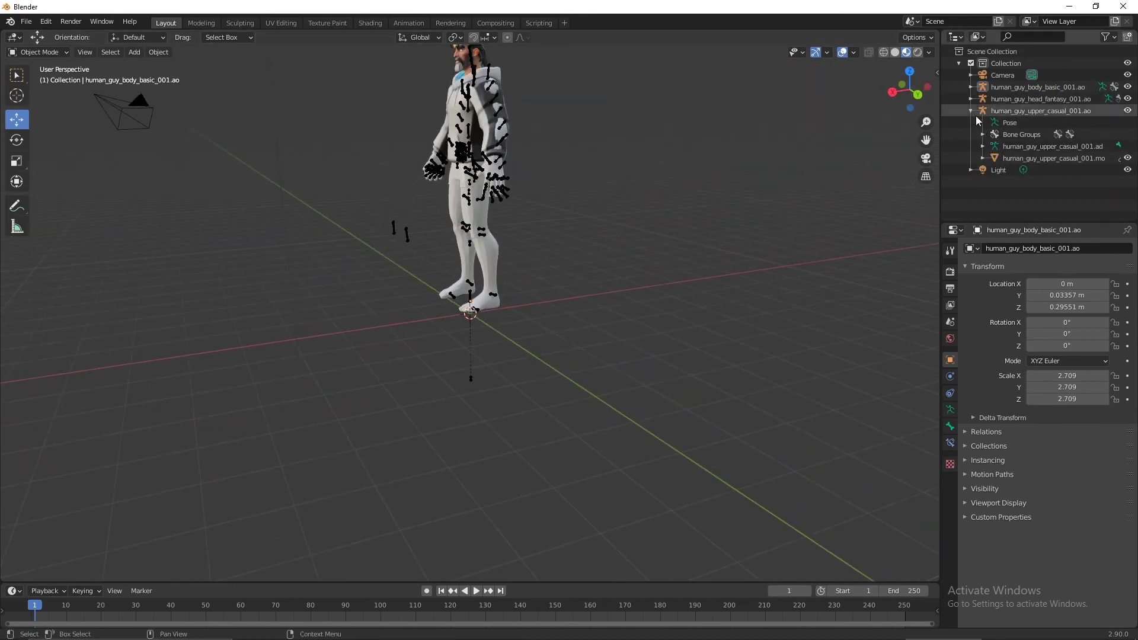
click(971, 111)
click(971, 88)
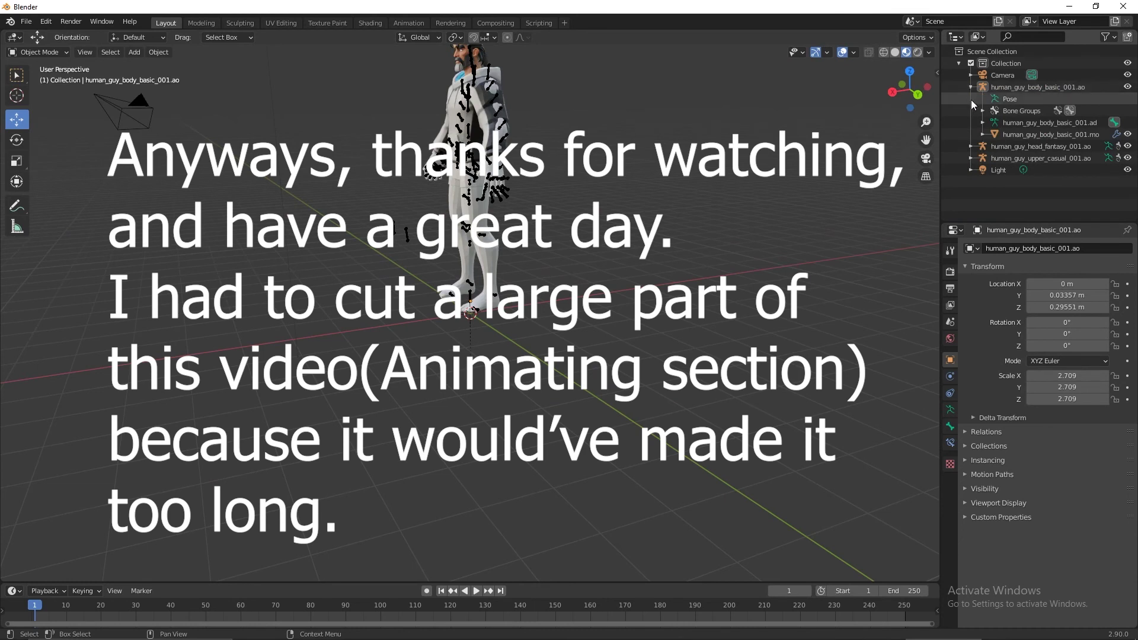
click(1043, 135)
click(950, 461)
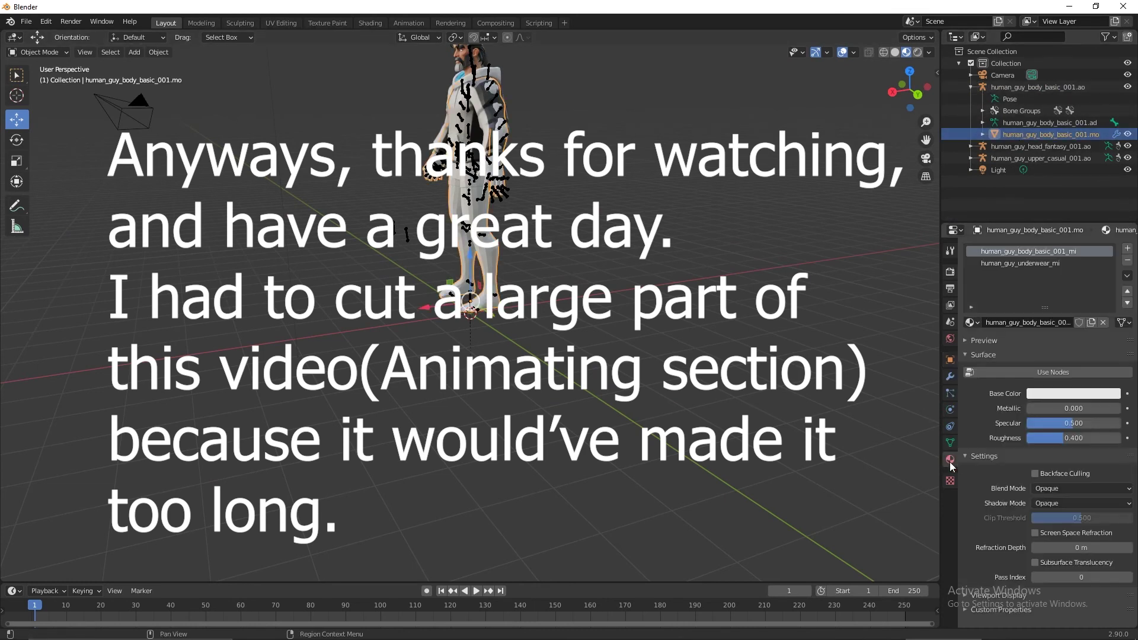